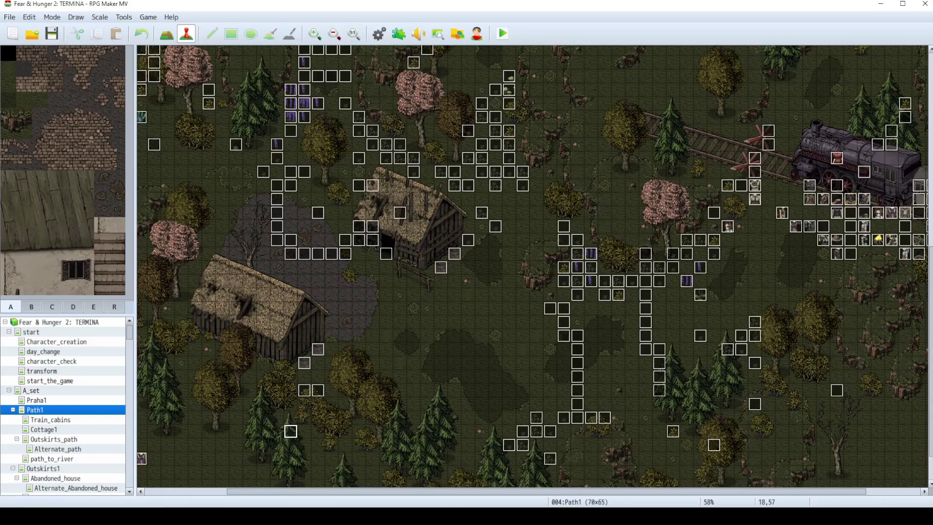
Look around Termina's Path1 map and inspect event EV327, closing it unchanged
scroll(753, 314, "up", 5)
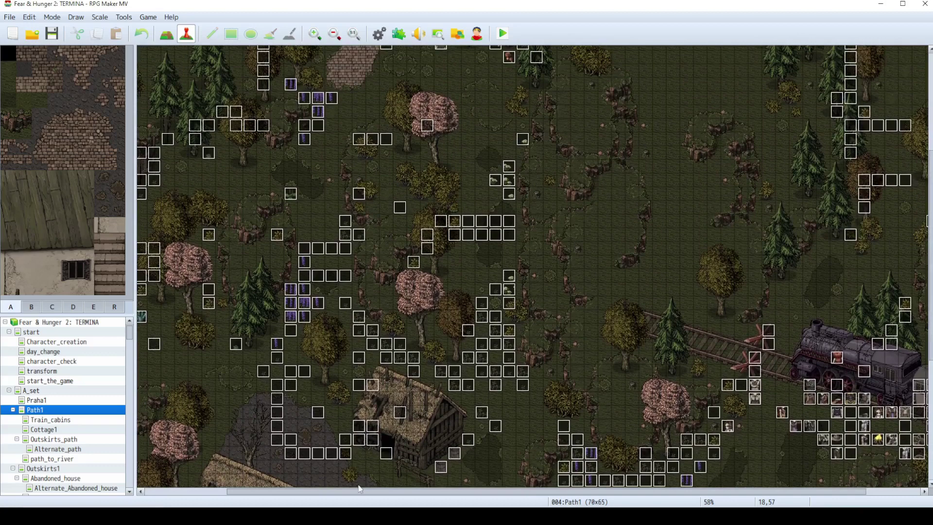
scroll(386, 266, "left", 3)
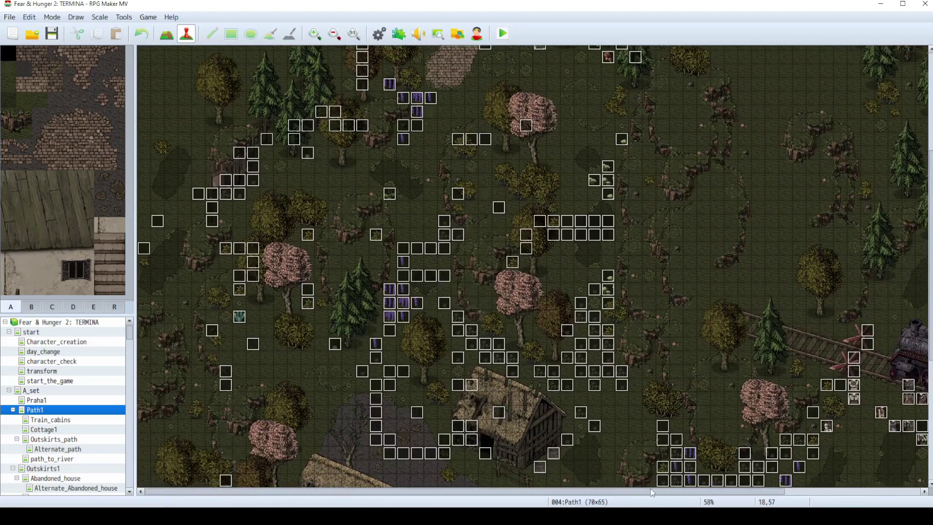
scroll(652, 492, "right", 5)
scroll(532, 268, "down", 4)
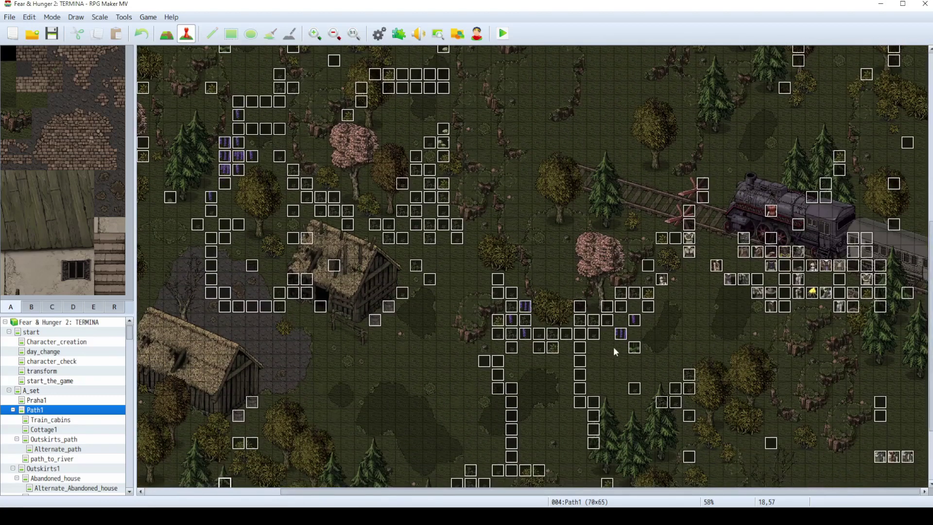
right_click(581, 359)
left_click(592, 362)
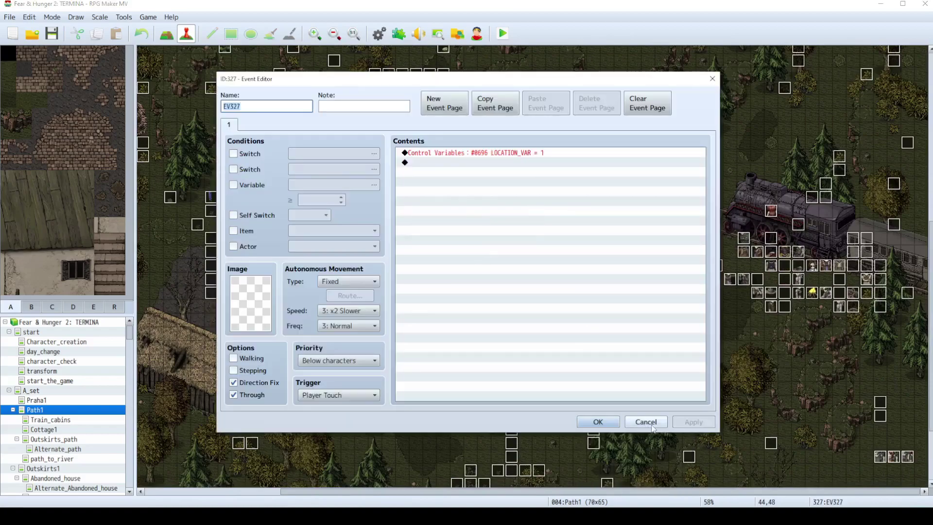
left_click(651, 423)
Browse further across the map, then choose File > Open Project to load another project
scroll(681, 371, "up", 3)
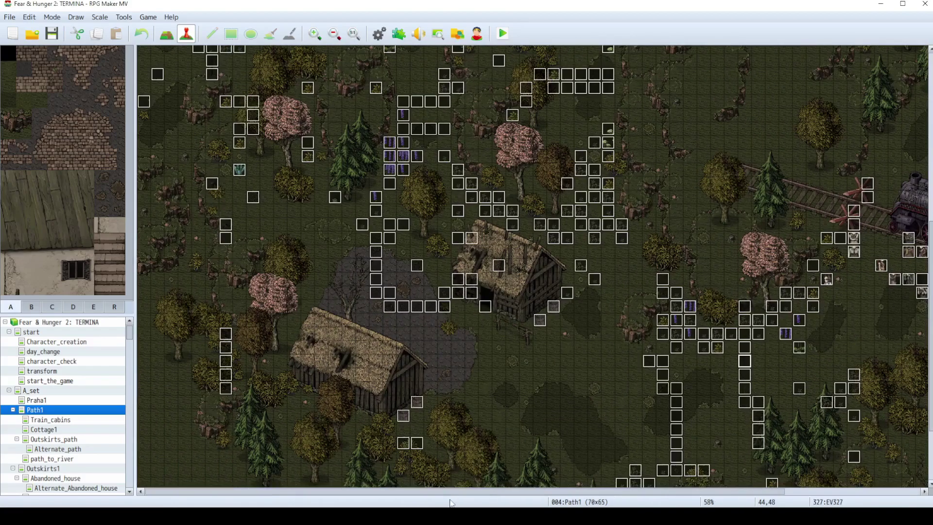
scroll(534, 267, "up", 4)
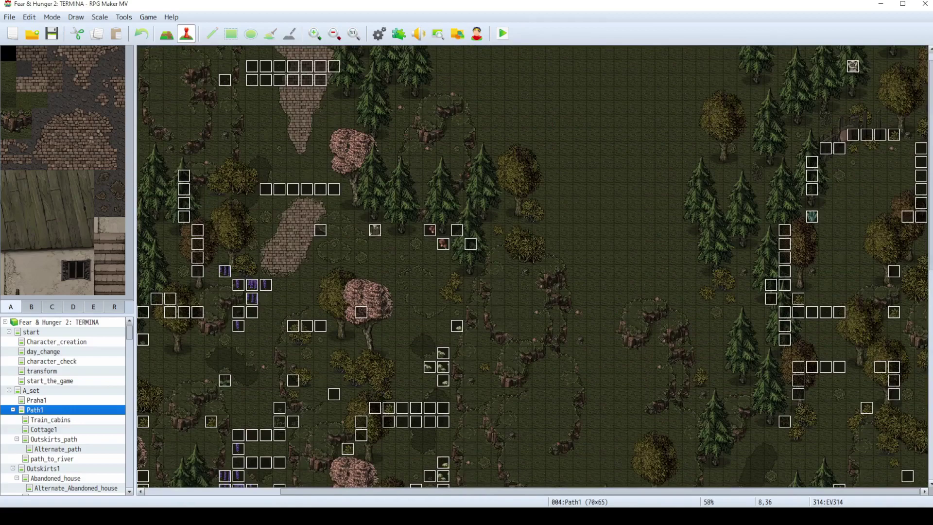
scroll(881, 384, "down", 5)
left_click_drag(814, 491, 554, 493)
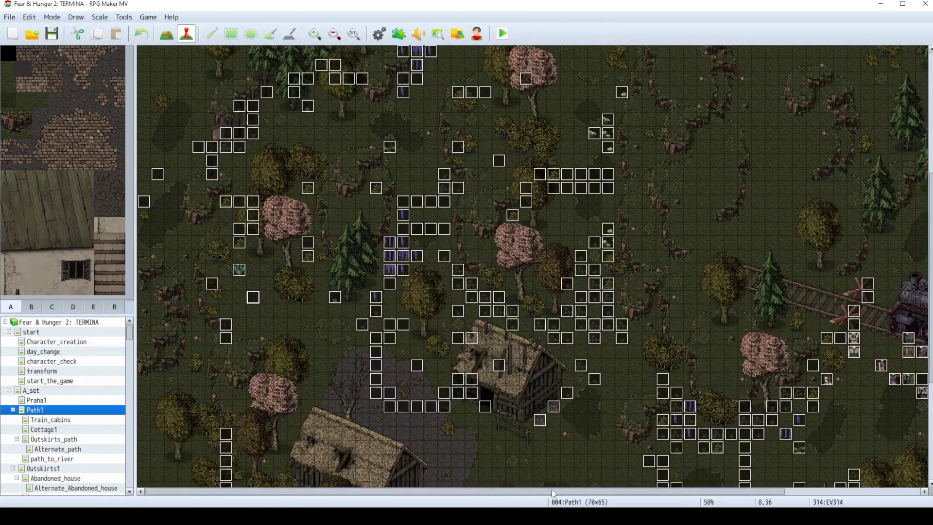
scroll(368, 271, "down", 4)
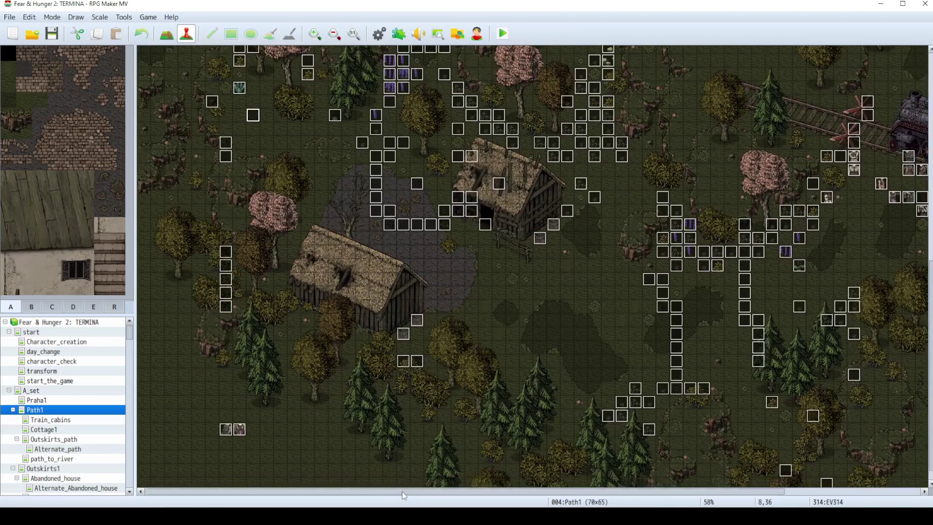
scroll(401, 491, "right", 1)
left_click(10, 17)
left_click(41, 42)
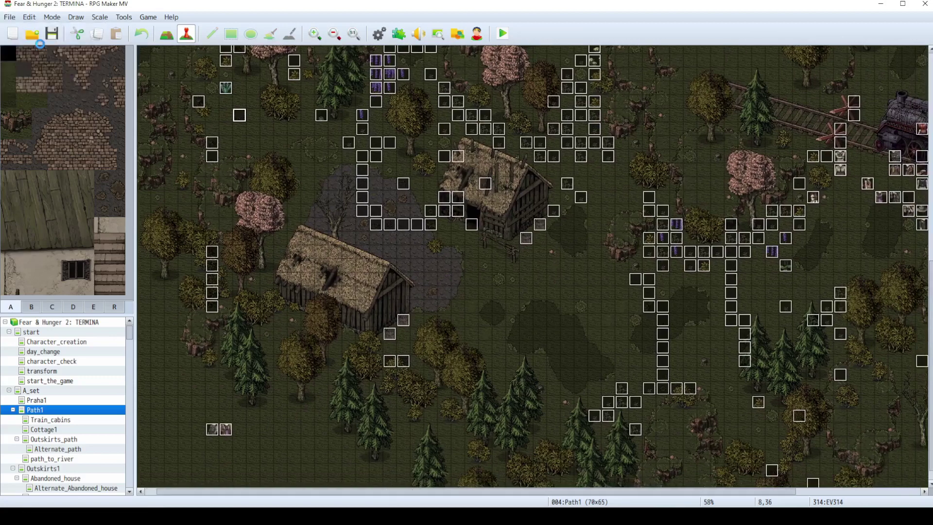
Load the Fear & Hunger project and inspect the level4_A event at 19,48 without changes
left_click(384, 260)
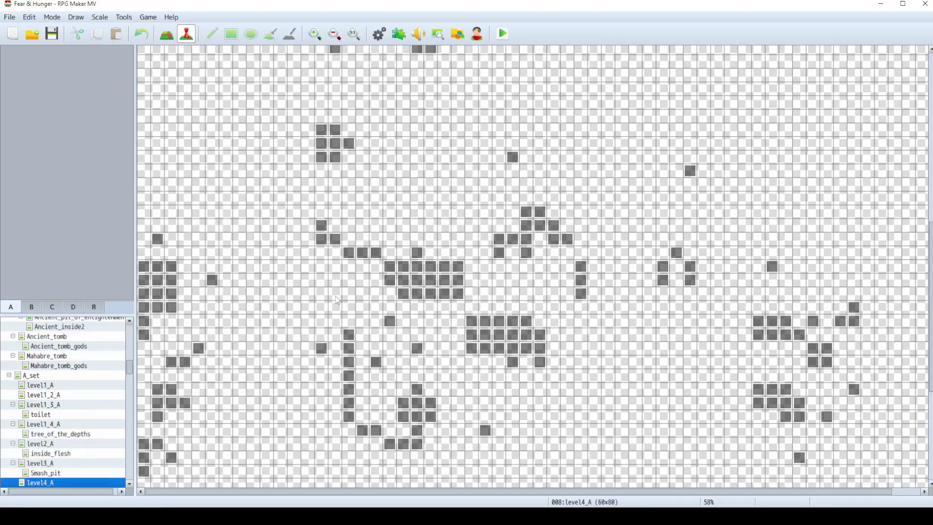
left_click(432, 281)
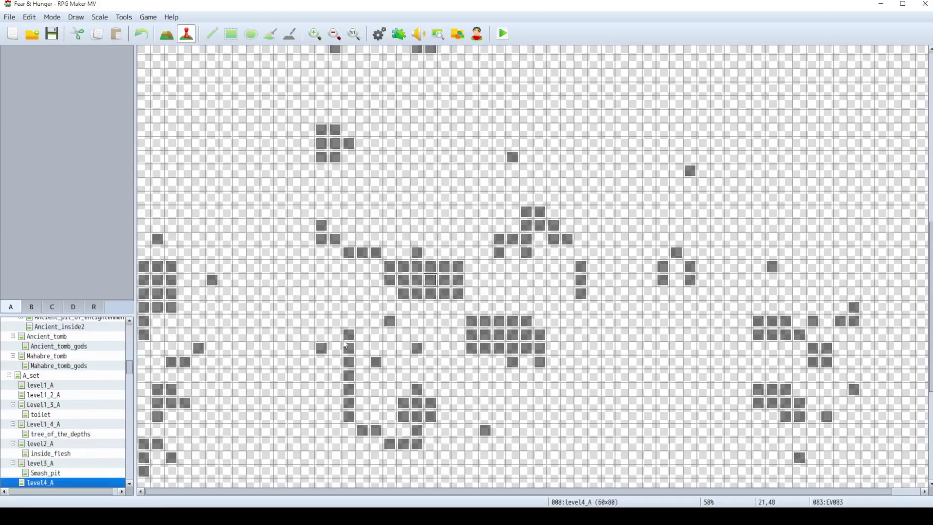
left_click(442, 284)
scroll(72, 473, "down", 1)
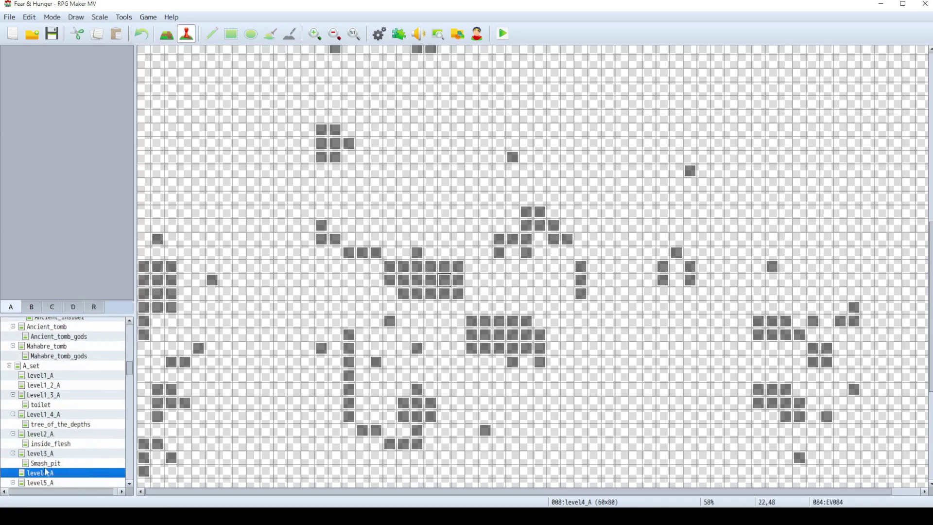
double_click(404, 280)
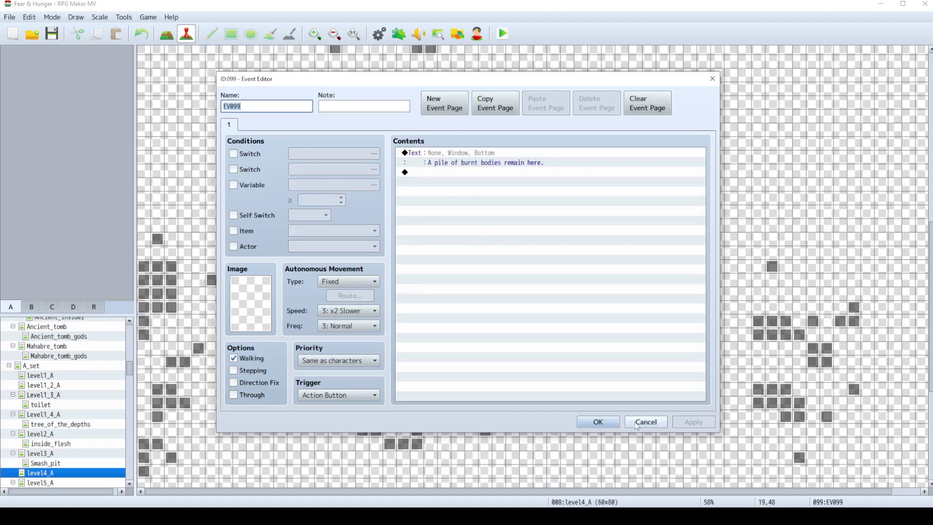
left_click(646, 421)
Inspect the event at 28,43 and a block event, closing both unchanged
left_click(527, 214)
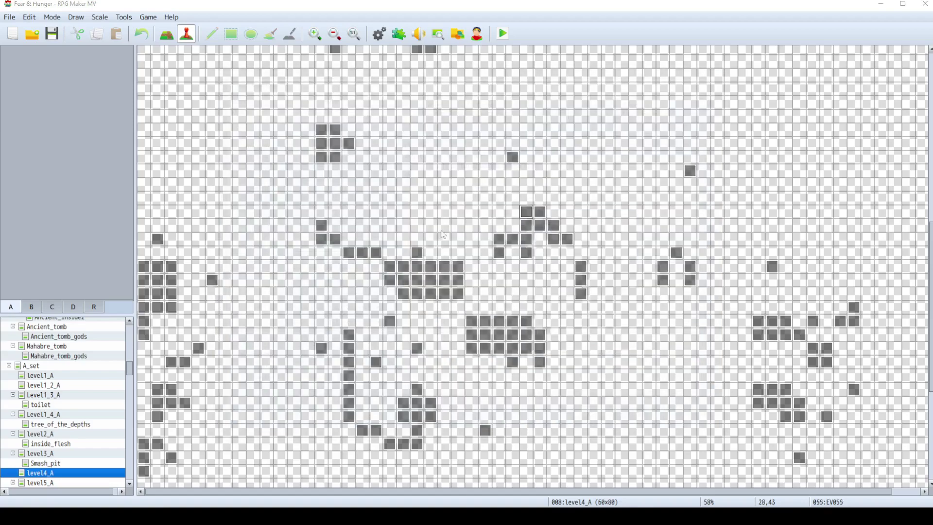
double_click(527, 214)
left_click(645, 421)
scroll(800, 264, "up", 5)
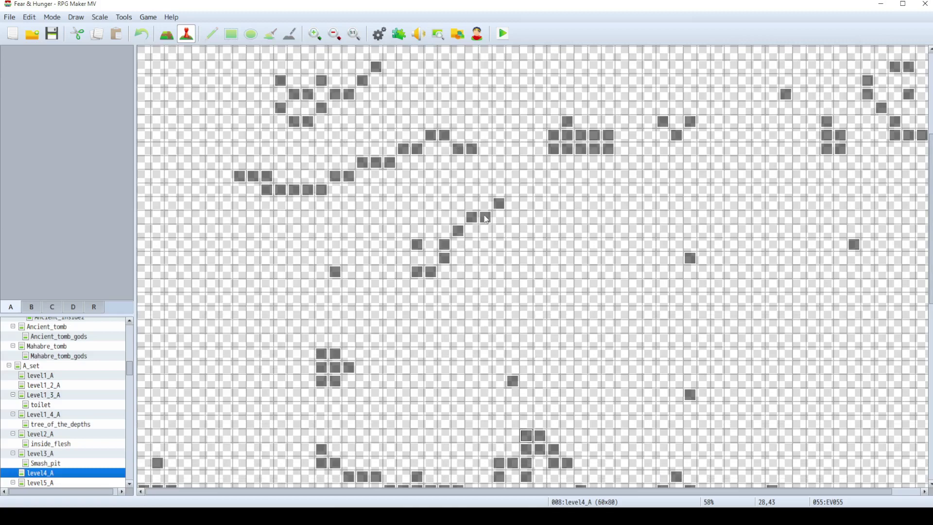
right_click(311, 188)
left_click(326, 190)
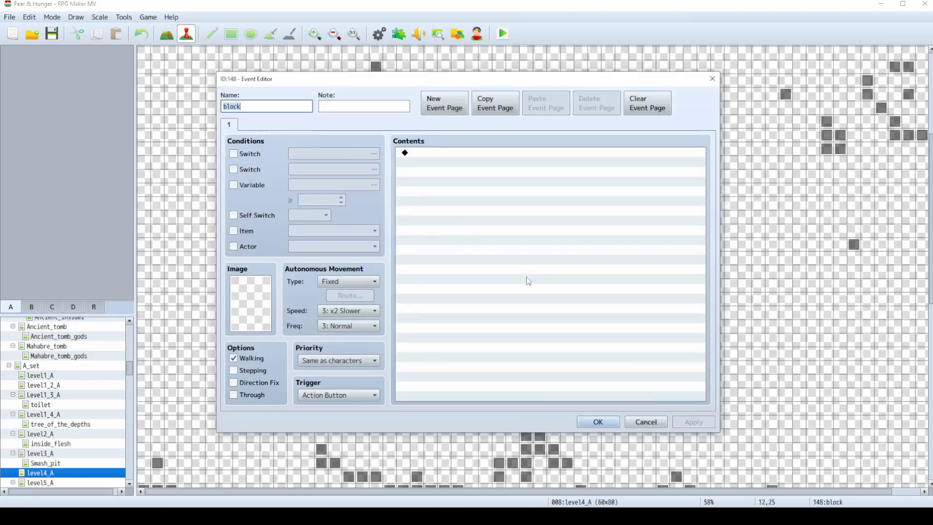
left_click(639, 423)
Inspect another block event, the event at 23,22 and EV167, cancelling each
right_click(370, 156)
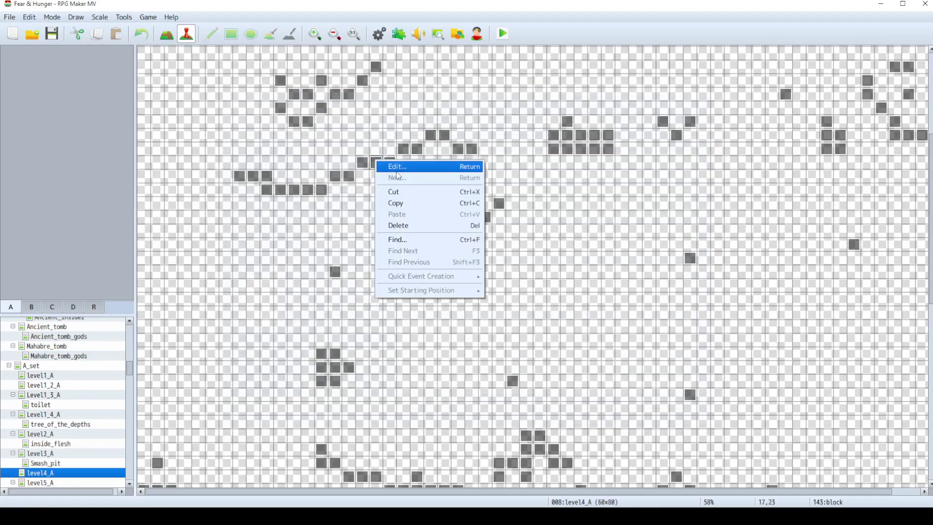
left_click(394, 162)
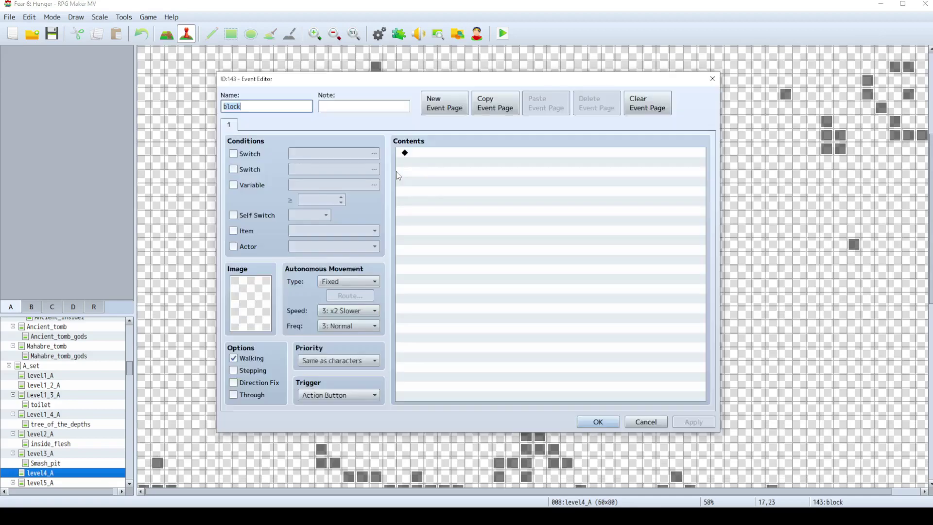
left_click(645, 421)
right_click(457, 147)
left_click(474, 150)
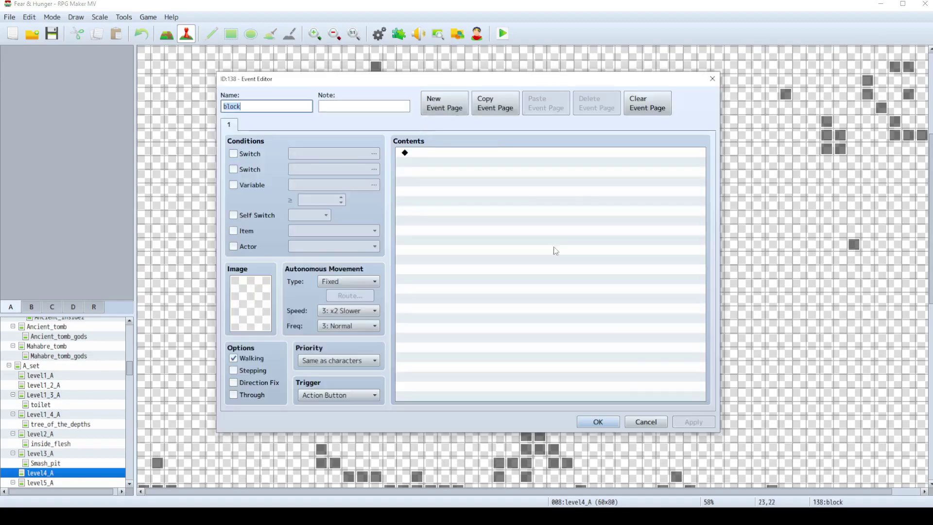
left_click(645, 421)
right_click(571, 152)
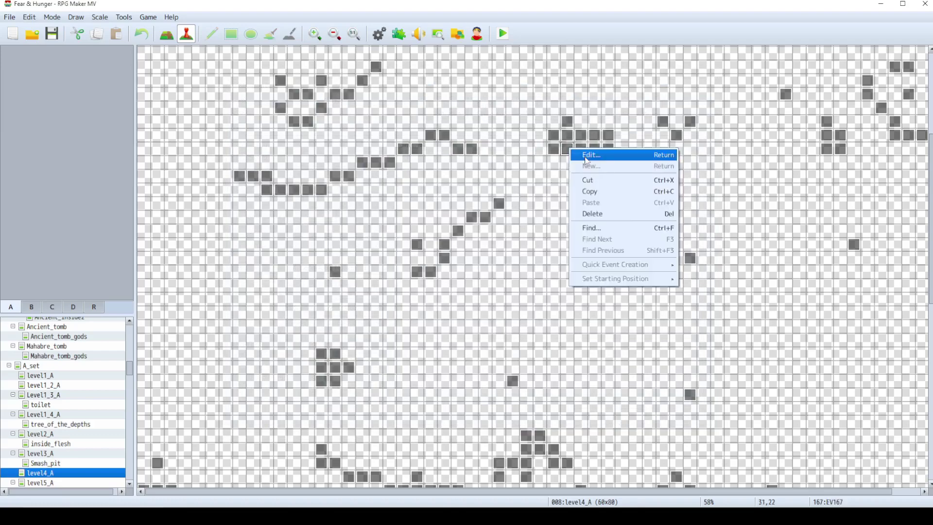
left_click(587, 154)
left_click(644, 421)
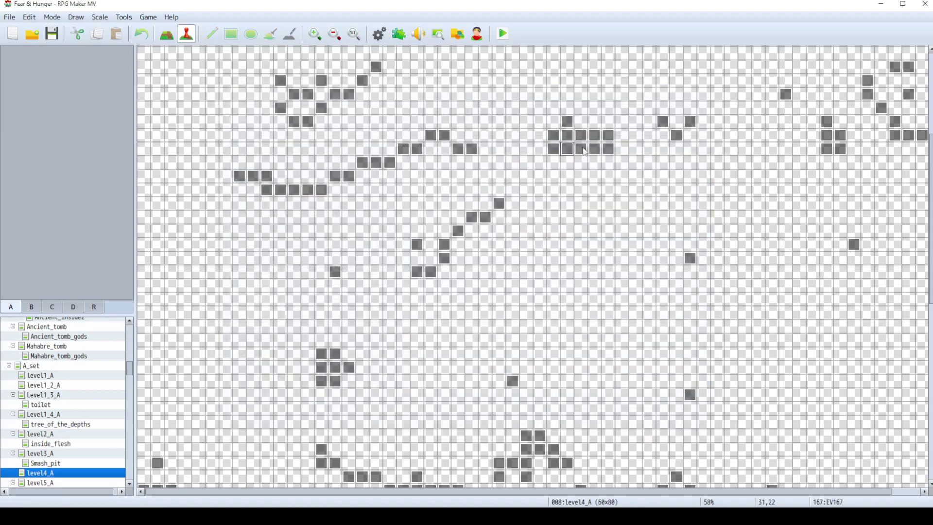
Inspect event 172 at 32,22 and event 168 at 30,22 without changes
right_click(581, 149)
left_click(597, 152)
left_click(654, 422)
right_click(555, 147)
left_click(571, 151)
left_click(645, 422)
Inspect EV118 and the event just below it, then scroll over the map
scroll(553, 204, "up", 5)
right_click(552, 205)
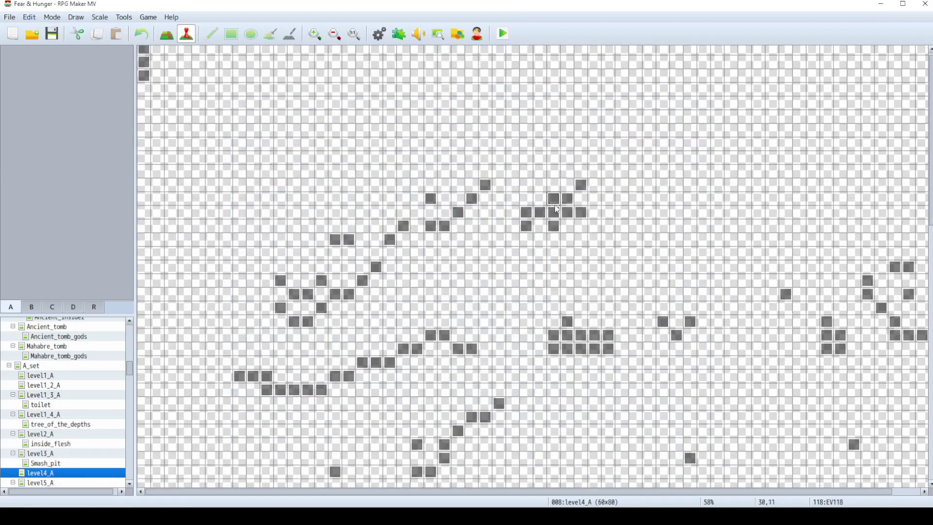
left_click(556, 209)
key("Escape")
key("Down")
key("Return")
key("Escape")
scroll(535, 267, "down", 10)
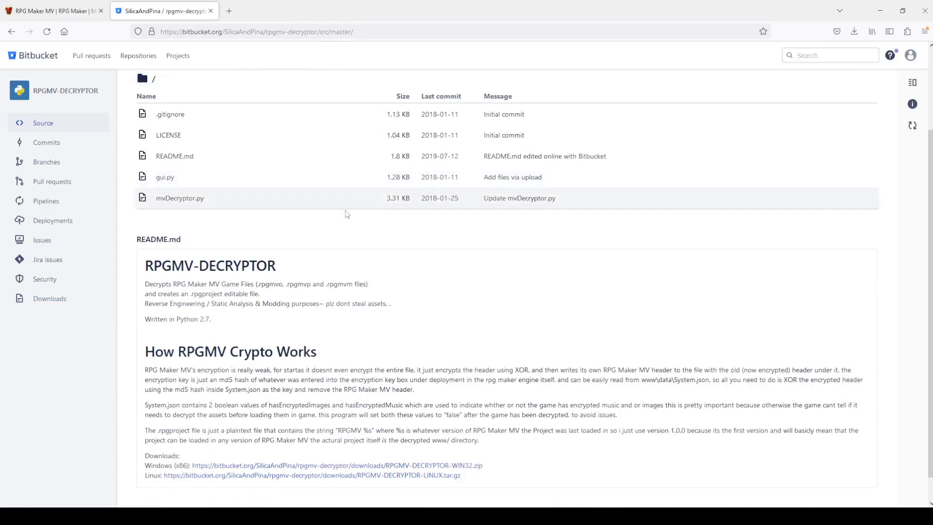
scroll(198, 237, "down", 1)
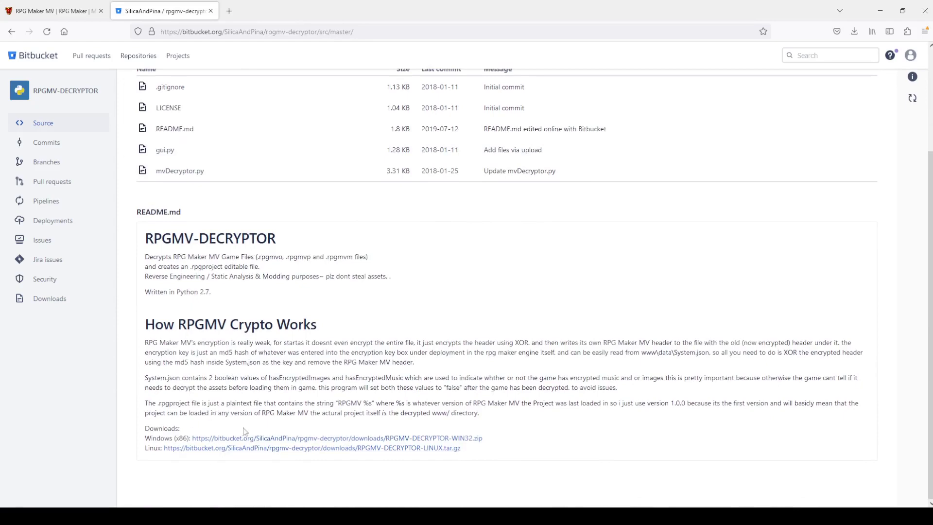
scroll(253, 406, "up", 3)
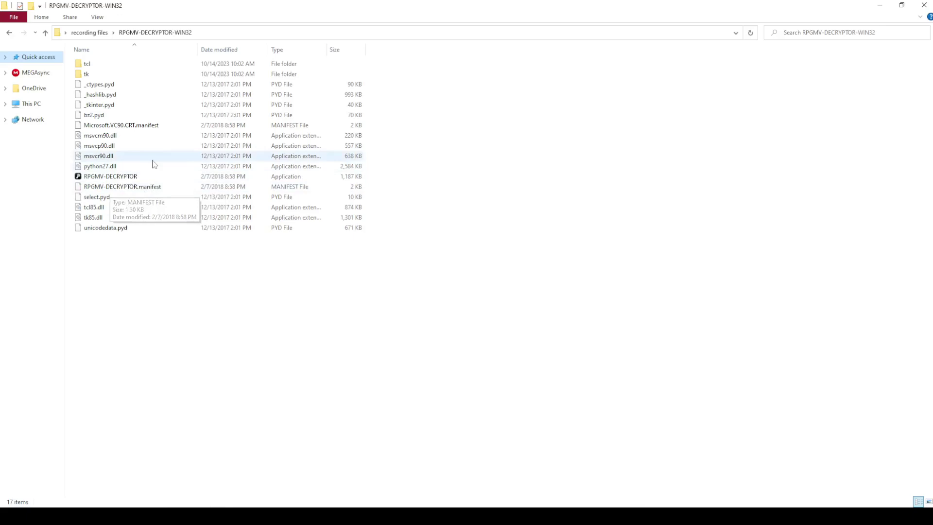
Run RPGMV-DECRYPTOR and point it at the Fear & Hunger game folder
double_click(130, 176)
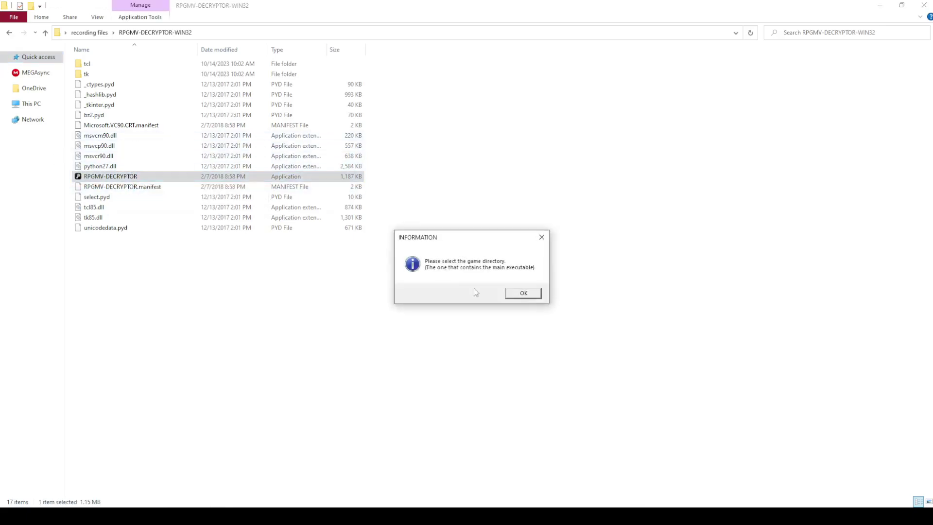
left_click(510, 292)
left_click(496, 280)
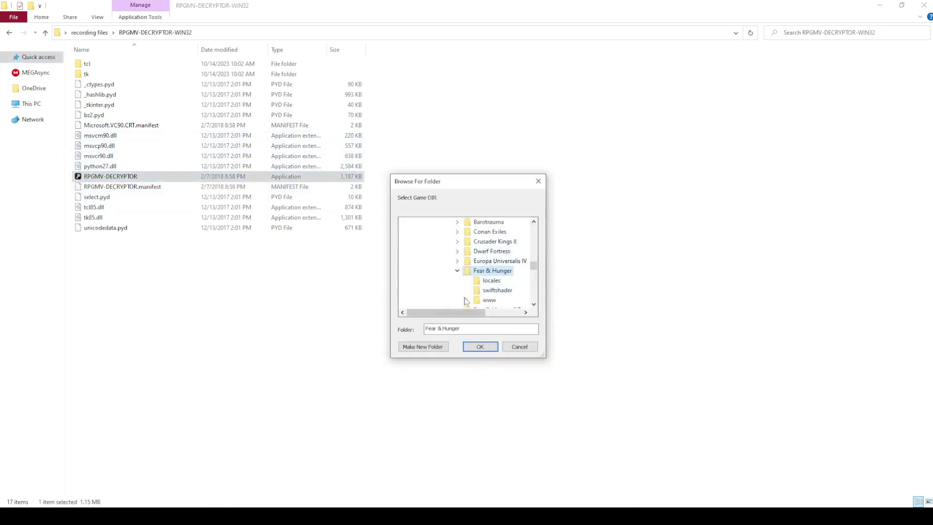
left_click(480, 346)
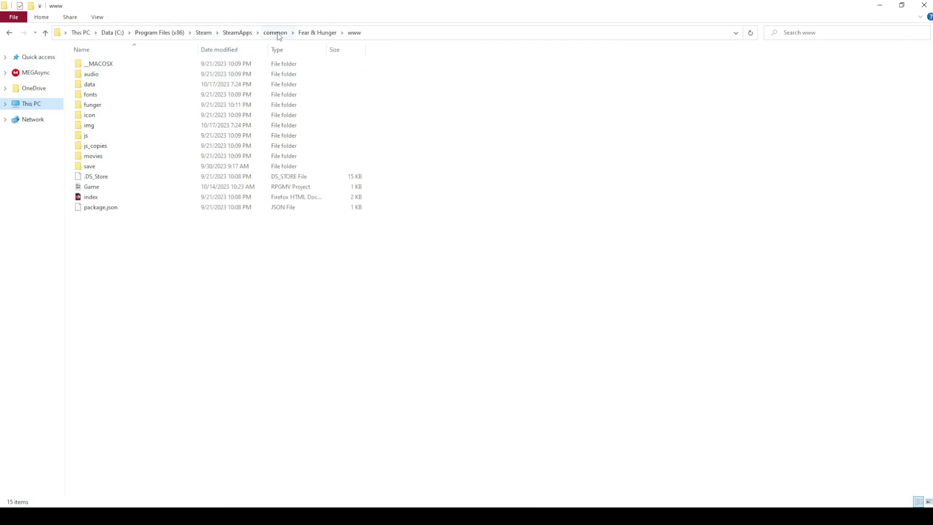
Browse Fear & Hunger's www/img characters and enemies folders to view their encrypted .rpgmvp files
left_click(316, 33)
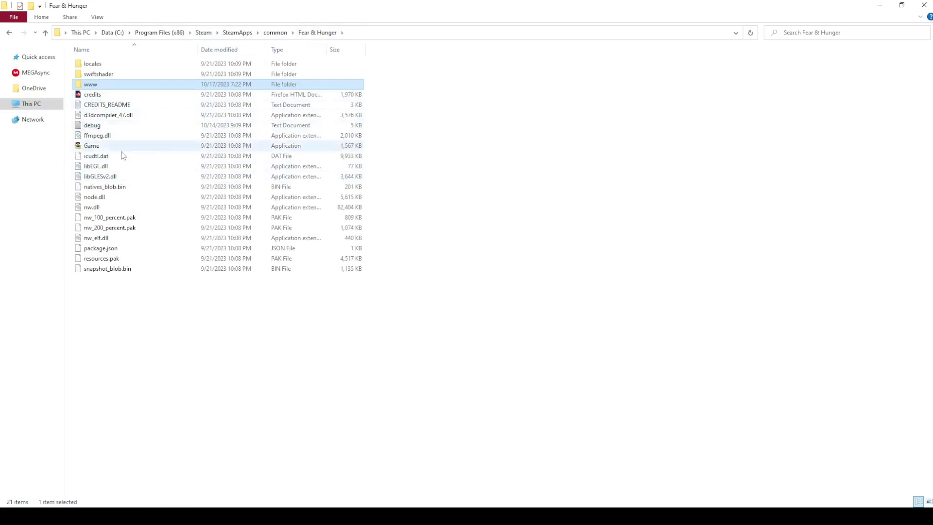
double_click(103, 86)
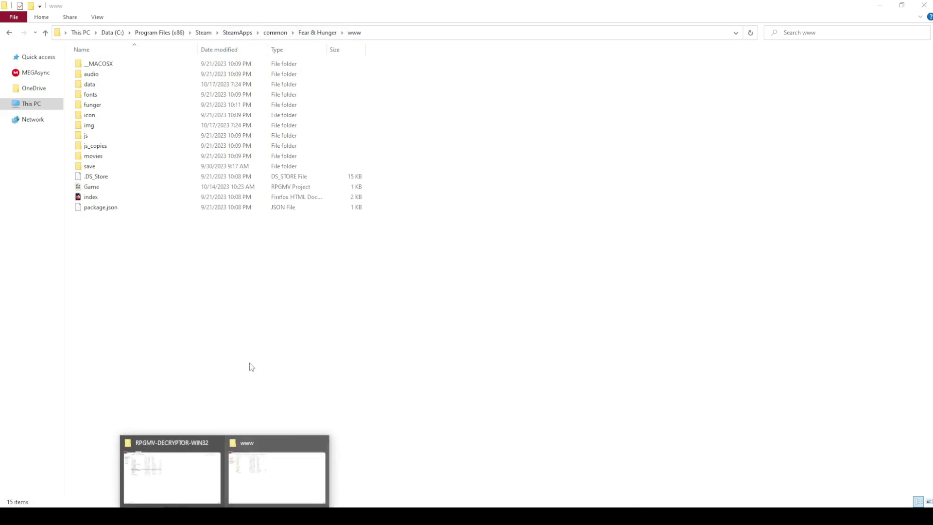
double_click(89, 124)
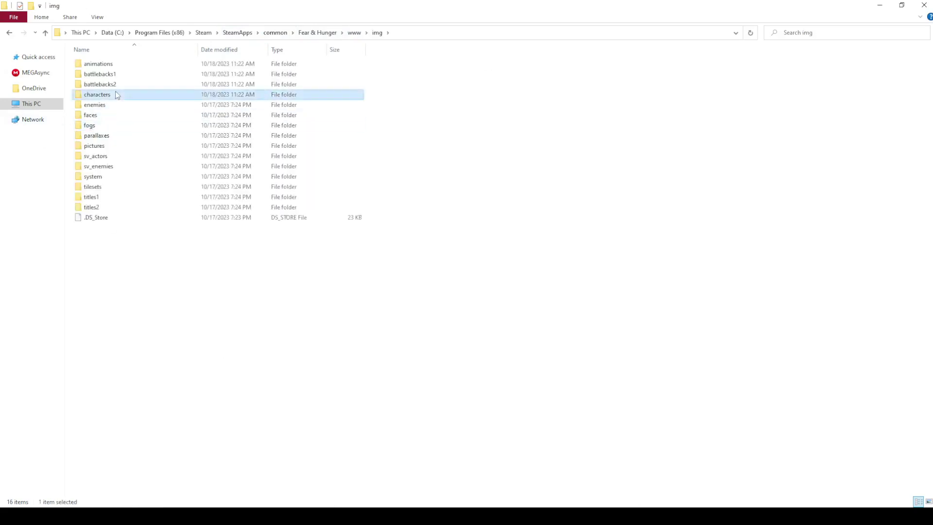
double_click(115, 92)
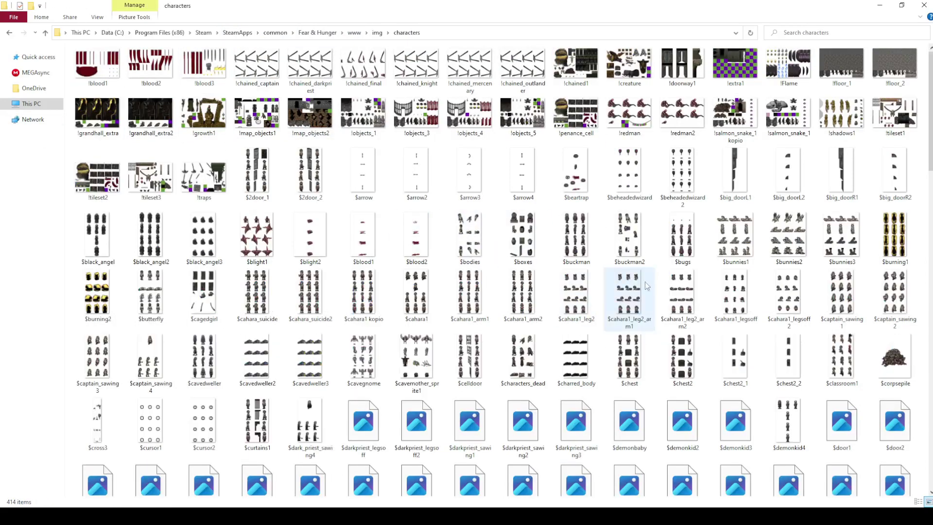
left_click(377, 32)
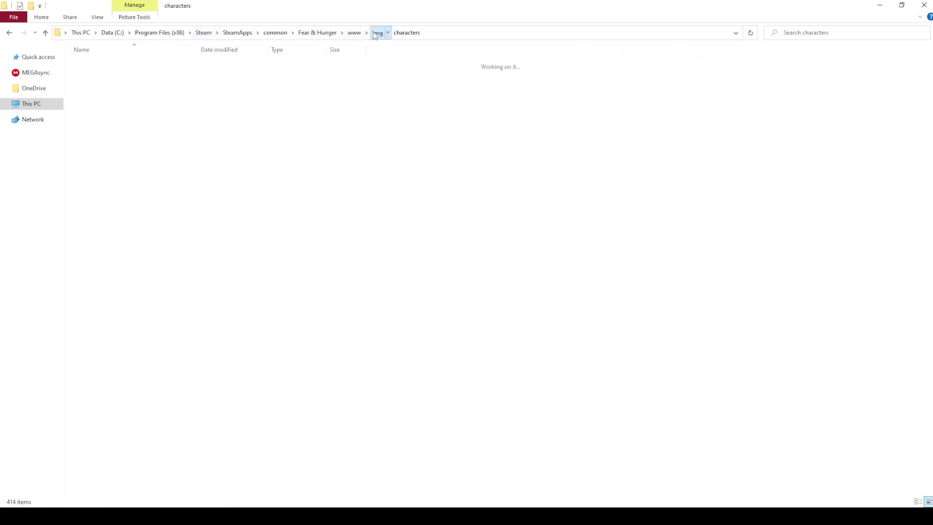
double_click(94, 104)
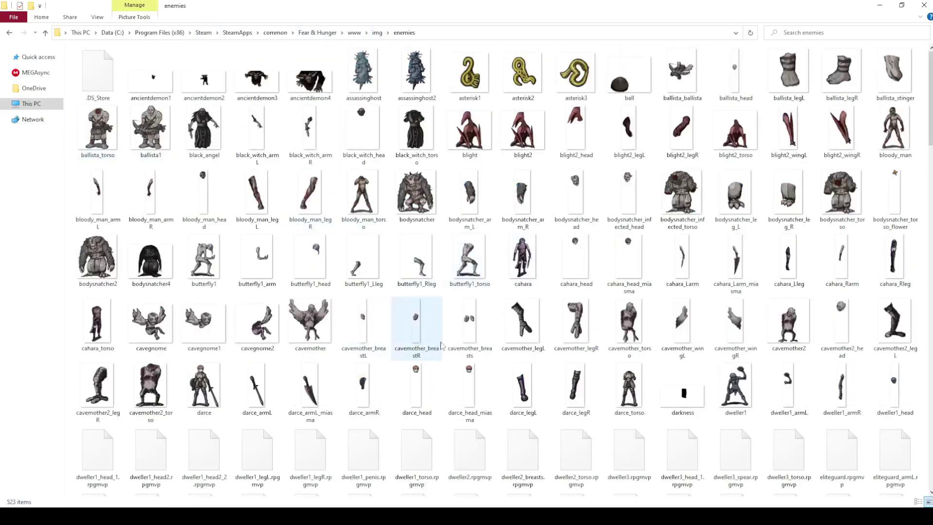
scroll(445, 359, "down", 10)
scroll(445, 359, "down", 5)
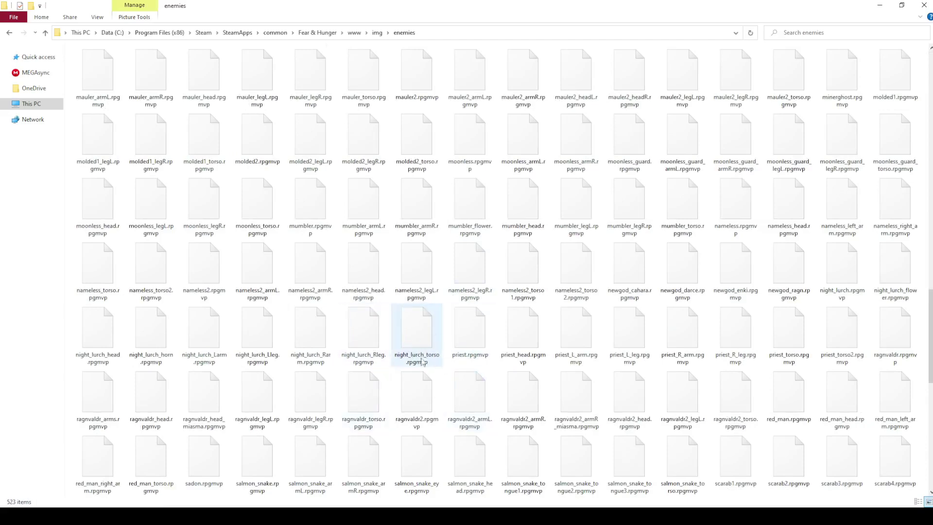
scroll(398, 355, "up", 5)
scroll(385, 362, "down", 15)
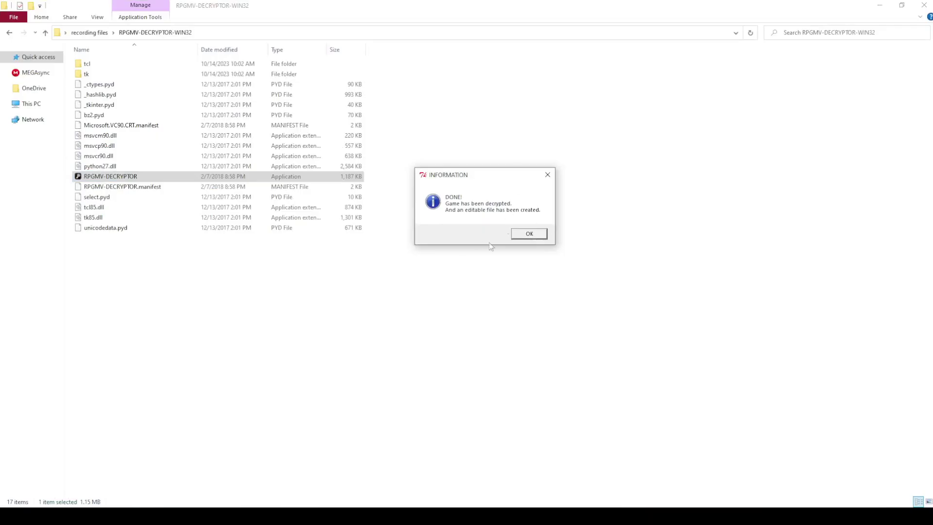
Open the decrypted $cahara1_leg2.png from the characters folder and zoom in
left_click(529, 233)
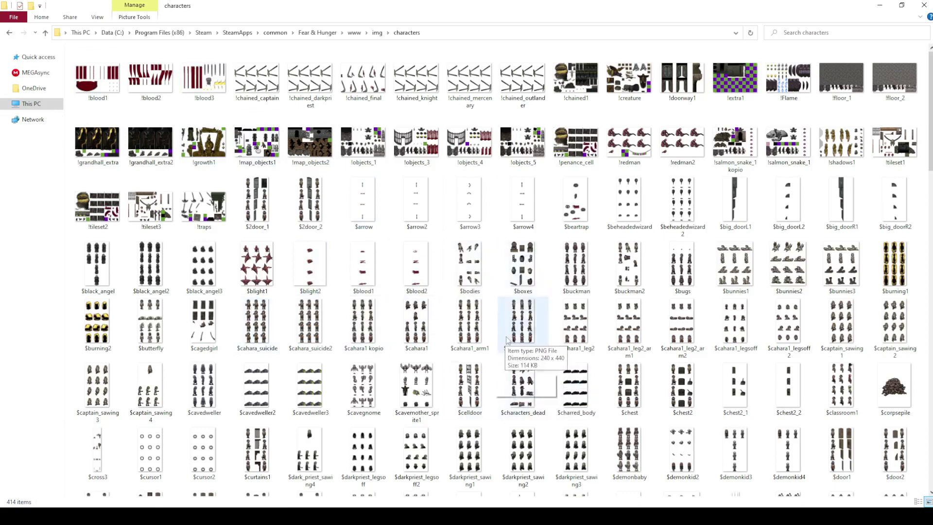
double_click(573, 330)
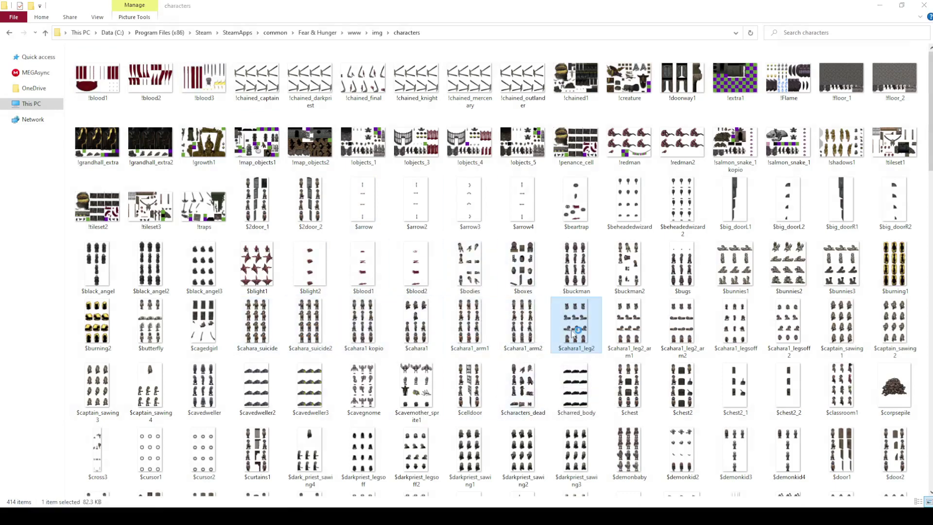
scroll(490, 224, "up", 5)
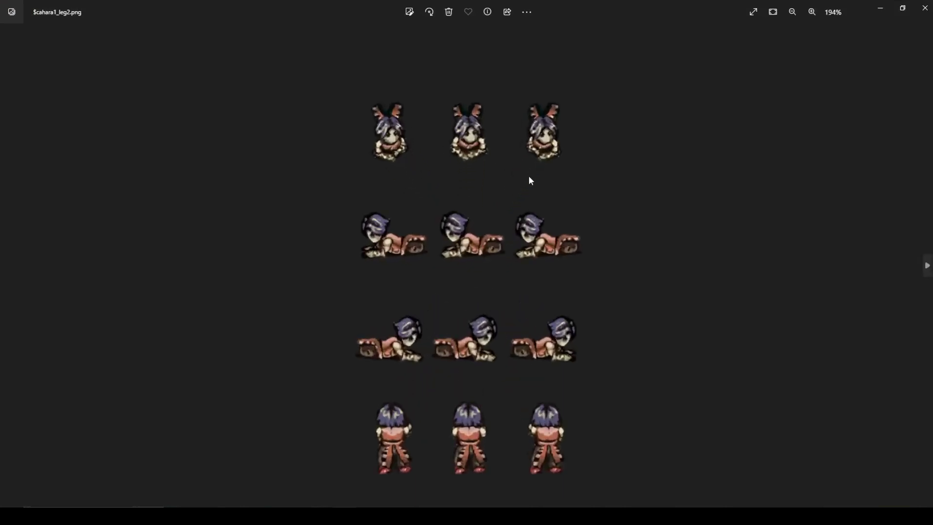
Close the photo viewer and bring RPG Maker MV back to the front
left_click(924, 8)
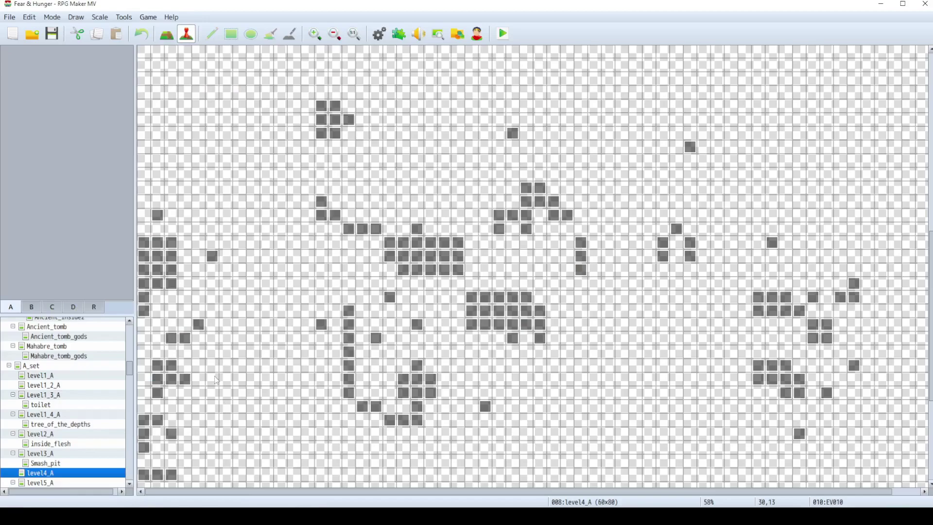
left_click(186, 505)
Open Game.rpgproject from the Fear & Hunger www folder in RPG Maker MV
left_click(18, 19)
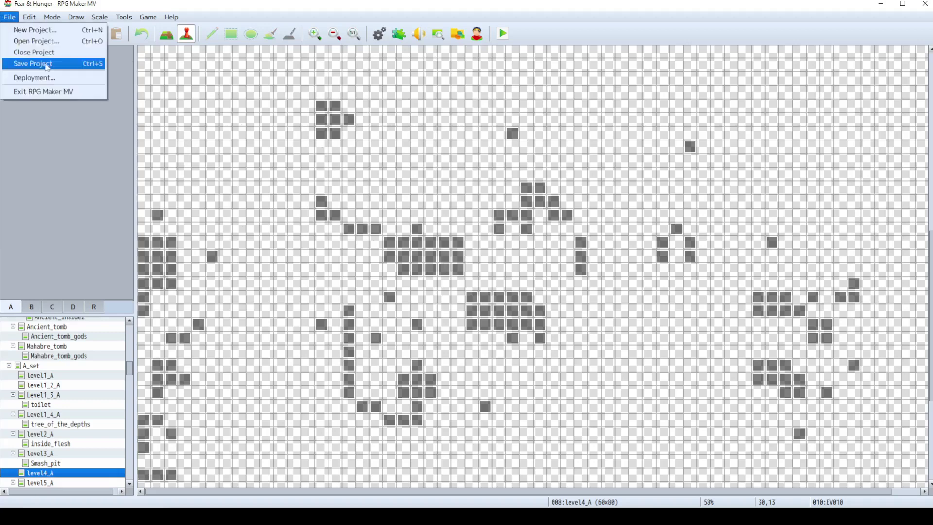
left_click(52, 43)
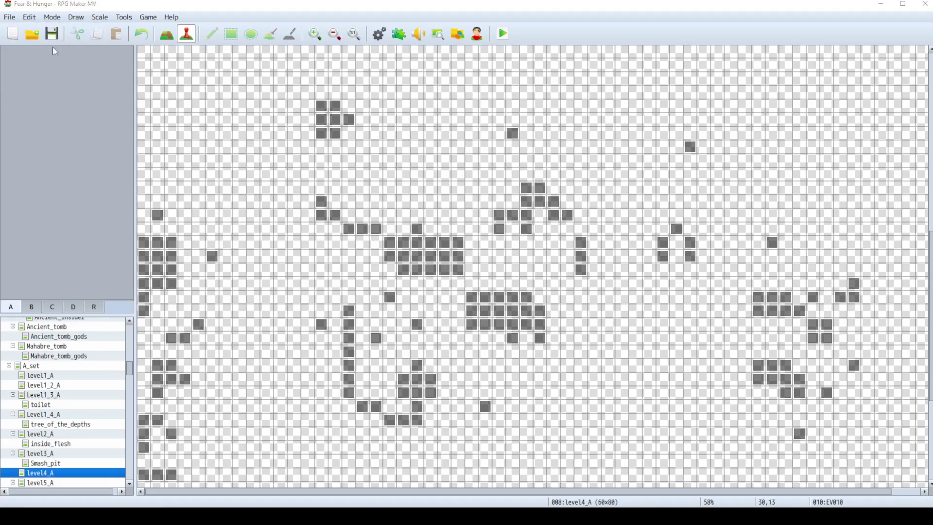
left_click(214, 36)
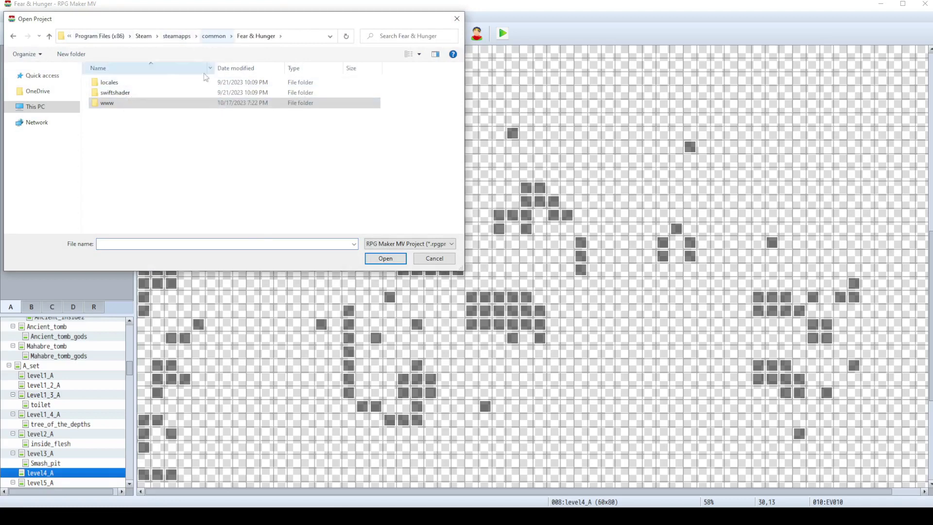
double_click(119, 108)
left_click(214, 36)
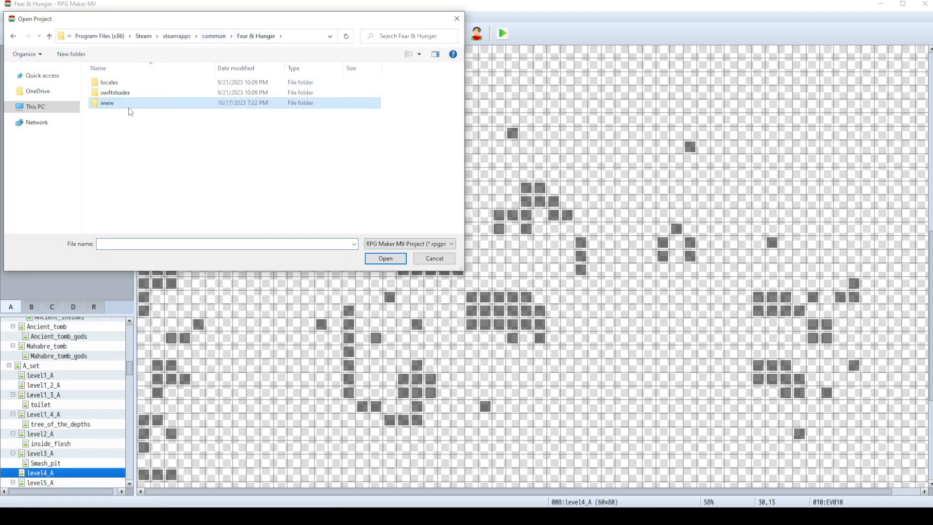
double_click(123, 104)
left_click(141, 195)
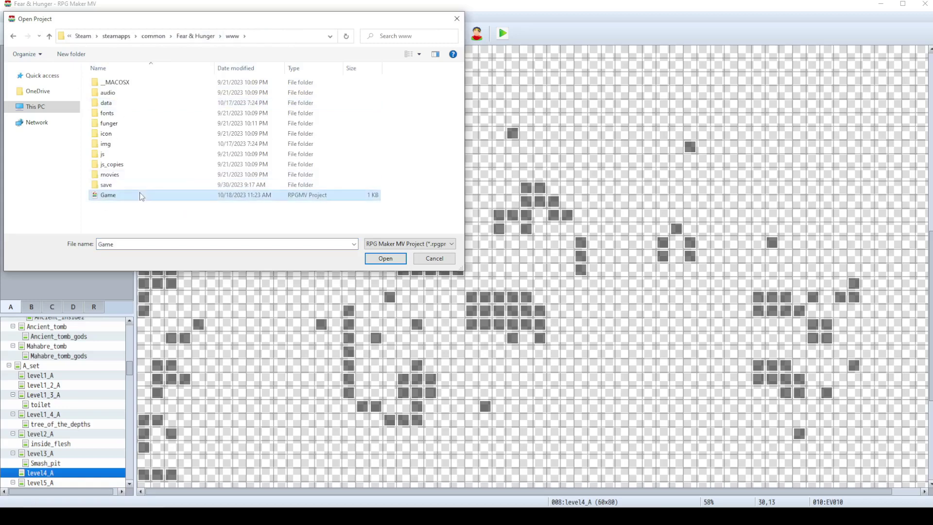
left_click(386, 258)
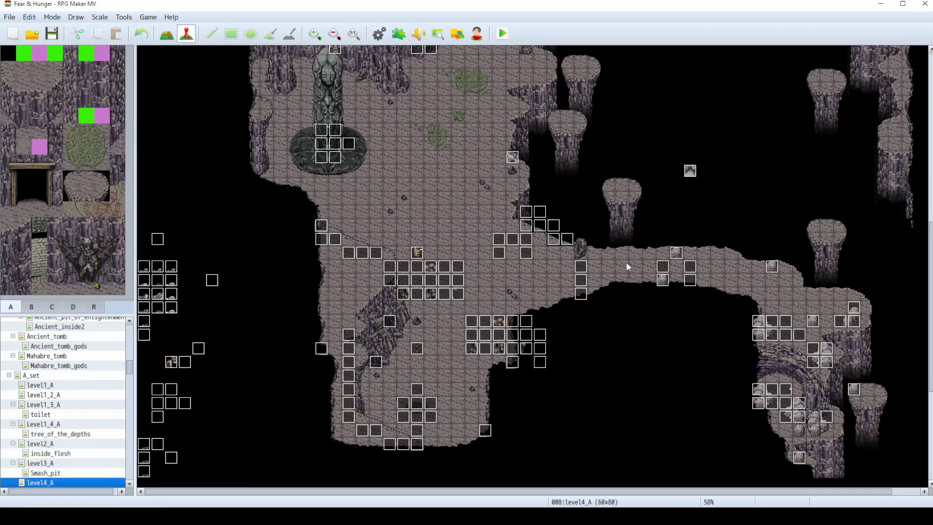
Switch to the level1_A map and select the Crow Mauler event
scroll(626, 262, "up", 5)
scroll(625, 262, "up", 13)
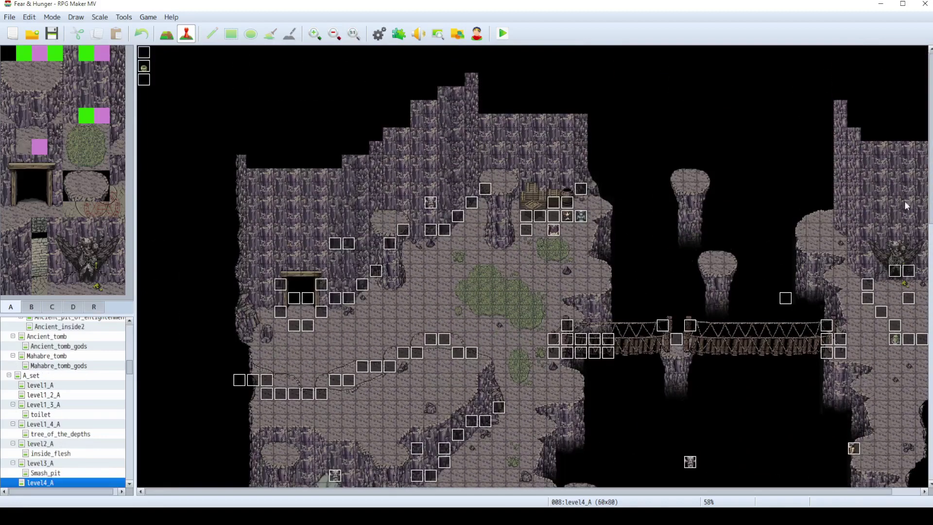
scroll(906, 206, "down", 6)
left_click(41, 385)
scroll(457, 281, "up", 3)
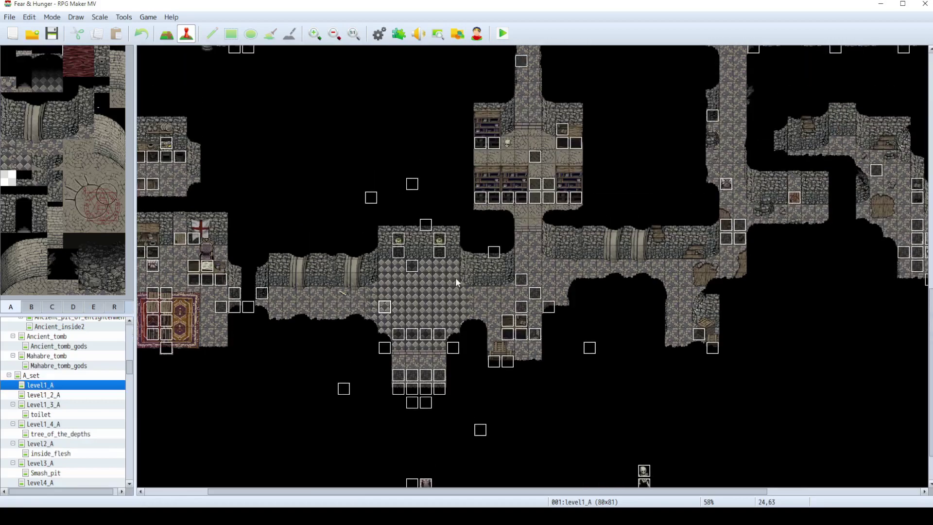
scroll(457, 281, "up", 20)
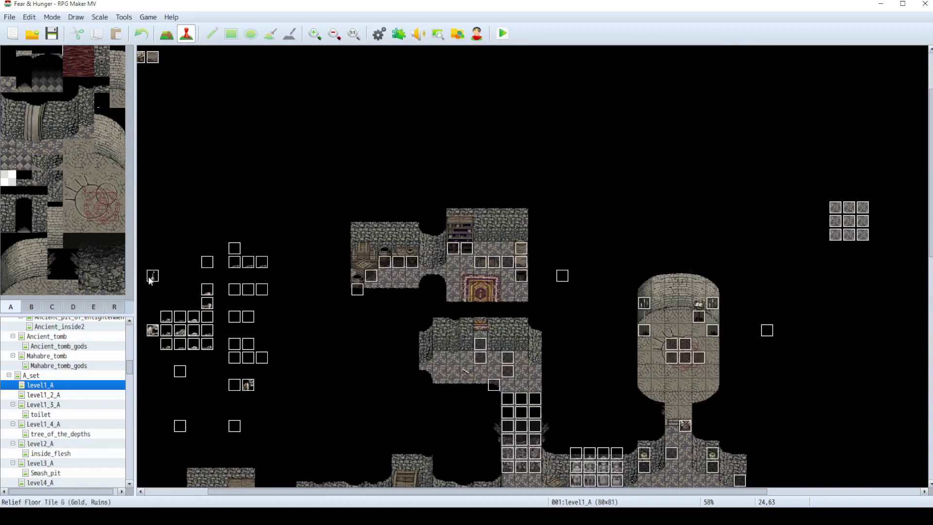
scroll(466, 256, "down", 10)
left_click(426, 426)
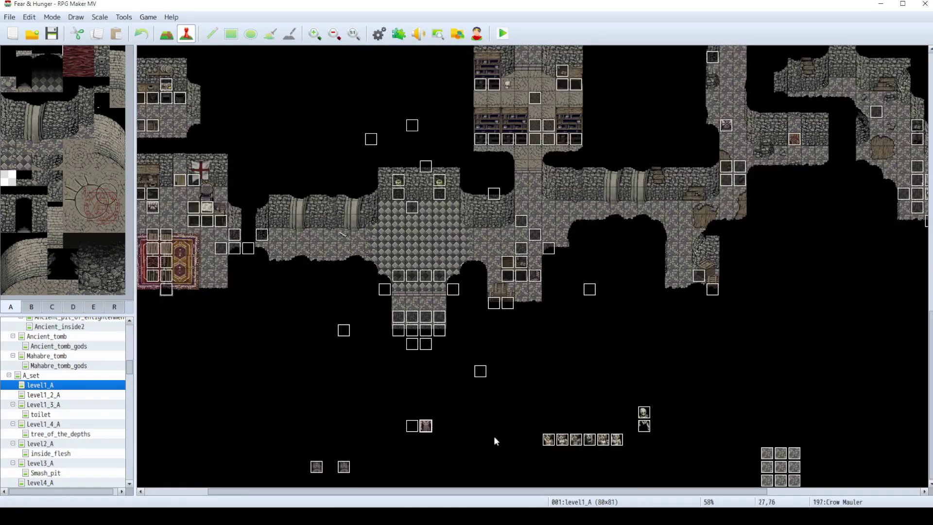
left_click_drag(770, 492, 824, 492)
Page through the fear_floor event up to page 7's Fear_floor6 switch, then cancel
right_click(689, 454)
left_click(711, 395)
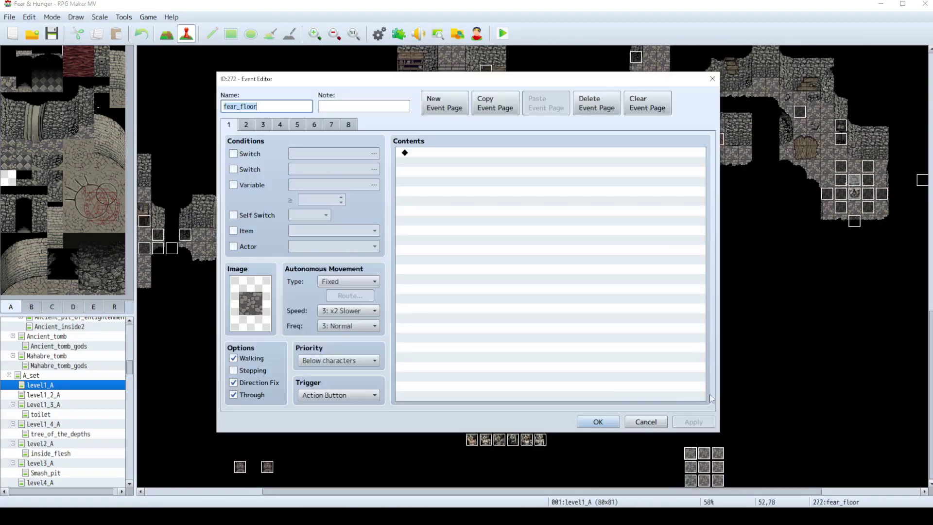
left_click(246, 124)
left_click(263, 124)
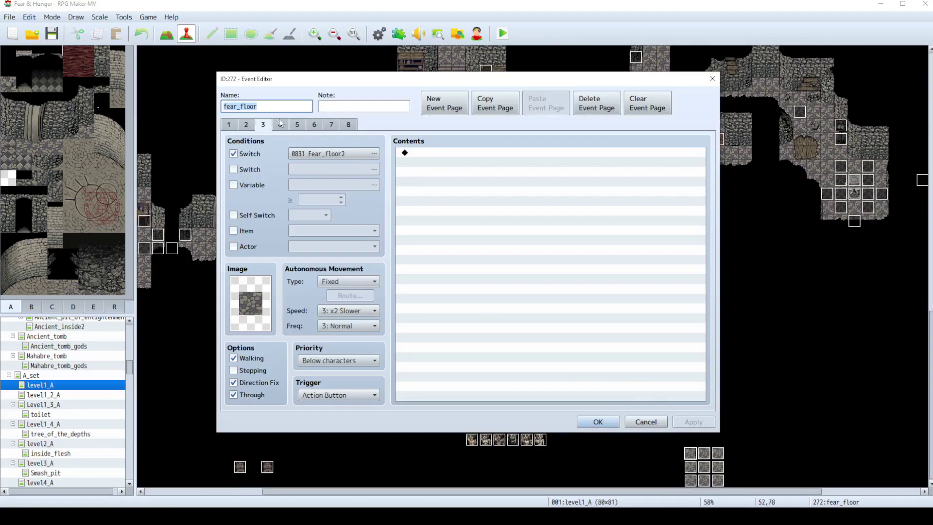
left_click(297, 124)
left_click(313, 124)
left_click(331, 124)
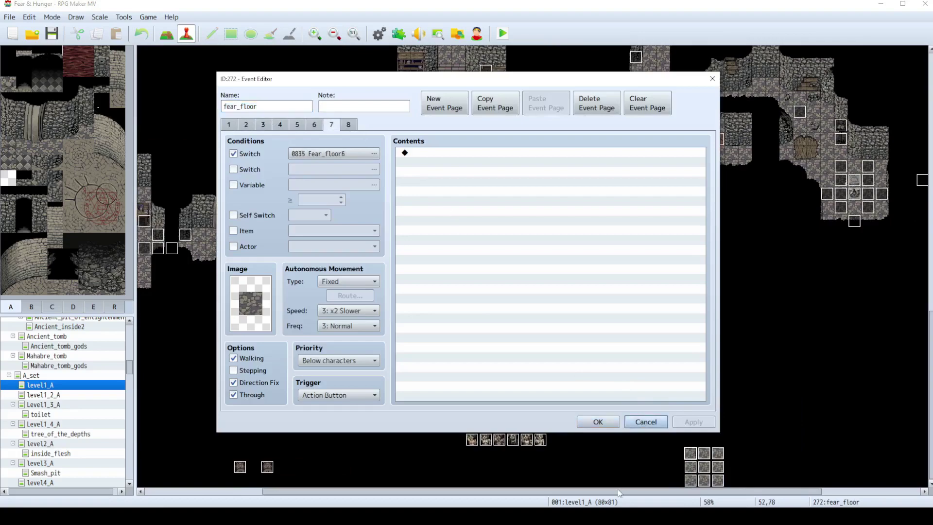
left_click(640, 422)
Scroll to the bearTrap1 event and inspect it without changes
scroll(698, 453, "up", 5)
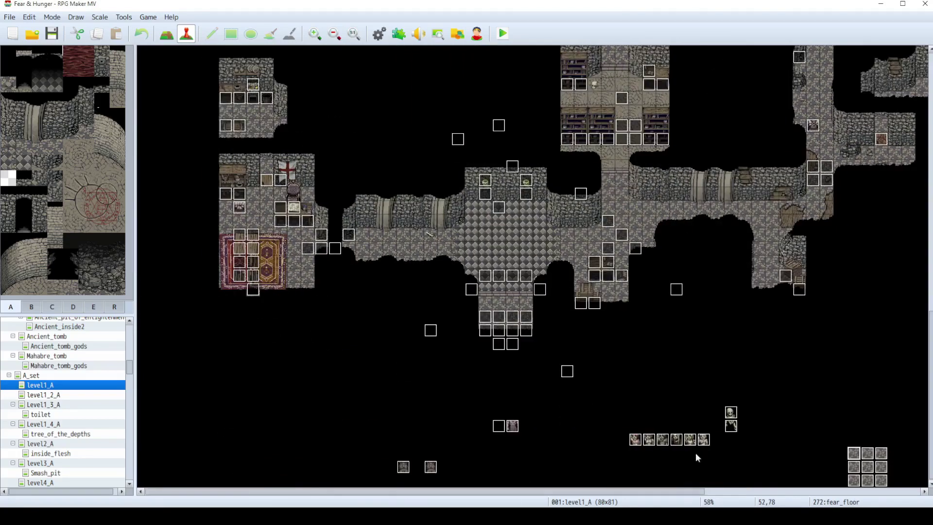
scroll(437, 340, "left", 5, "shift")
scroll(319, 311, "up", 1)
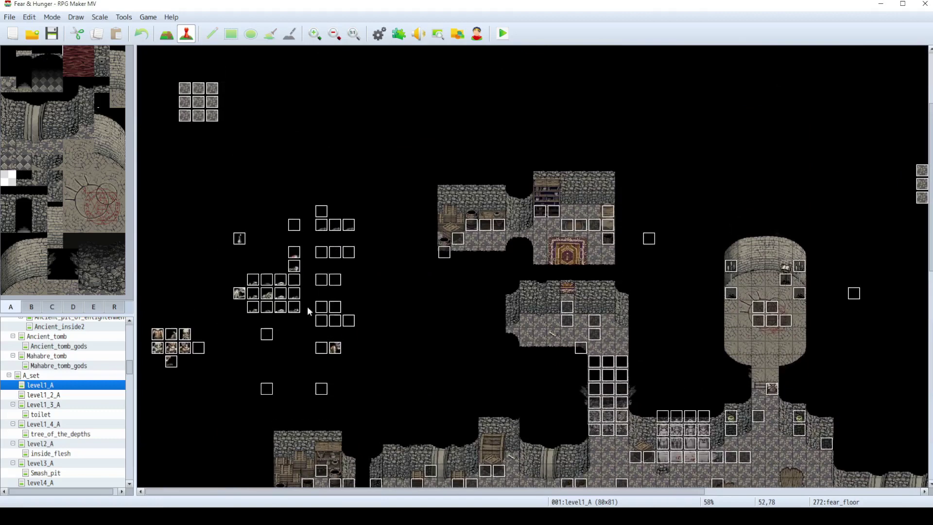
right_click(322, 228)
left_click(341, 236)
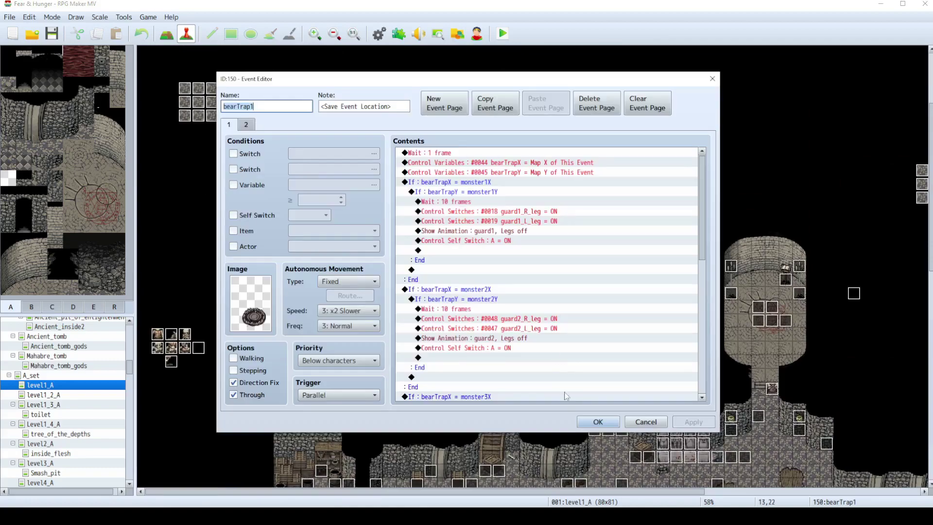
left_click(637, 421)
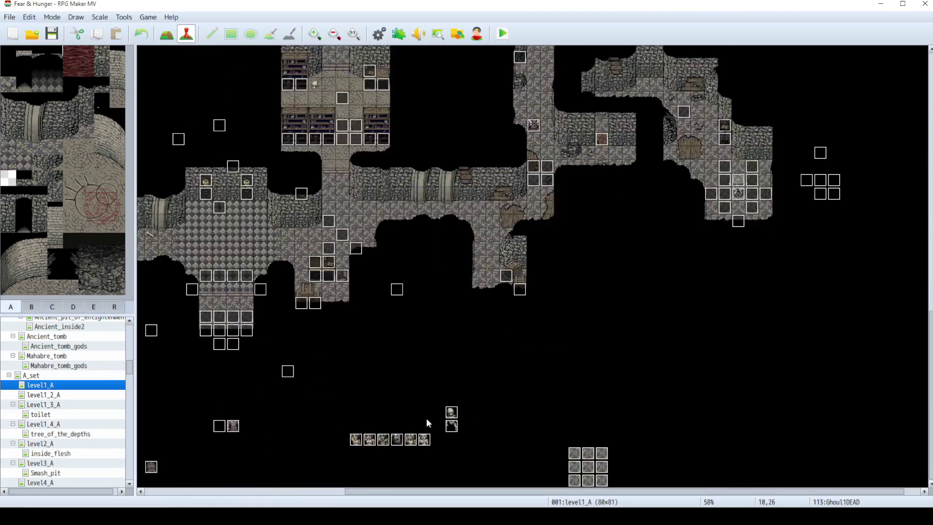
Check the crow_controller event's second page, then cancel
right_click(230, 386)
left_click(252, 386)
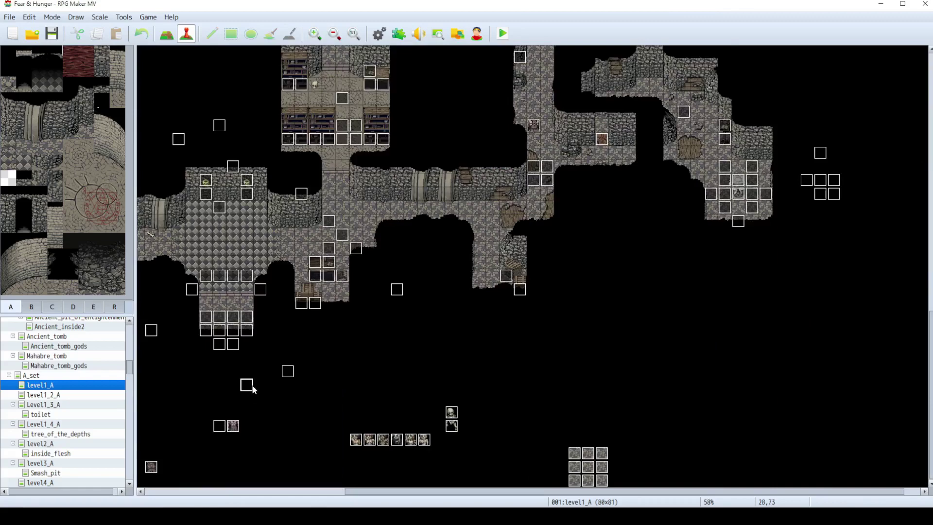
right_click(219, 428)
left_click(233, 433)
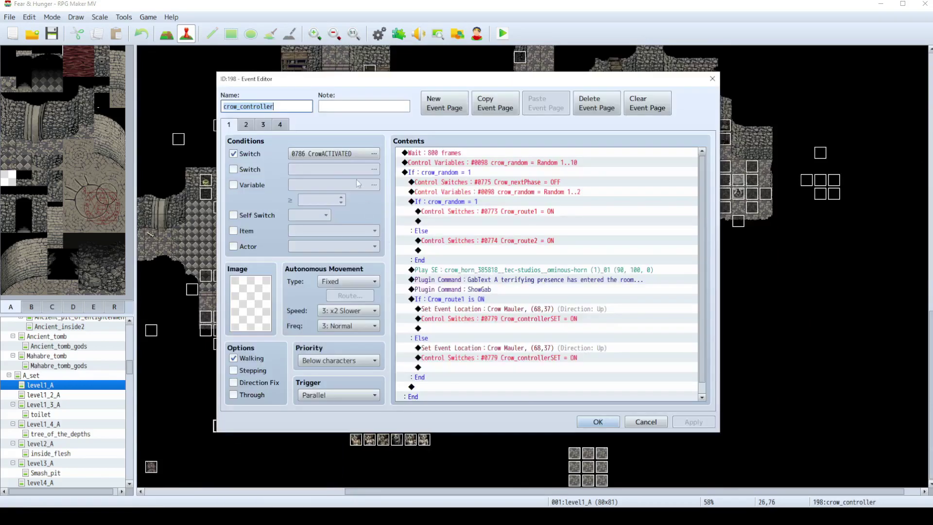
left_click(246, 124)
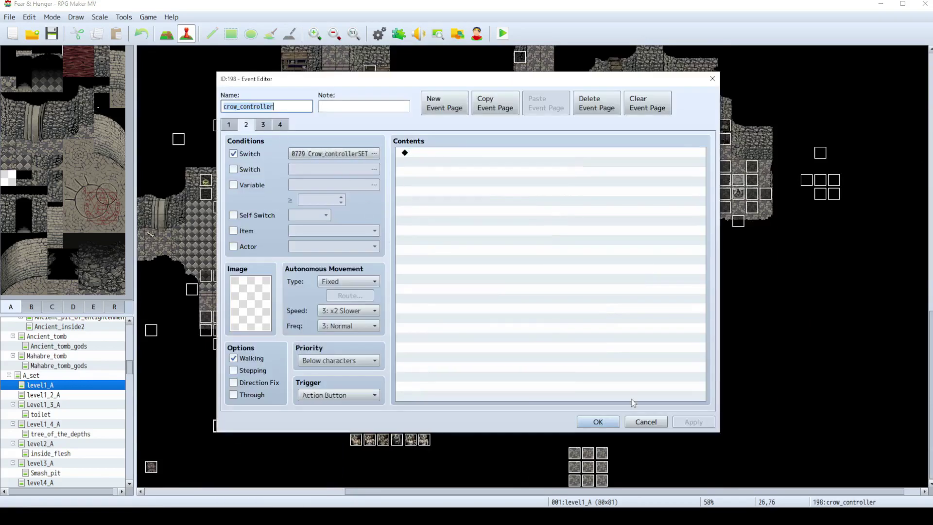
left_click(645, 421)
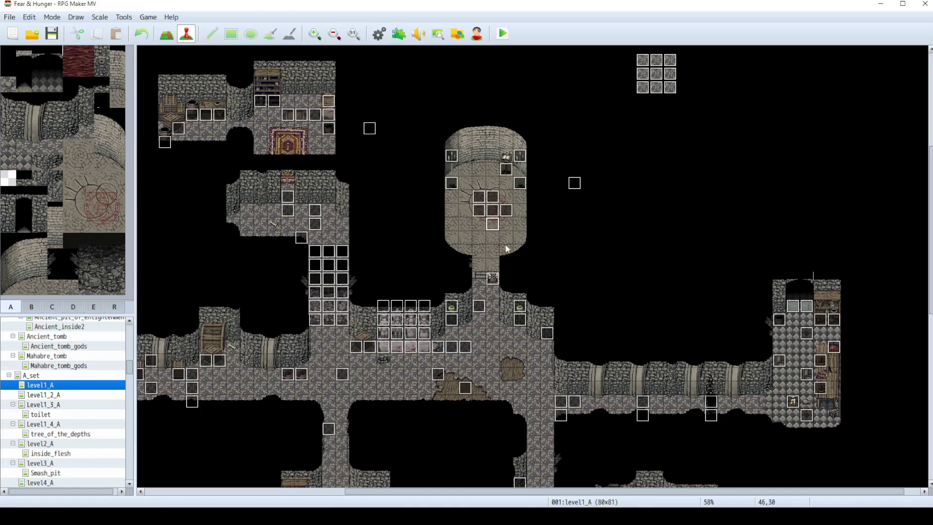
left_click_drag(492, 223, 506, 249)
left_click(495, 214)
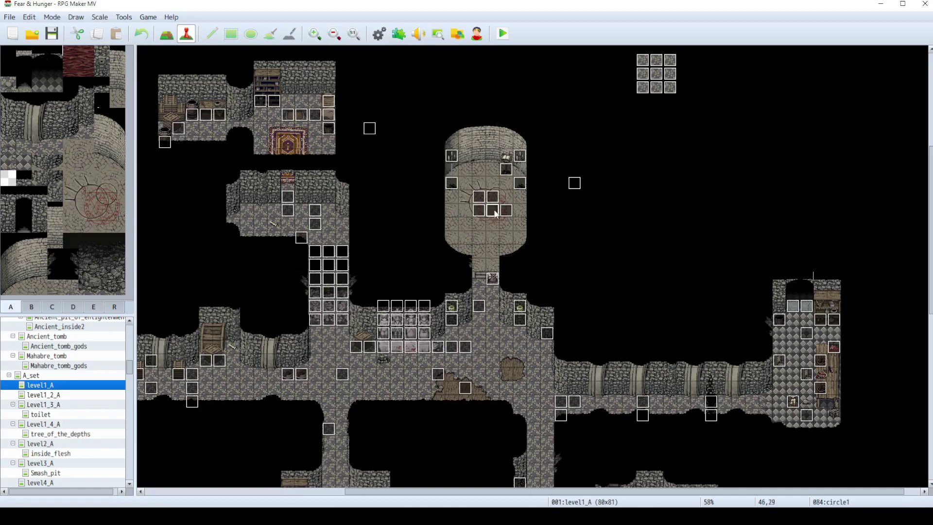
right_click(495, 214)
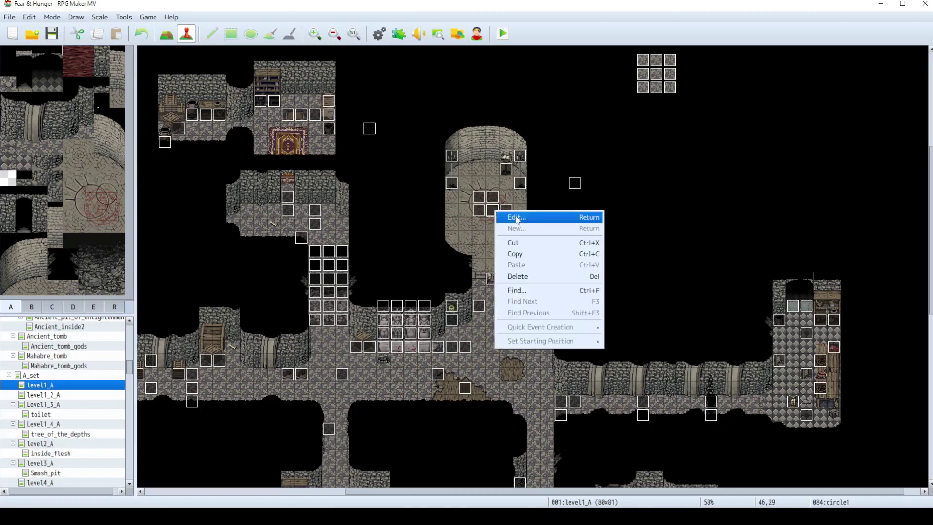
left_click(517, 218)
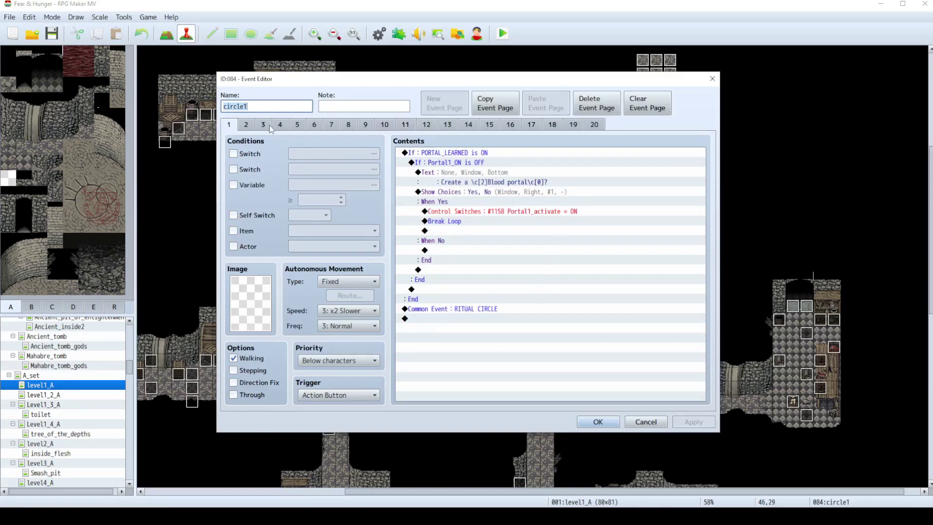
left_click(247, 125)
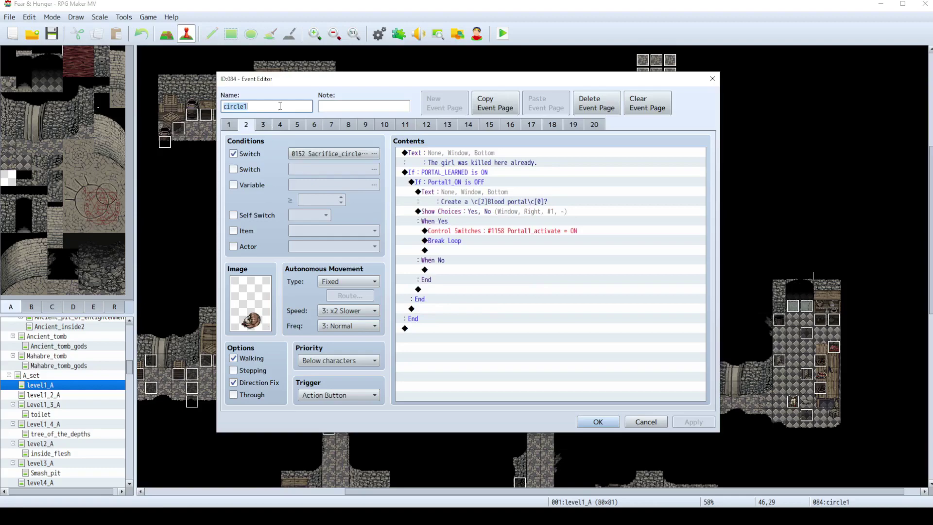
left_click(265, 125)
left_click(626, 422)
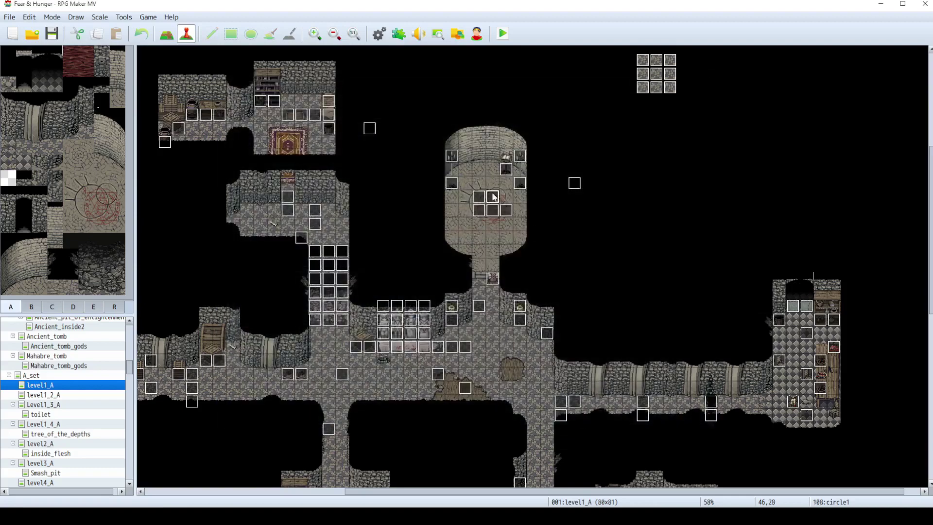
Reopen crow_controller and select its crow_random Random 1..10 command
double_click(507, 203)
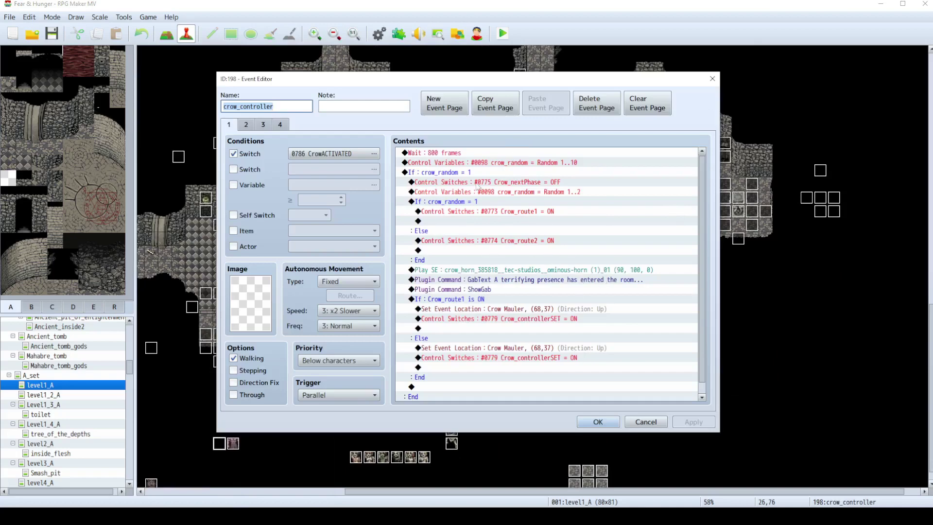
left_click(478, 165, "shift")
left_click(478, 165)
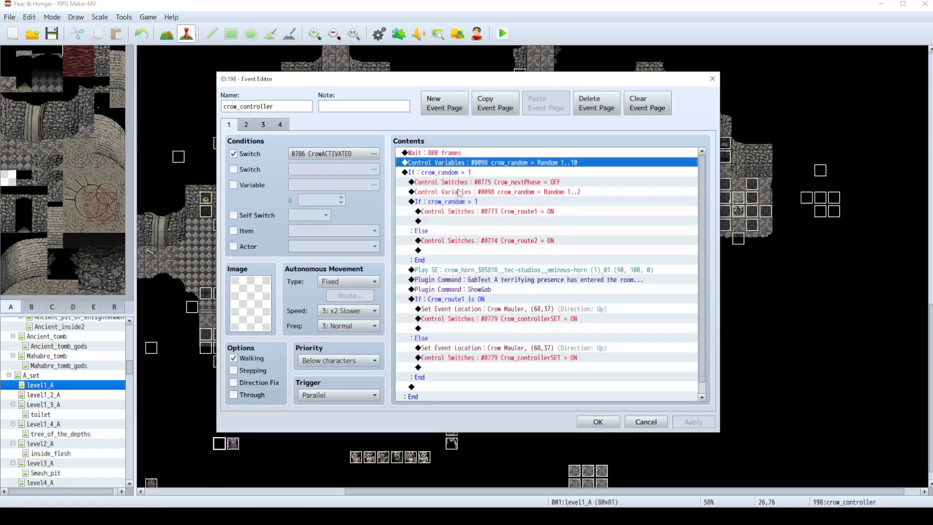
left_click(510, 227, "shift")
left_click(556, 267)
left_click(437, 174, "shift")
left_click(465, 162)
Review the If crow_random = 1 block, Crow_nextPhase off, Random 1..2 and Crow_route1 on commands
left_click(446, 173)
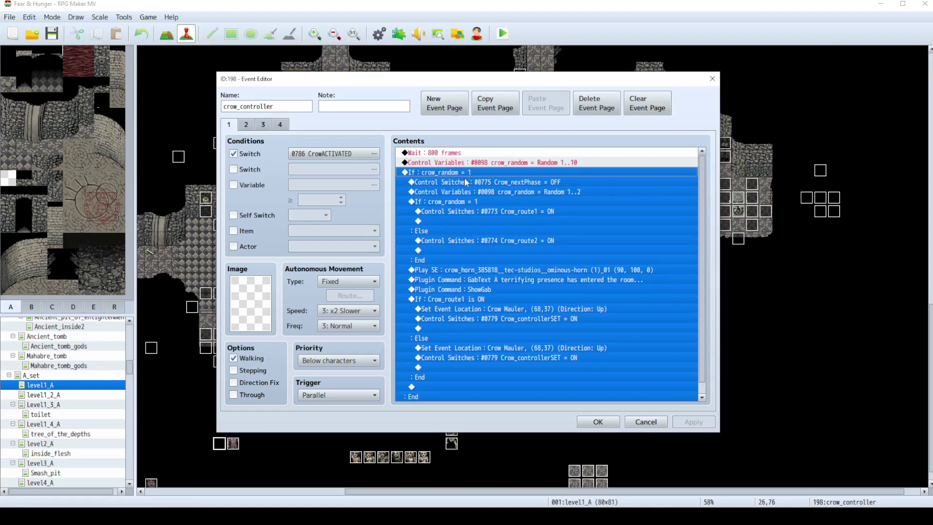
left_click(465, 182)
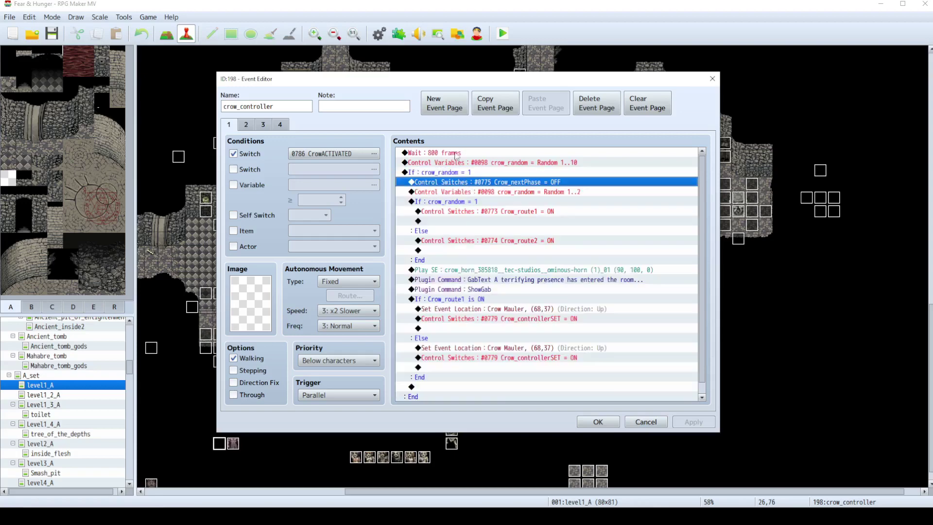
left_click(541, 193)
left_click(492, 184)
left_click(479, 196)
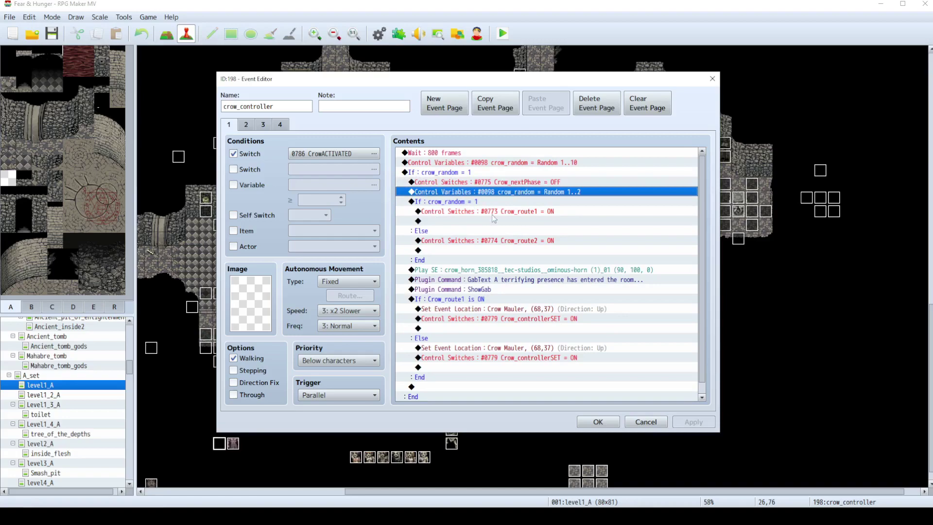
left_click(492, 214)
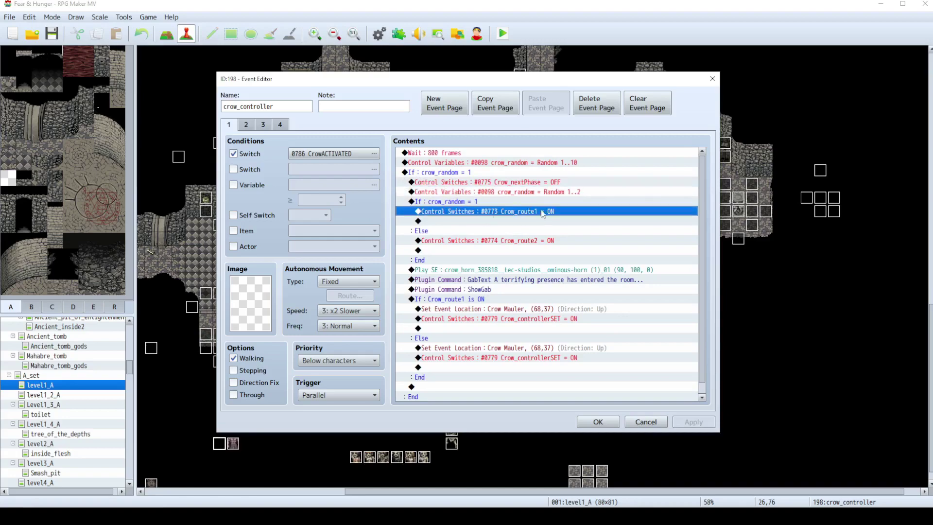
Close the crow_controller event without saving and open the Database from Tools
left_click(651, 421)
scroll(374, 187, "up", 5)
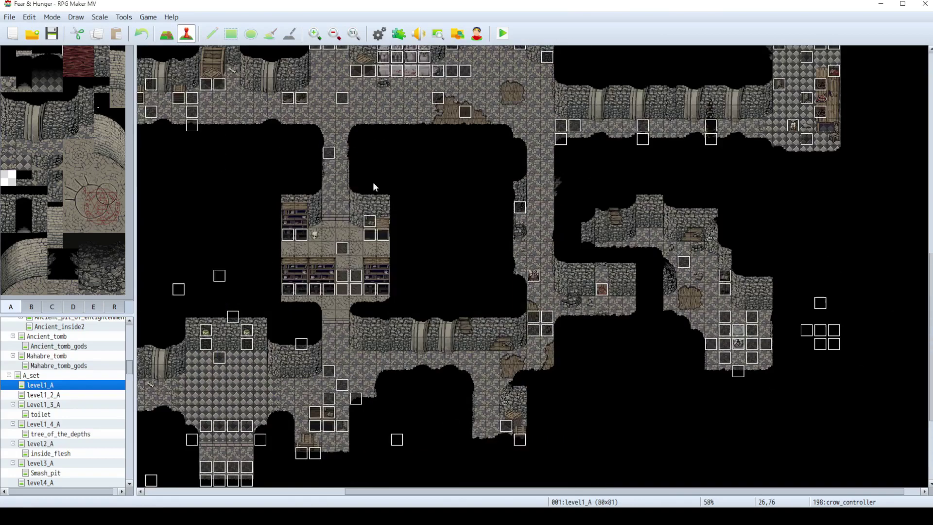
left_click(124, 17)
scroll(163, 77, "up", 5)
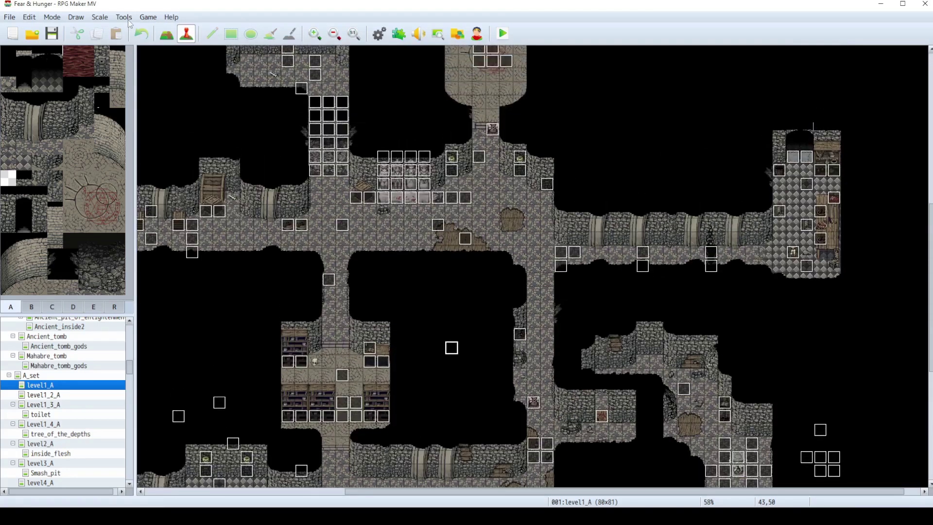
left_click(127, 18)
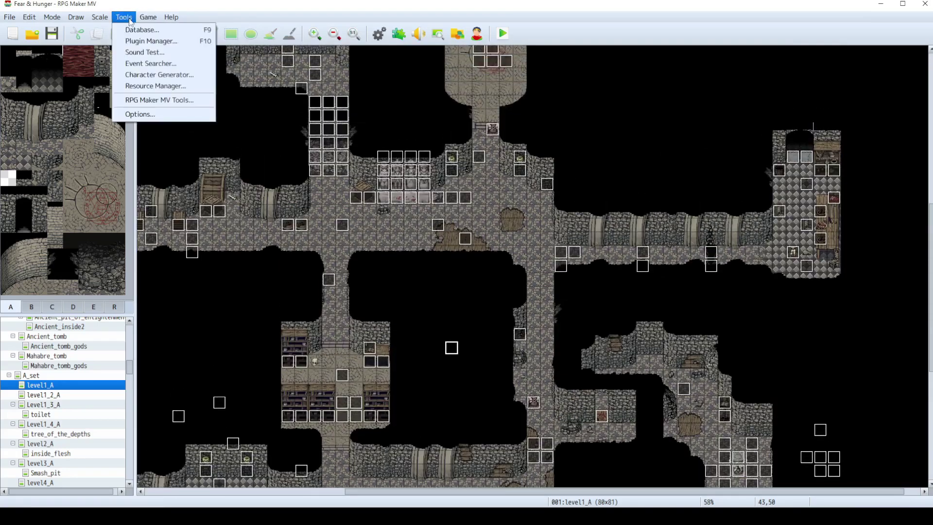
left_click(139, 30)
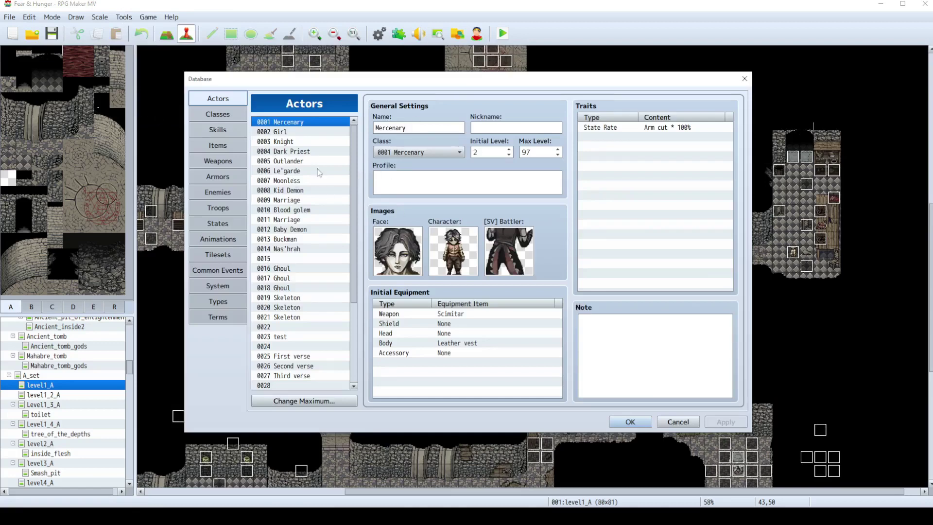
Browse the Dark Priest, Blood golem and Knight actors, then the Outlander and Ghoul classes
scroll(318, 172, "down", 2)
scroll(299, 228, "up", 2)
left_click(305, 151)
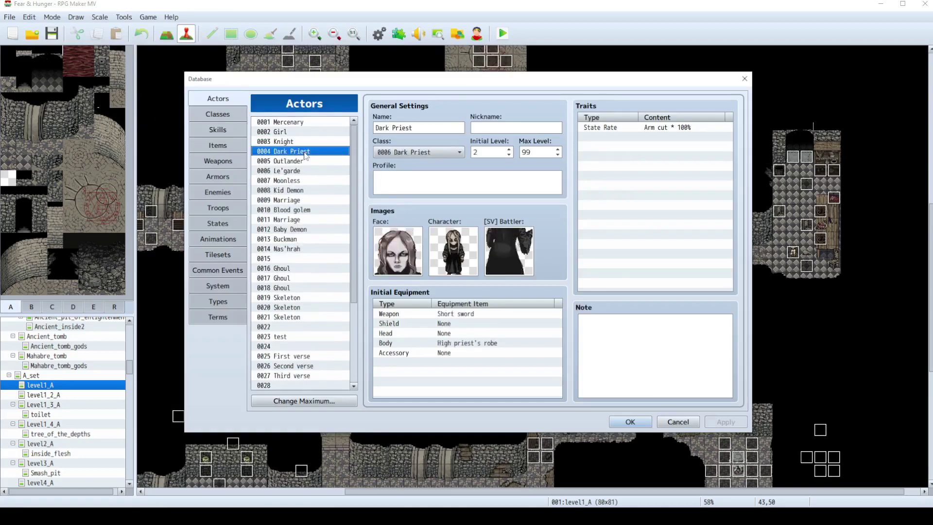
left_click(289, 209)
left_click(278, 141)
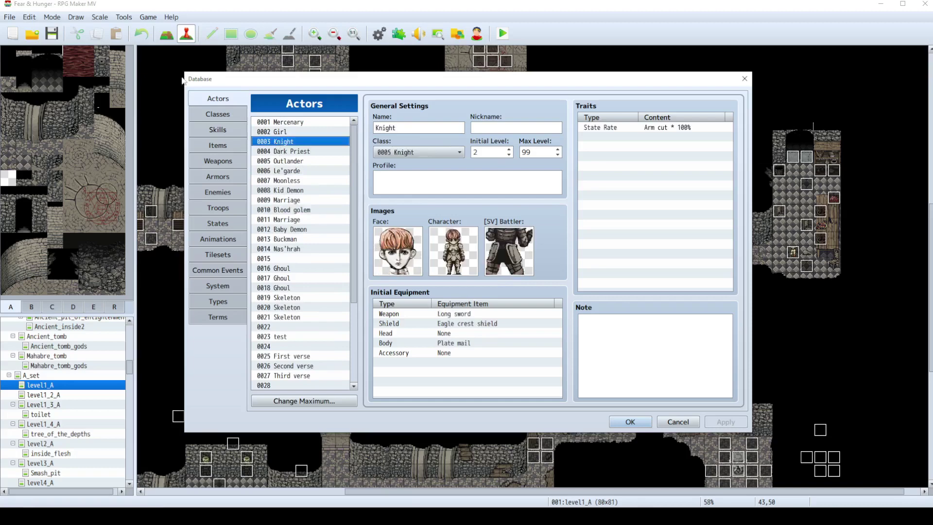
left_click(219, 115)
left_click(304, 180)
left_click(305, 131)
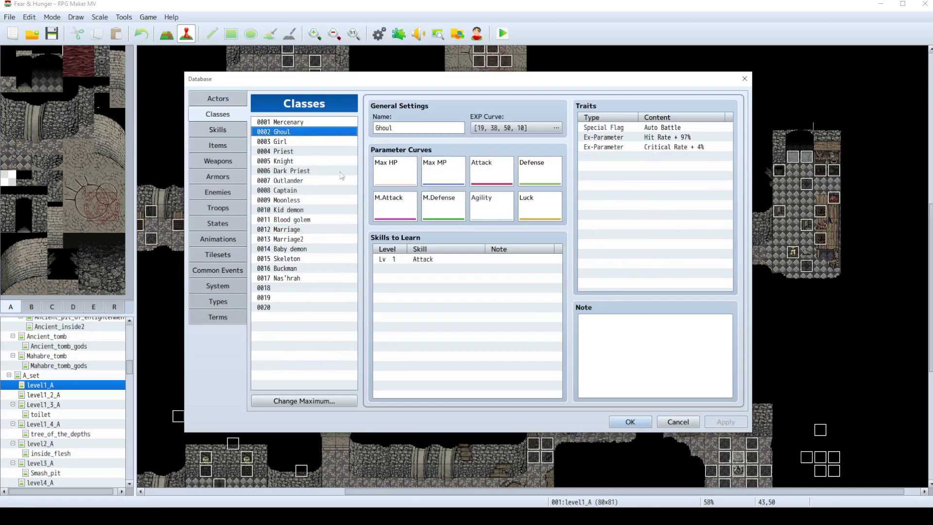
Check the Dark Priest class, then browse skills to Insect armor and read skill 0134's full name
left_click(306, 170)
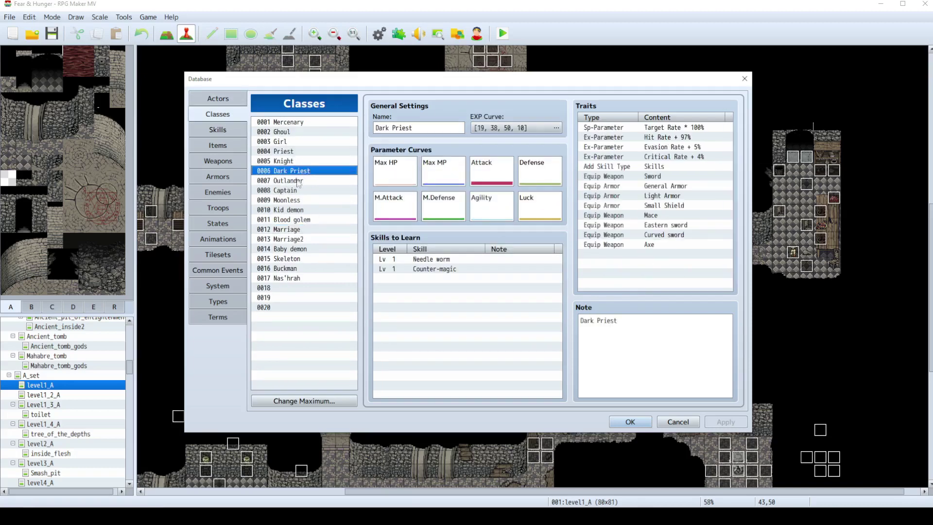
left_click(222, 131)
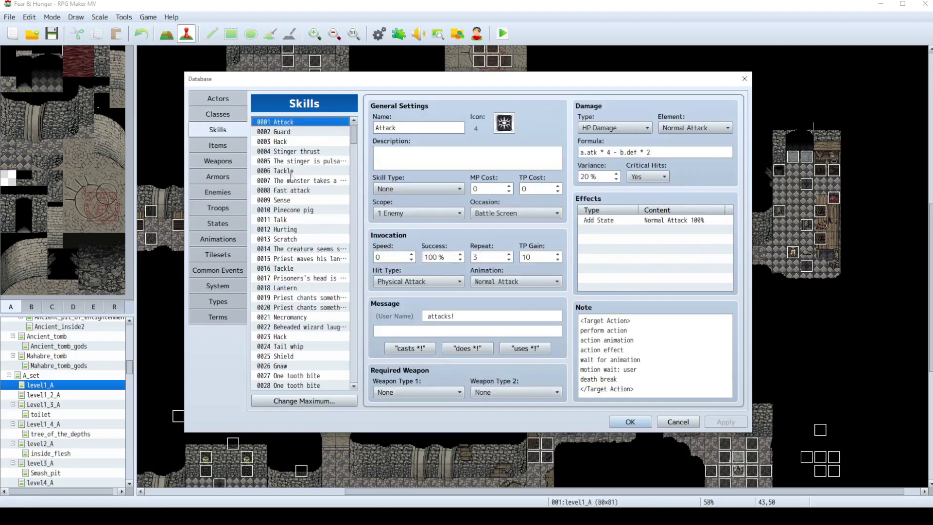
left_click_drag(358, 141, 362, 244)
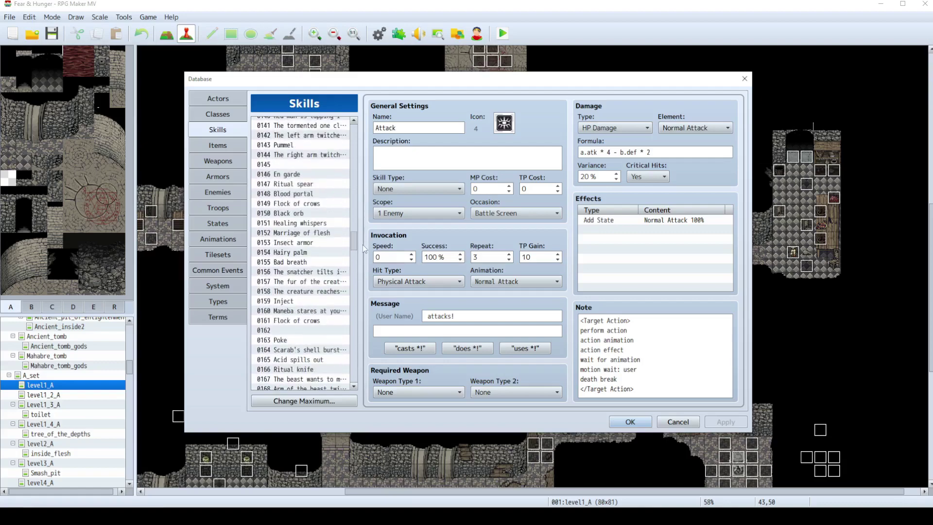
left_click(313, 243)
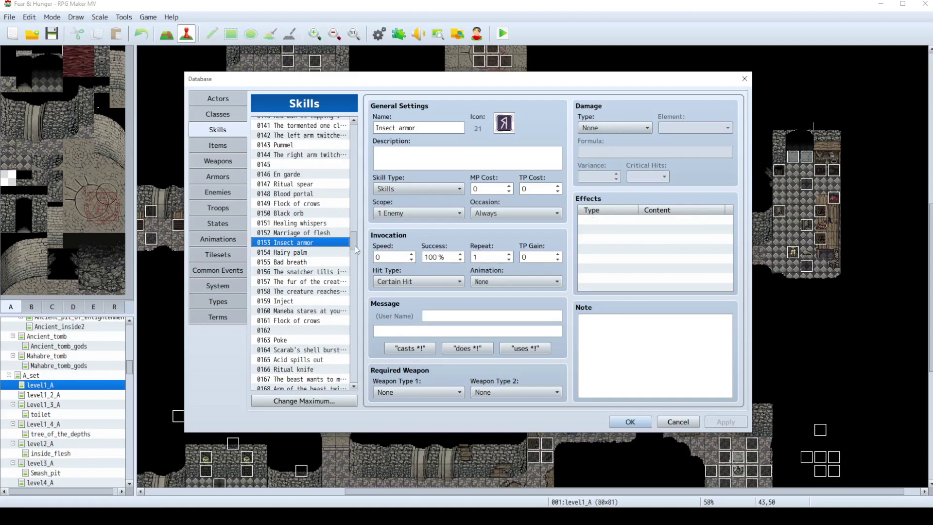
left_click_drag(354, 246, 357, 236)
left_click(314, 226)
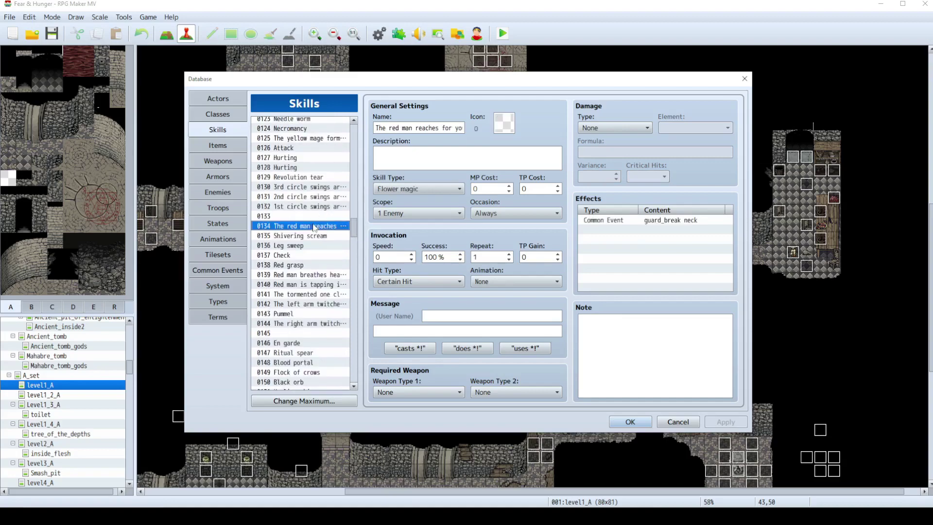
left_click(428, 129)
key("End")
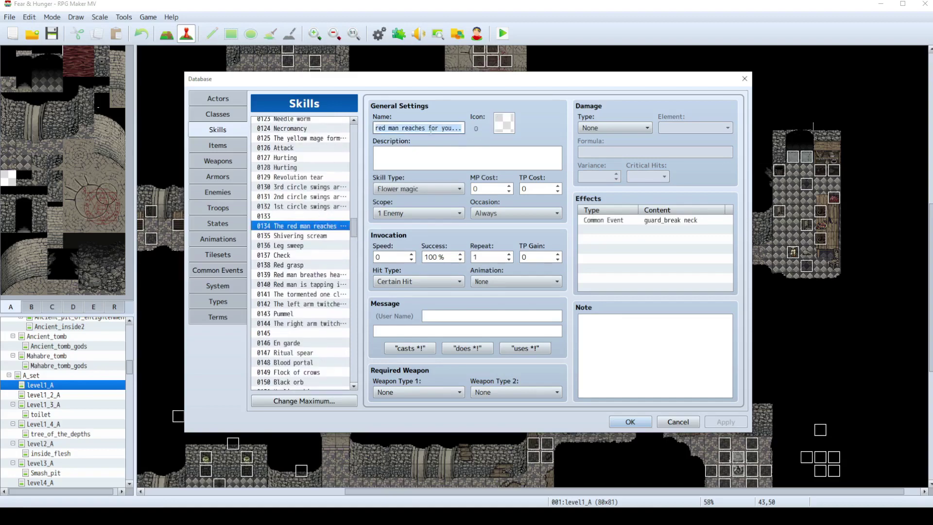
left_click(287, 225)
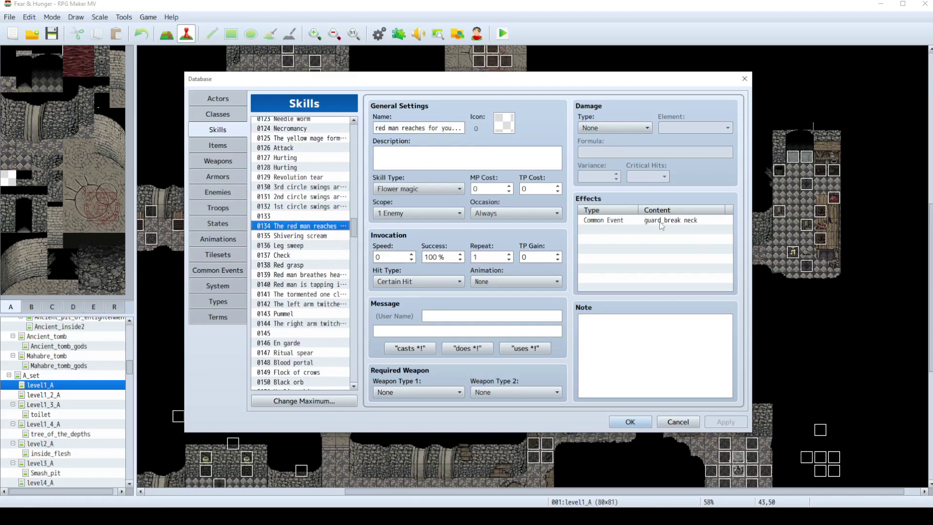
Compare the 0127 and 0128 Hurting skills' effects and notes, then show the Enemies tab
key("Up")
key("Up")
key("Up")
key("Up")
key("Up")
key("Up")
key("Up")
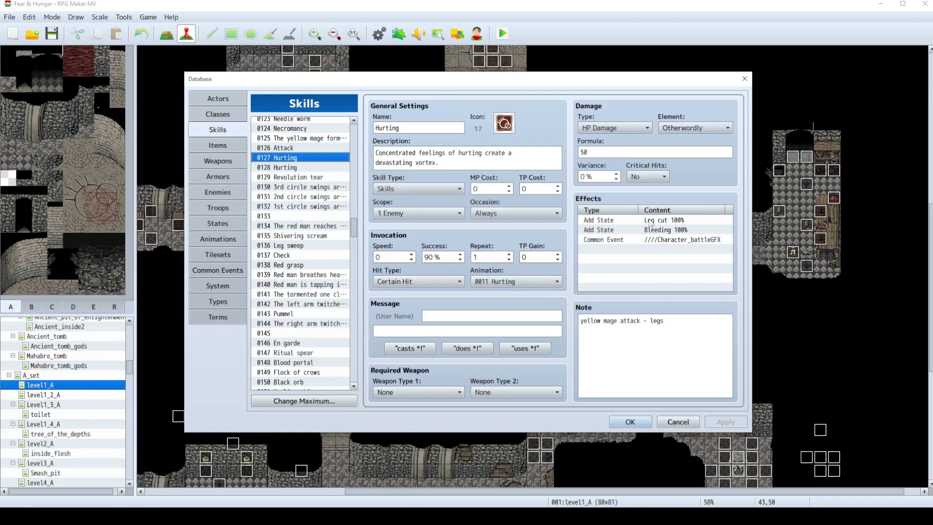
left_click(663, 325)
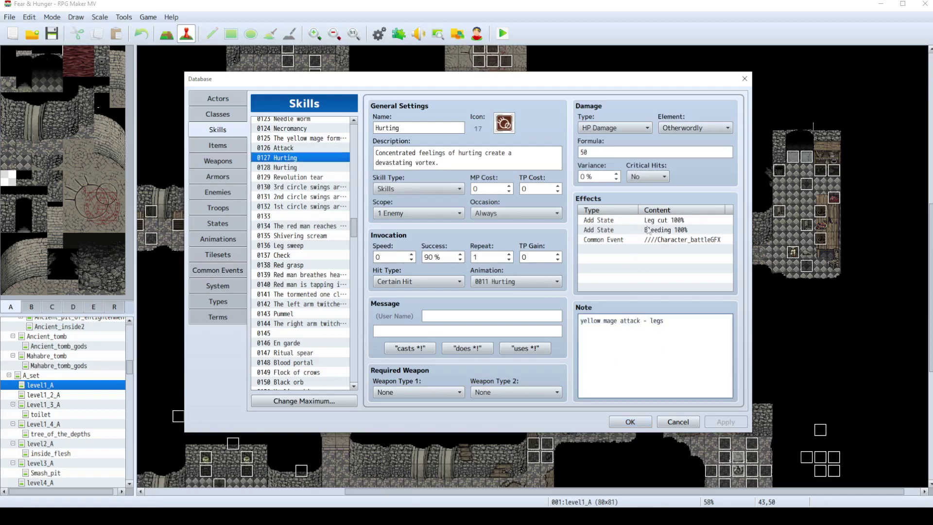
key("Down")
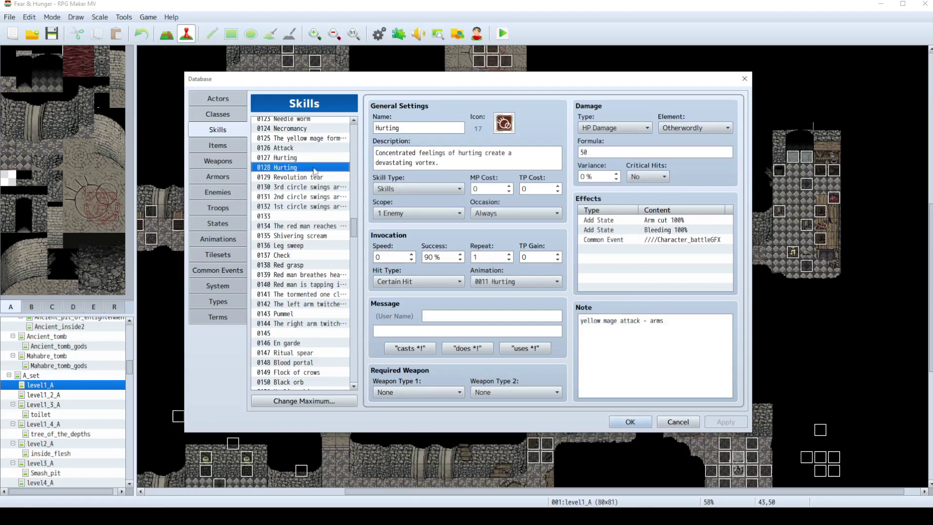
left_click(300, 159)
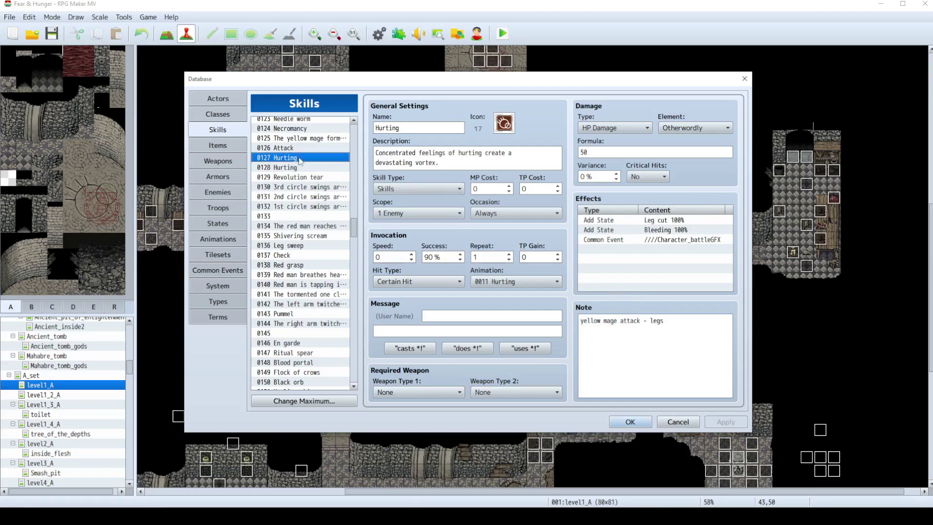
left_click(294, 168)
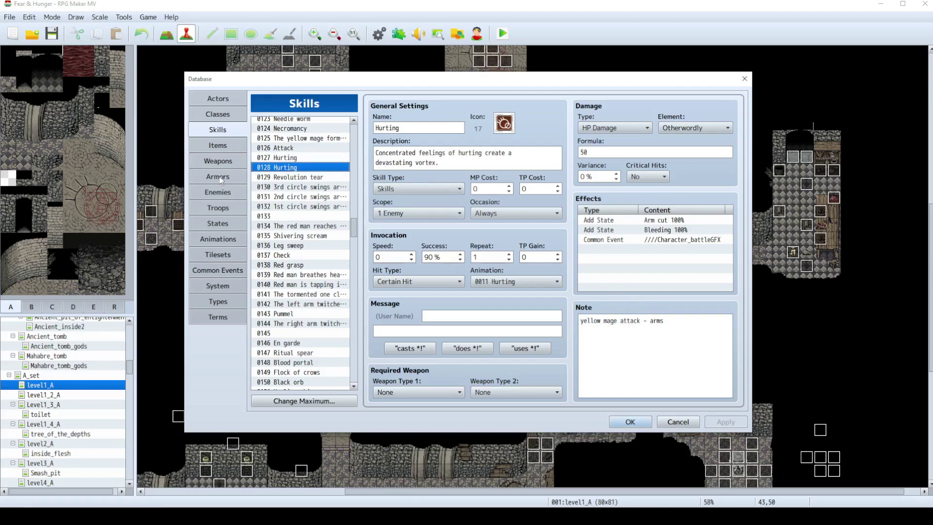
left_click(225, 190)
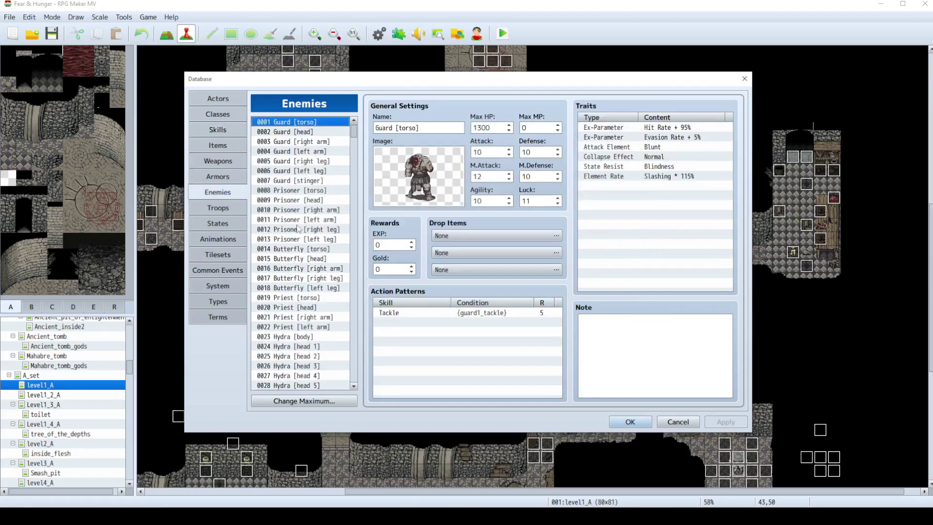
Browse enemies from Prisoner [right leg] and the Butterfly parts down to Yellow mage [left arm]
left_click(299, 229)
scroll(298, 248, "down", 1)
left_click(291, 219)
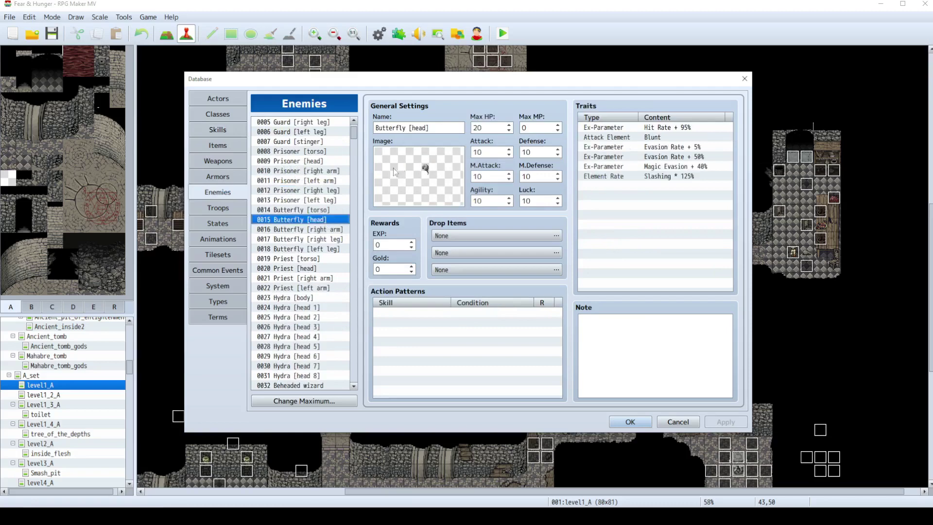
left_click(298, 210)
key("Down")
key("Down")
key("Down")
key("Down")
key("Down")
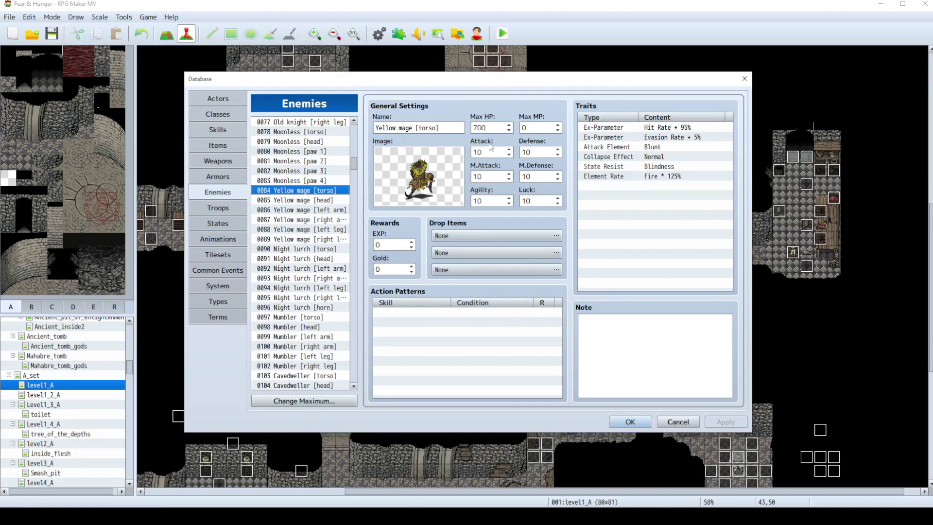
left_click(306, 199)
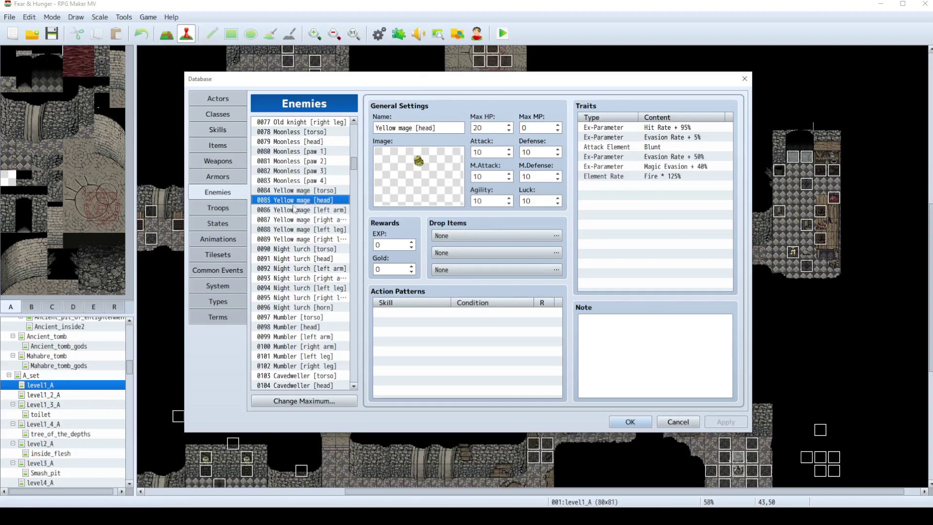
left_click(295, 210)
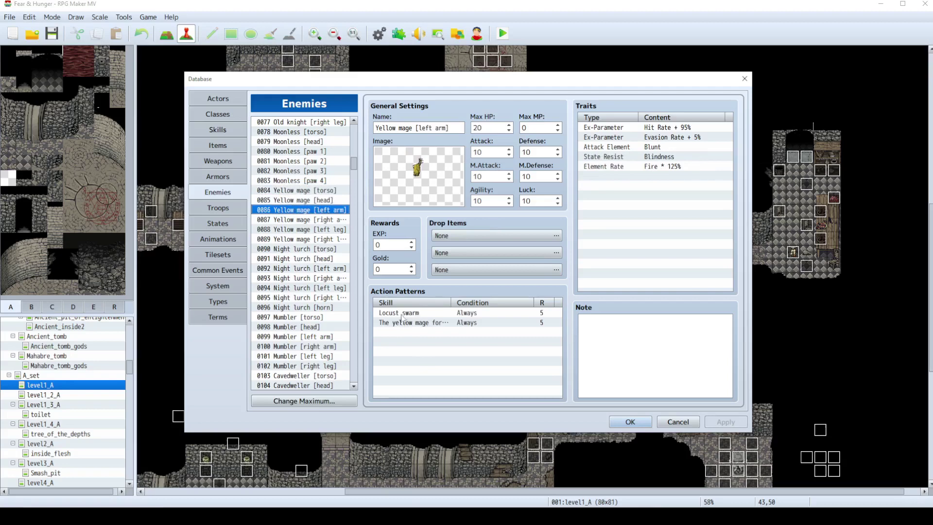
Inspect Yellow mage [left arm]'s Locust swarm action unchanged, then return to the Skills list
right_click(401, 315)
left_click(413, 321)
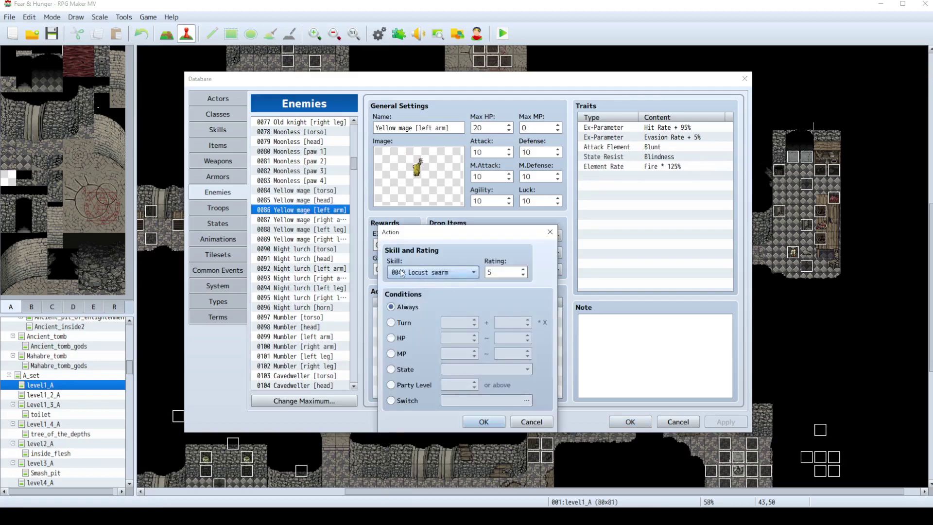
left_click(531, 421)
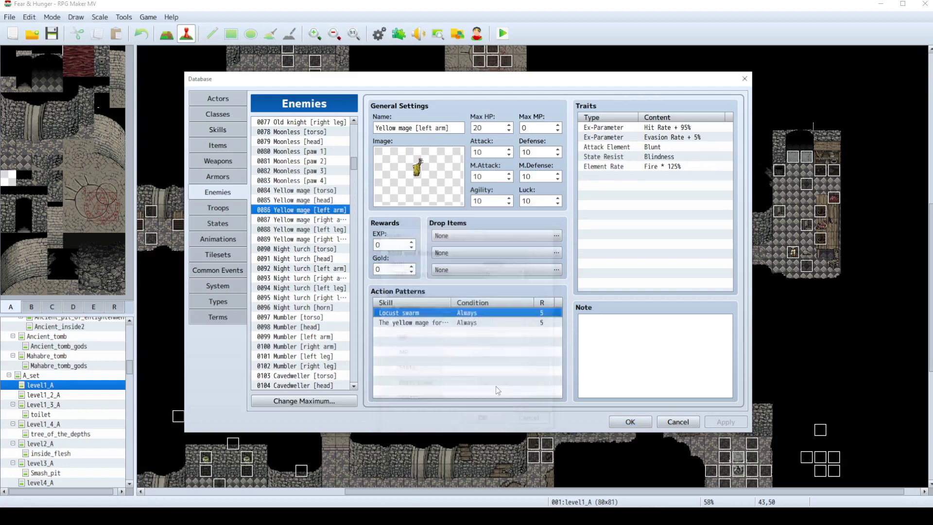
left_click(217, 130)
left_click_drag(355, 233, 359, 167)
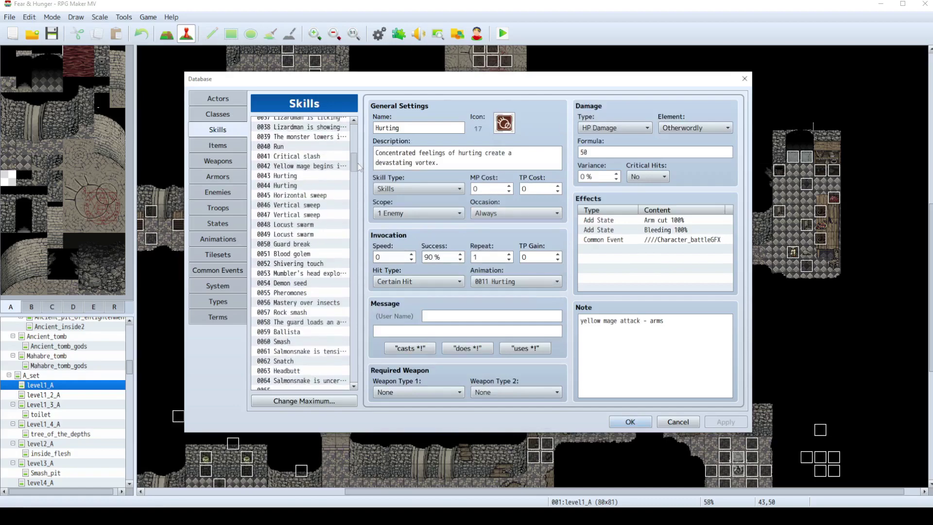
Select skills 0048 and 0049 Locust swarm and highlight 0049's Add State Confused 80% effect
left_click(289, 223)
left_click(296, 234)
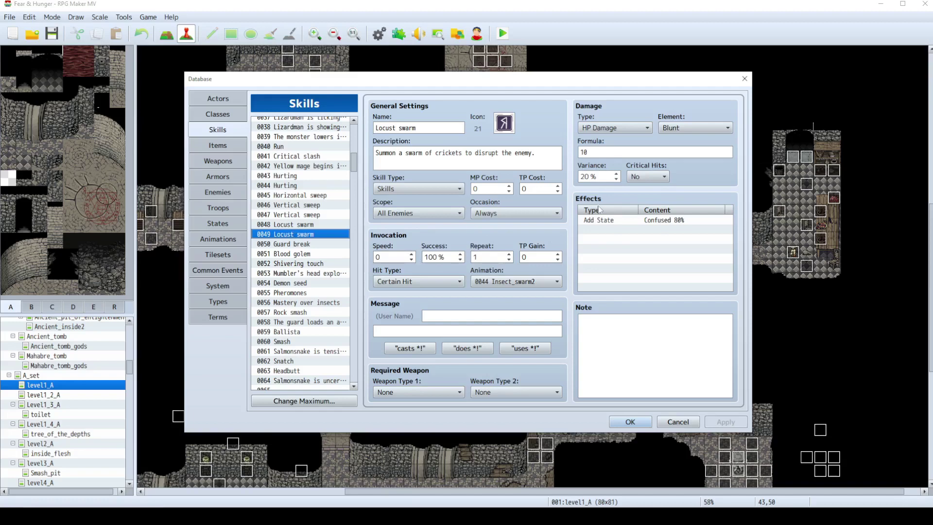
left_click(662, 222)
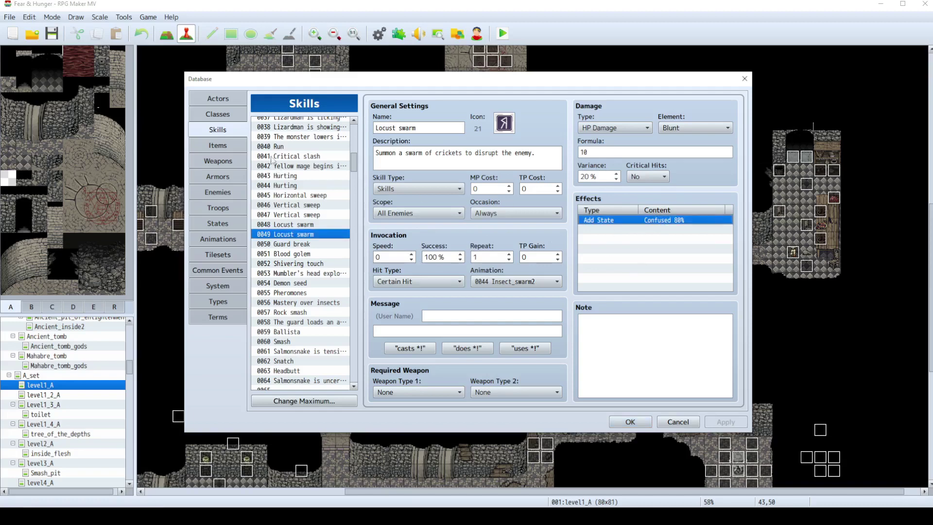
Browse items from Murky vial to Egg, then select Meatpie and its Food large and common event effects
left_click(217, 145)
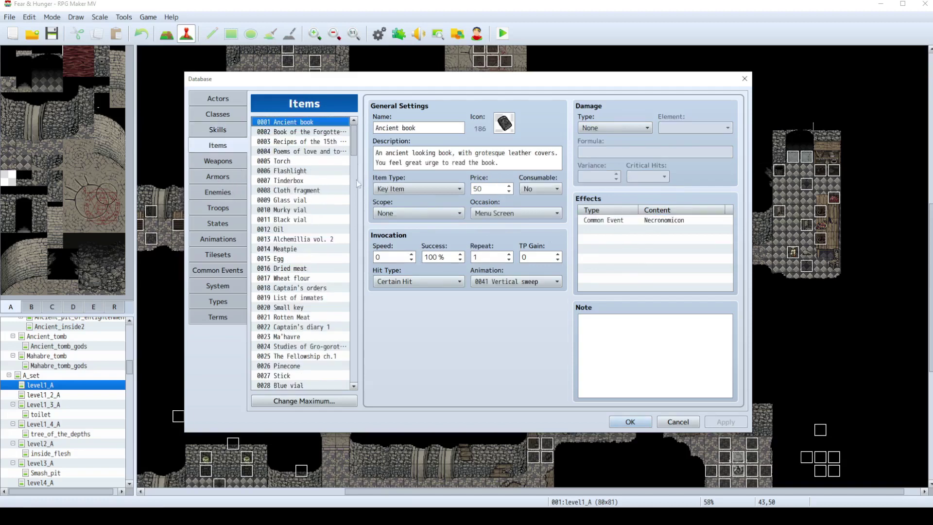
left_click(301, 210)
left_click(325, 170)
left_click(315, 132)
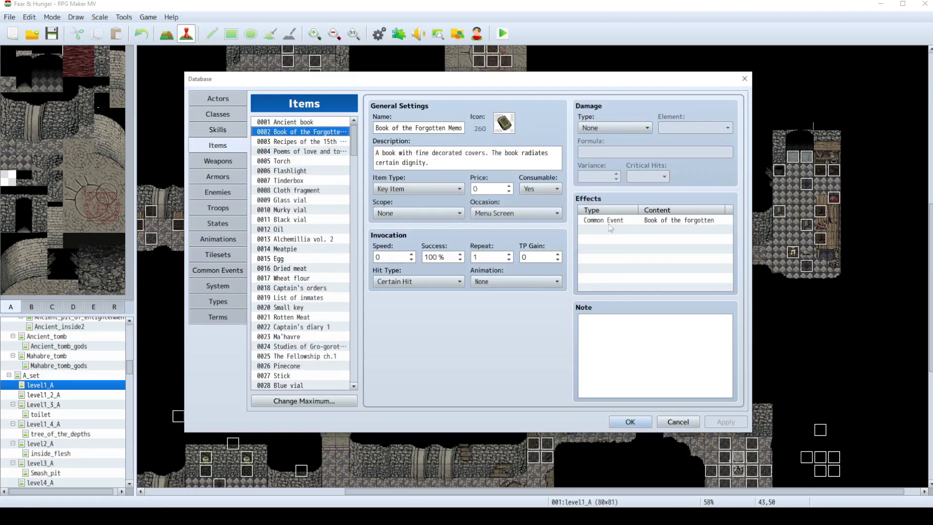
left_click(332, 240)
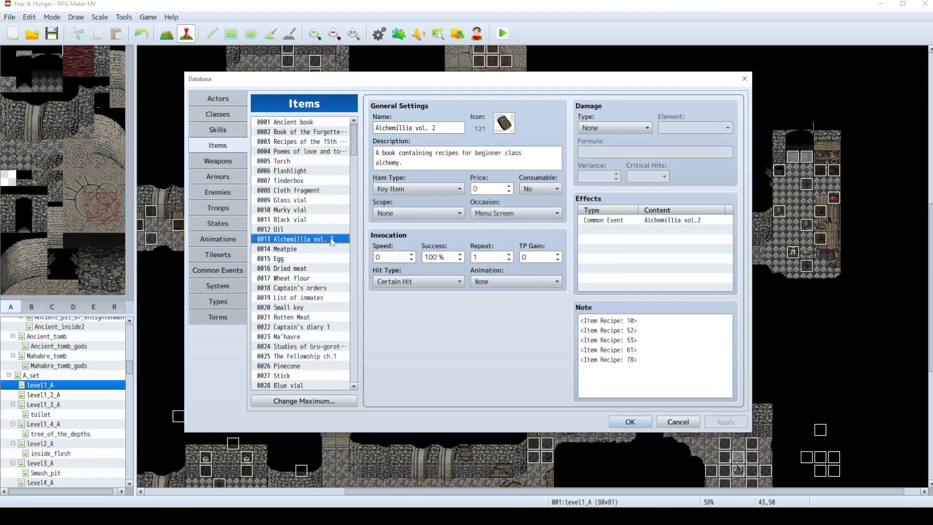
left_click(297, 259)
scroll(304, 243, "down", 1)
left_click(310, 210)
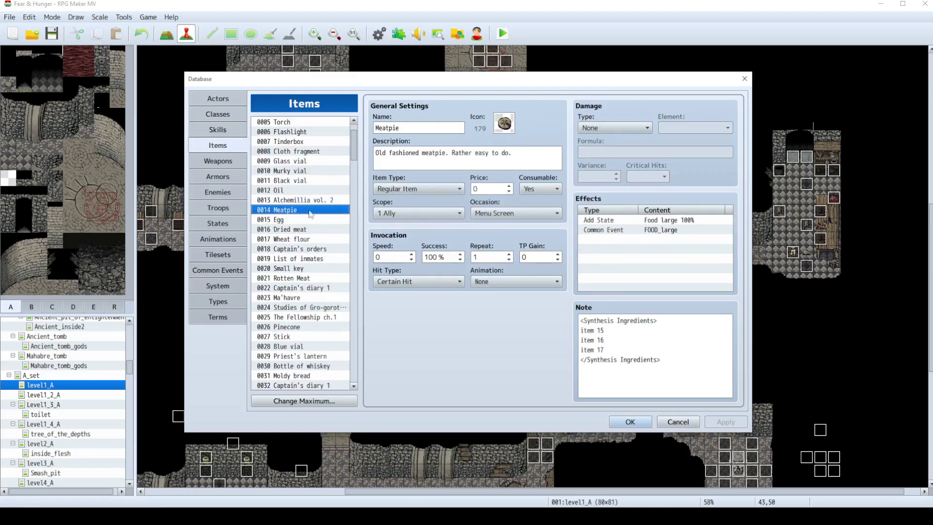
left_click(667, 222)
left_click(661, 230)
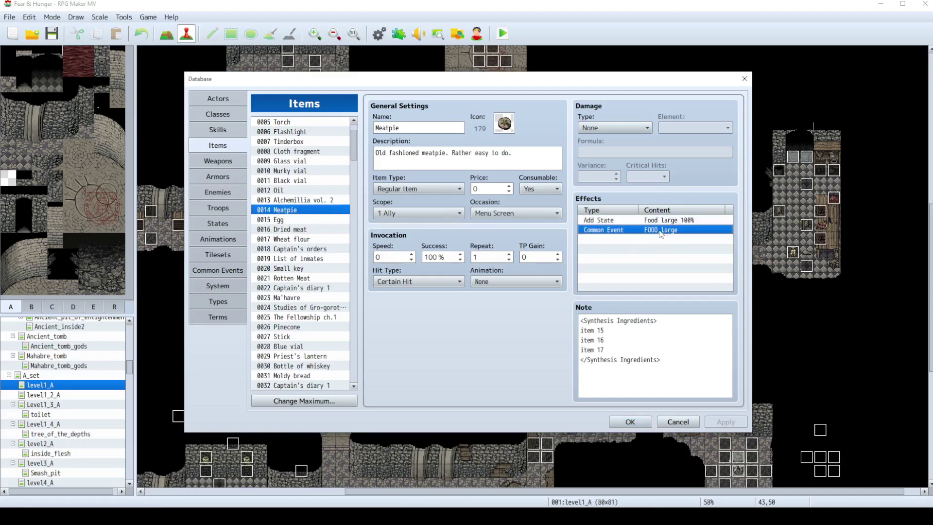
Confirm Meatpie's common event effect calls 0033 FOOD_large, then show the Common Events list
left_click(229, 270)
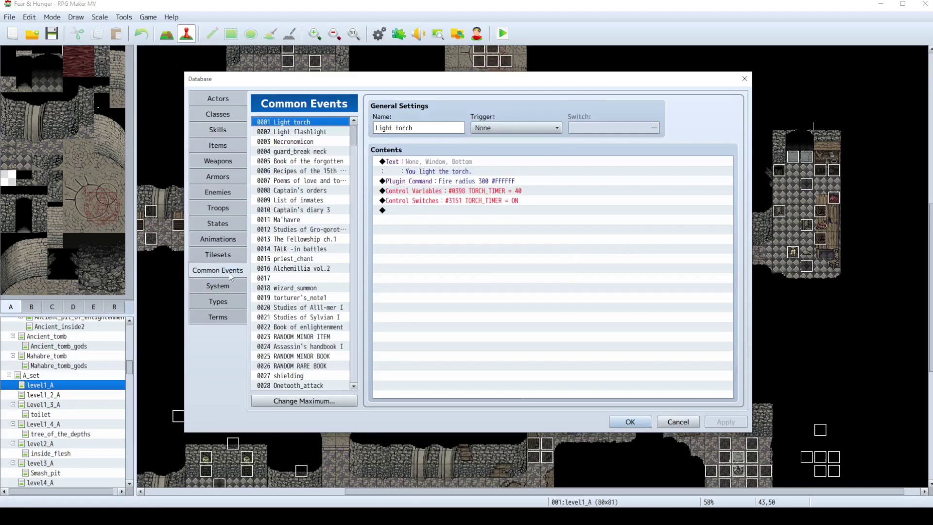
scroll(299, 210, "down", 3)
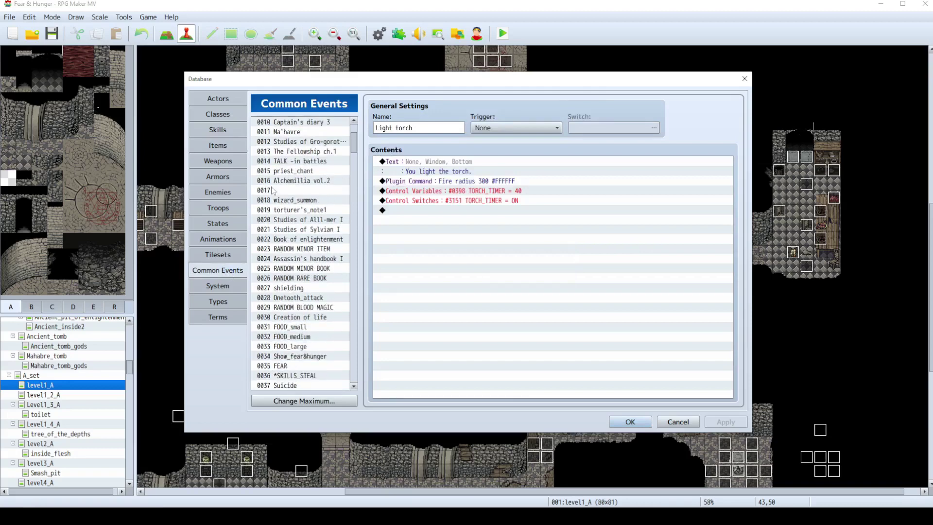
left_click(223, 146)
left_click(651, 230)
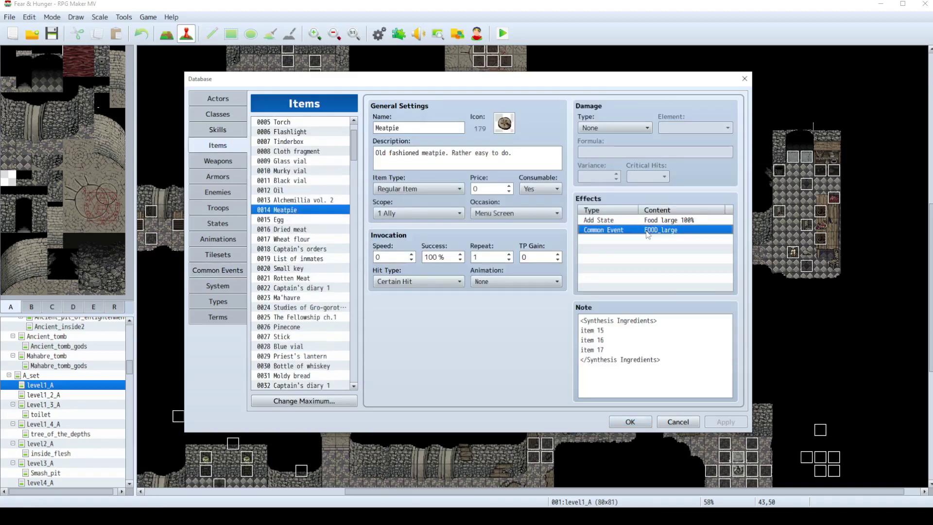
right_click(648, 231)
left_click(666, 238)
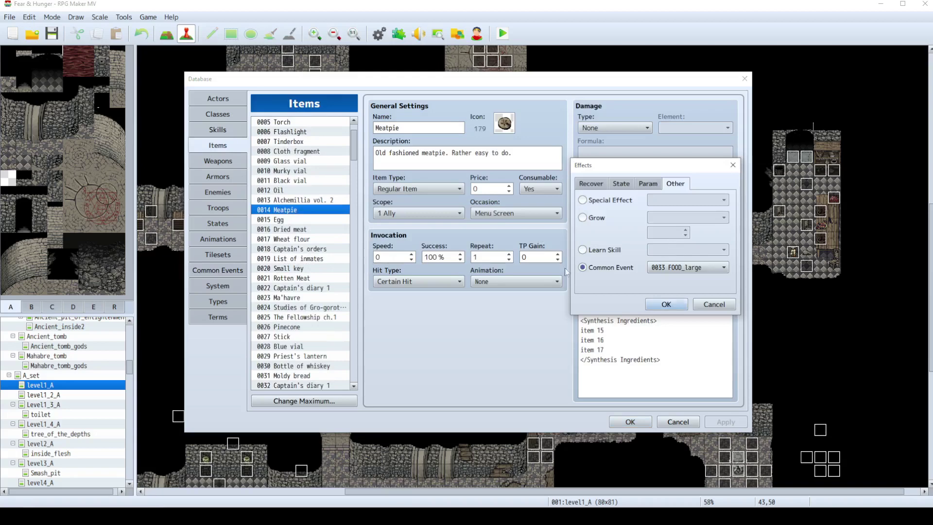
left_click(714, 304)
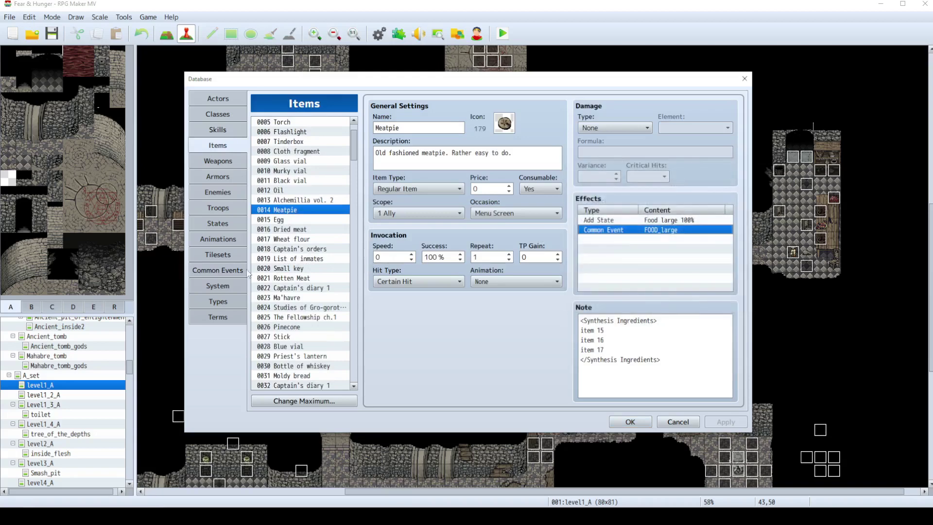
left_click(218, 267)
Read through the 0033 FOOD_large common event, then switch to Weapons showing the Short sword
scroll(322, 249, "down", 6)
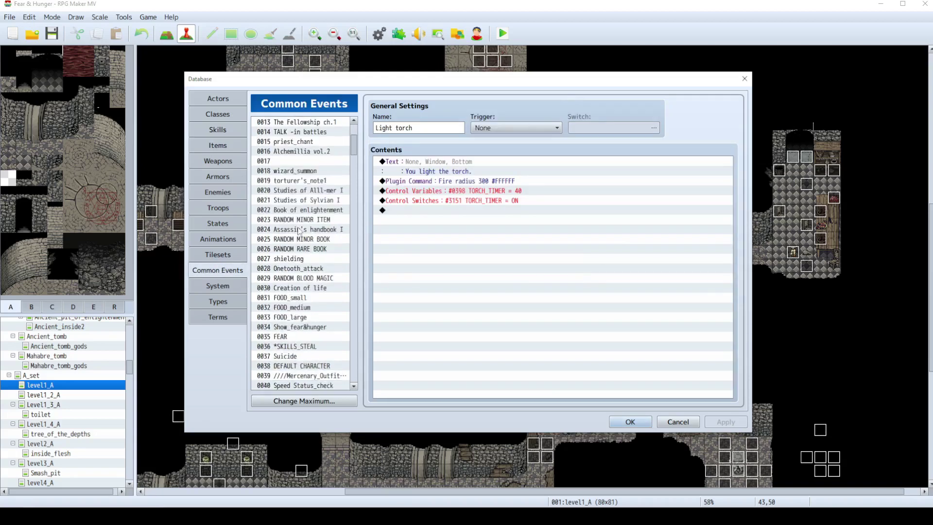
left_click(290, 268)
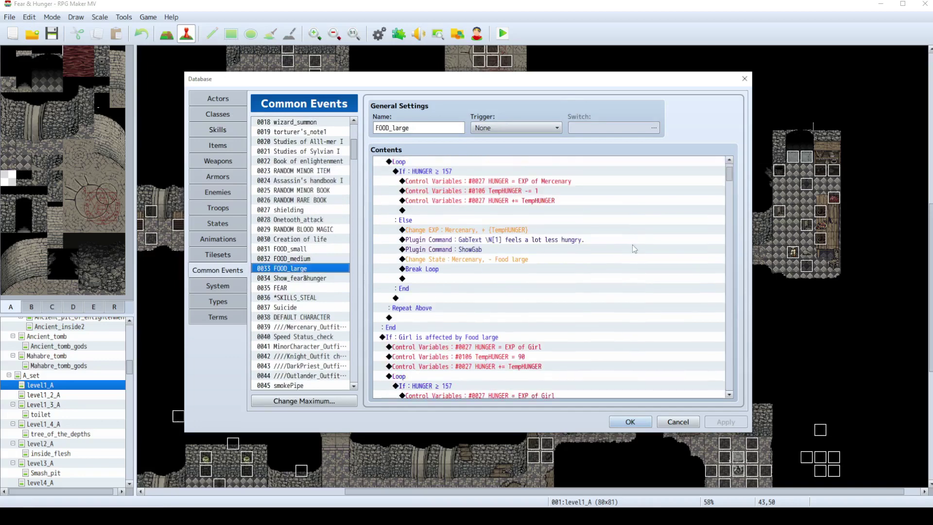
scroll(320, 248, "down", 6)
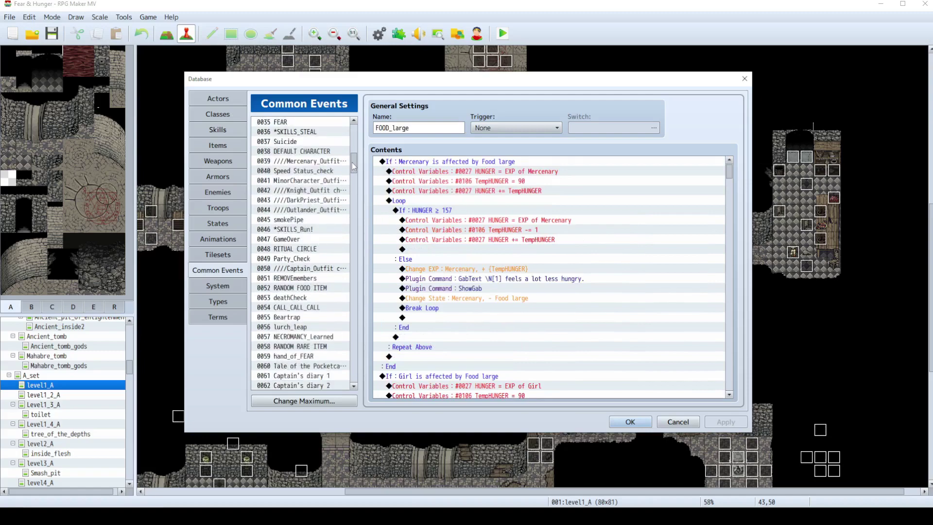
left_click_drag(352, 162, 352, 357)
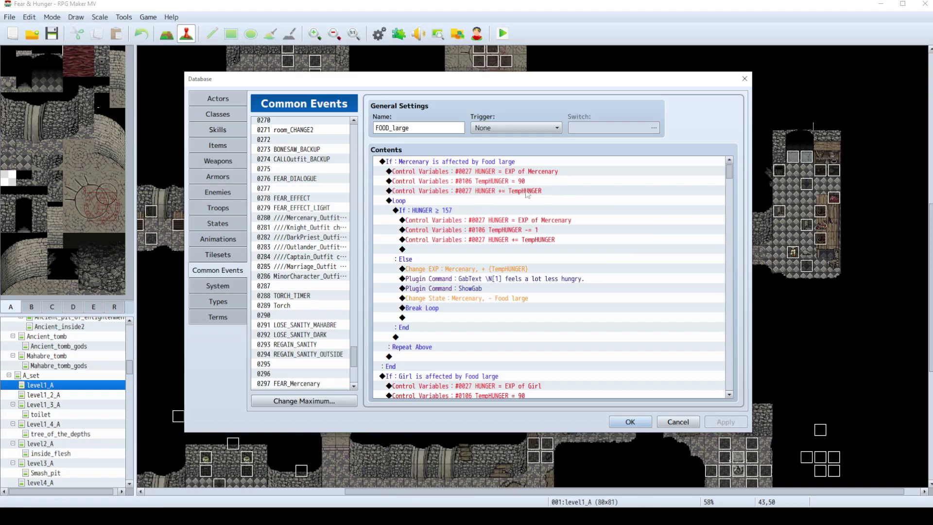
scroll(507, 255, "down", 3)
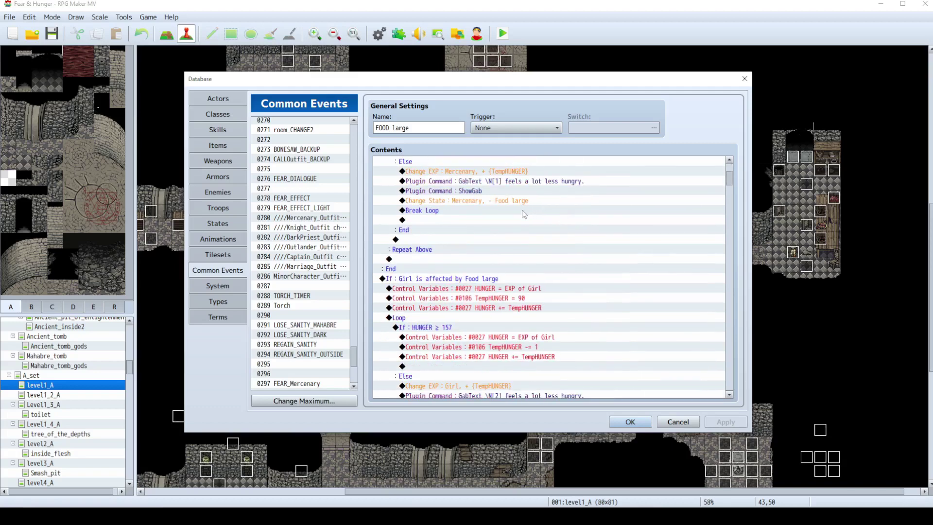
left_click(218, 161)
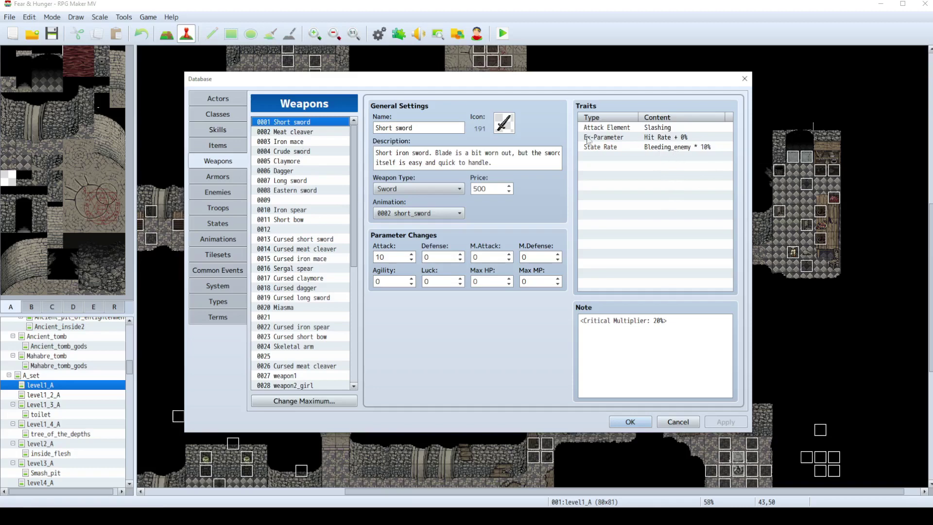
Inspect Meat cleaver, Iron mace, Crude sword, Claymore, Dagger, Long sword, Eastern sword and Short bow
left_click(305, 132)
left_click(306, 143)
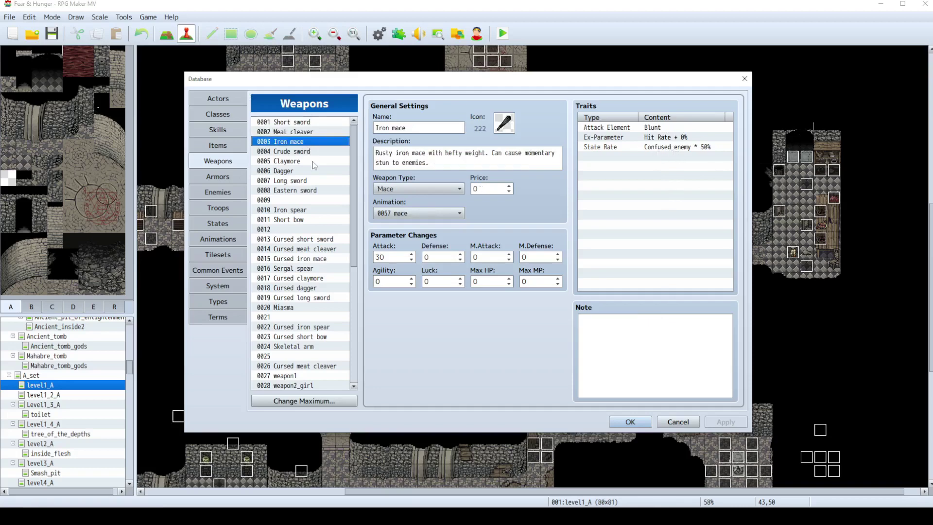
left_click(311, 151)
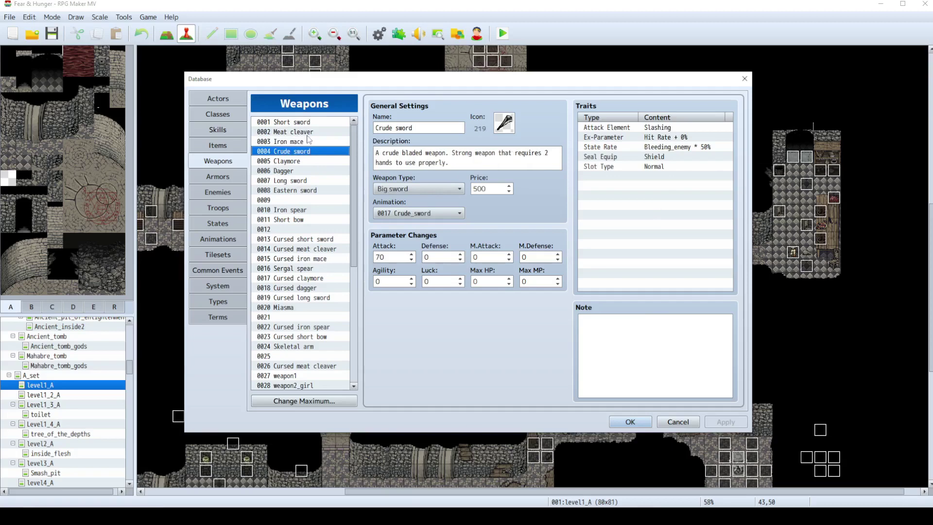
left_click(312, 162)
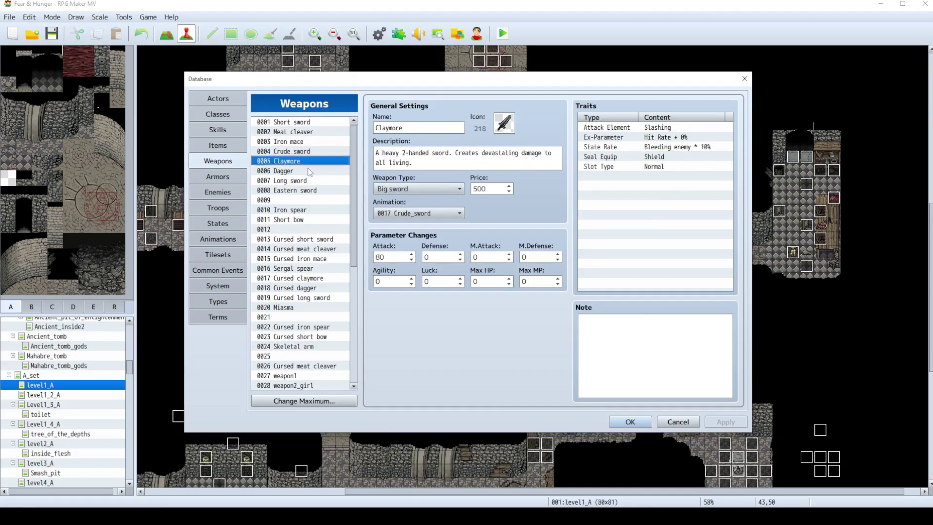
left_click(309, 172)
left_click(311, 180)
left_click(311, 191)
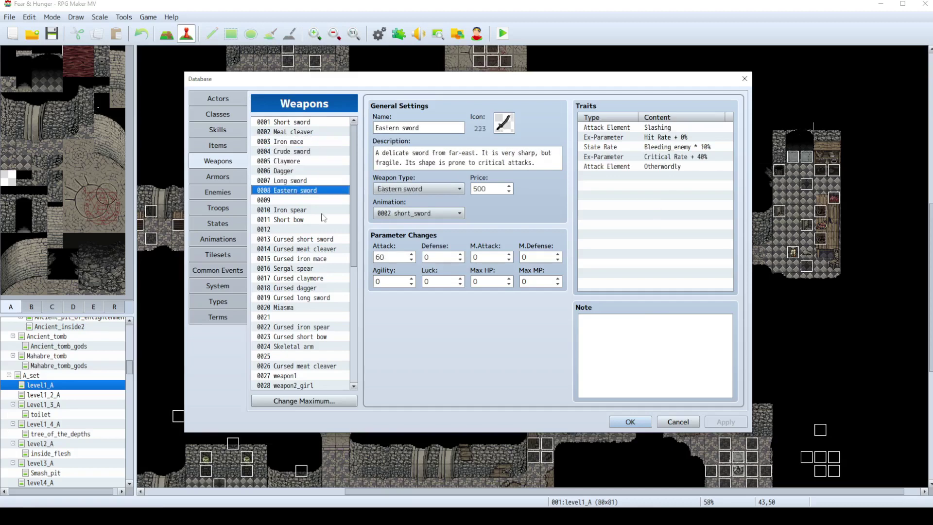
left_click(322, 219)
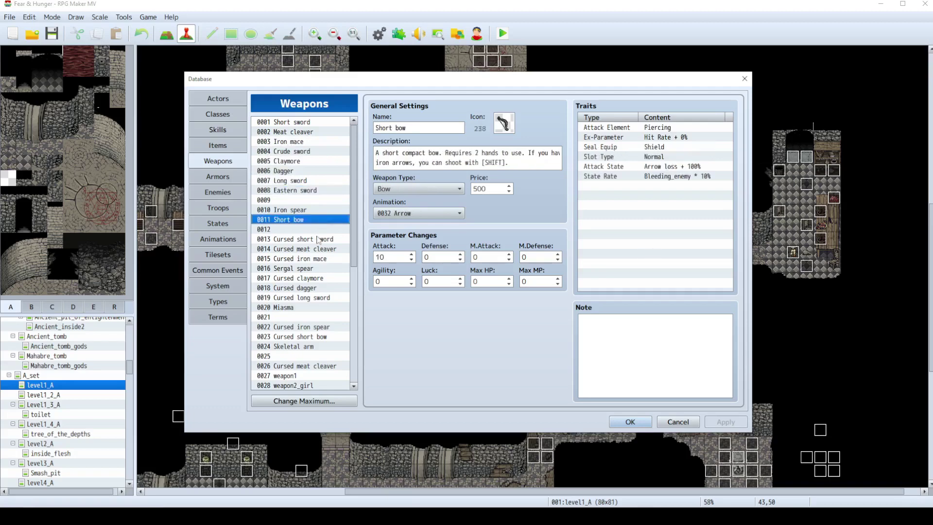
Check the cursed weapons and Sergal spear, revisit the Long sword, then bring up Armors
left_click(319, 240)
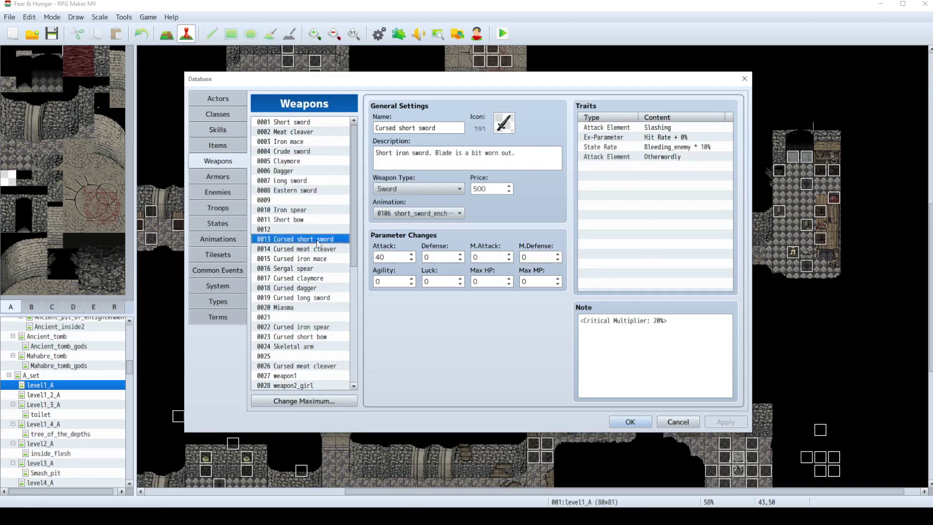
left_click(317, 250)
left_click(316, 259)
left_click(316, 268)
left_click(311, 287)
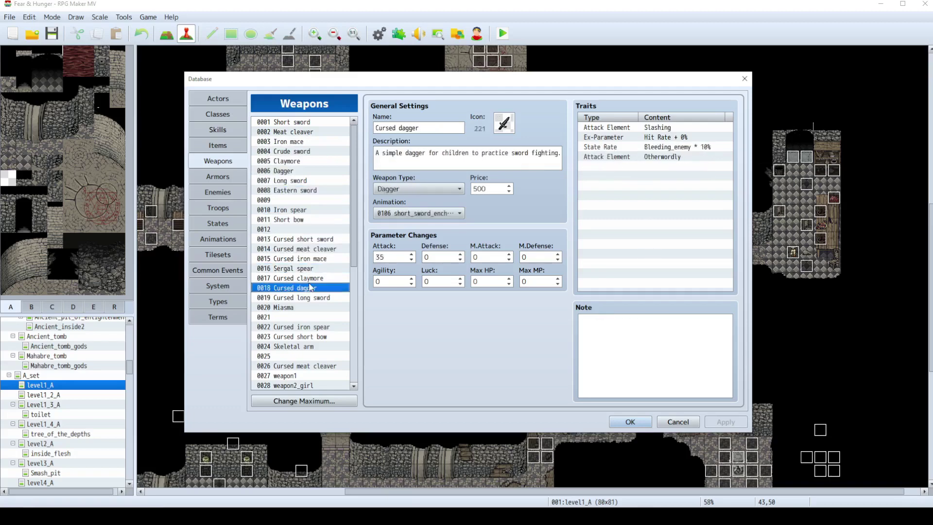
left_click(317, 330)
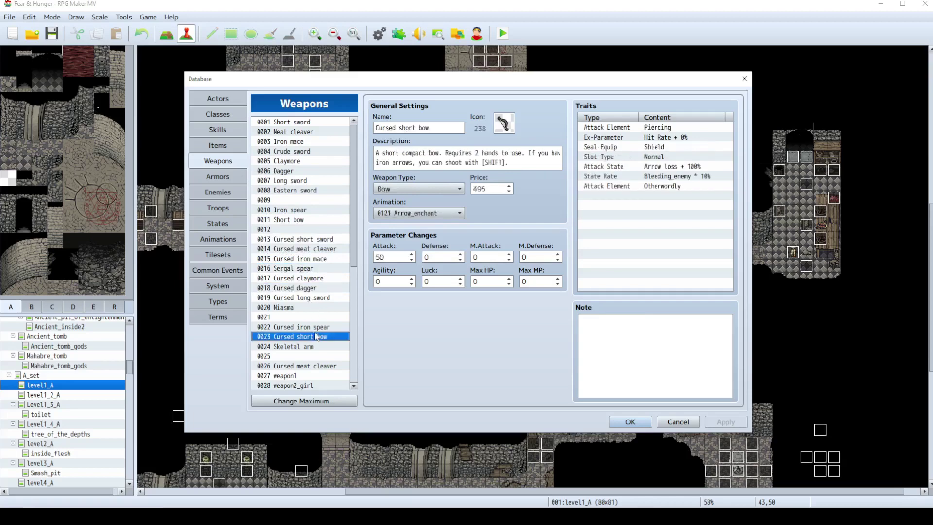
left_click(262, 180)
left_click(206, 176)
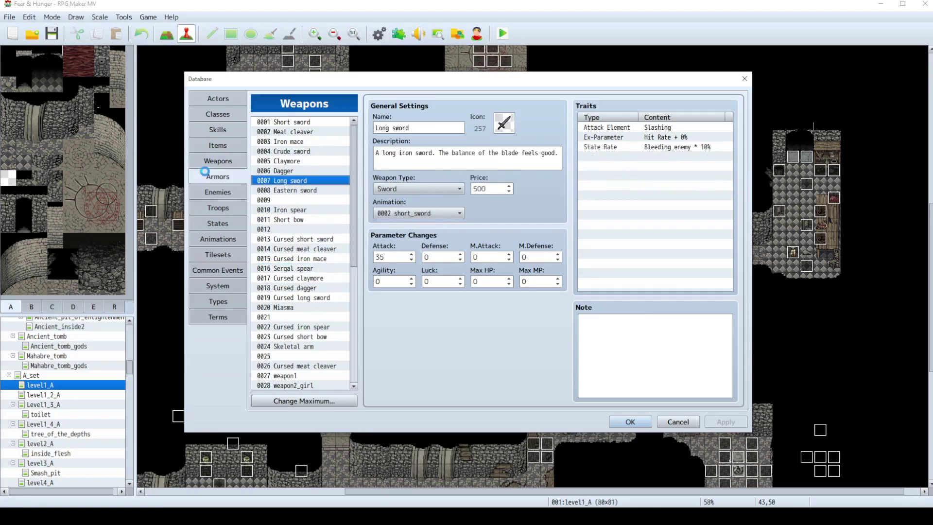
Select the Guard outfit armor to see its Defense 5 and Synthesis Ingredients note
left_click(298, 170)
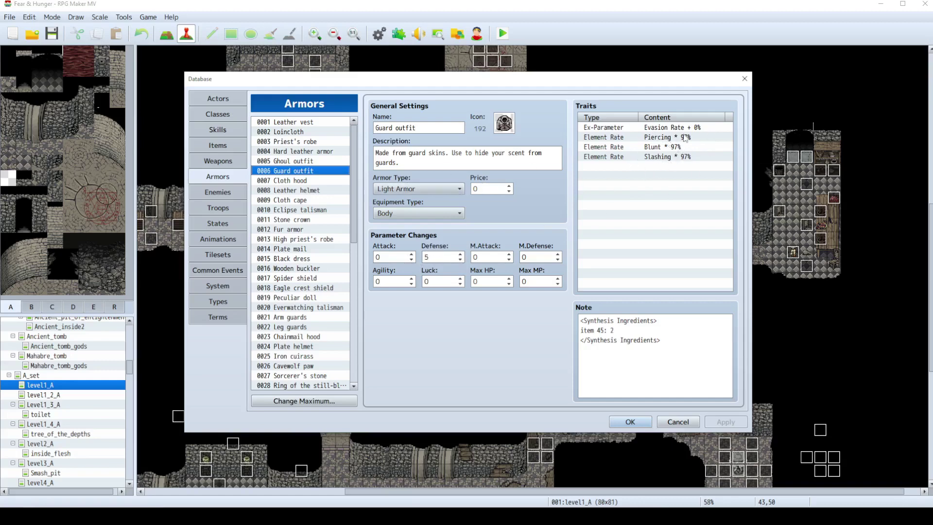
View the Leather vest armor, then browse the Butterfly1, Priest3 and 2Priests troops
left_click(292, 122)
left_click(217, 208)
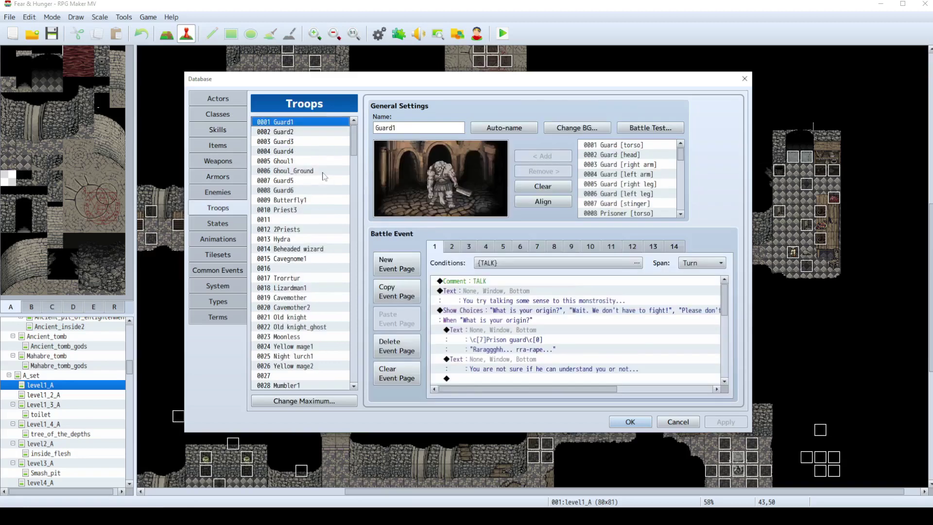
left_click(278, 202)
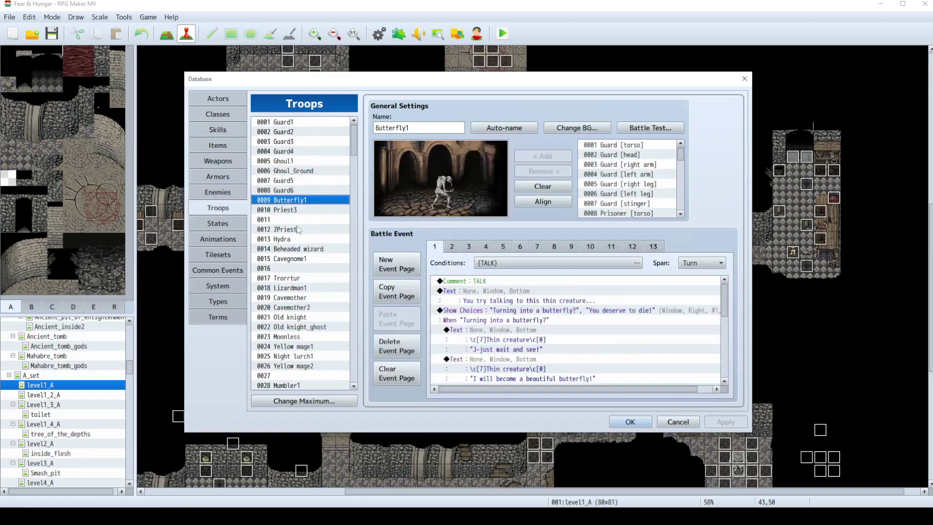
left_click(305, 211)
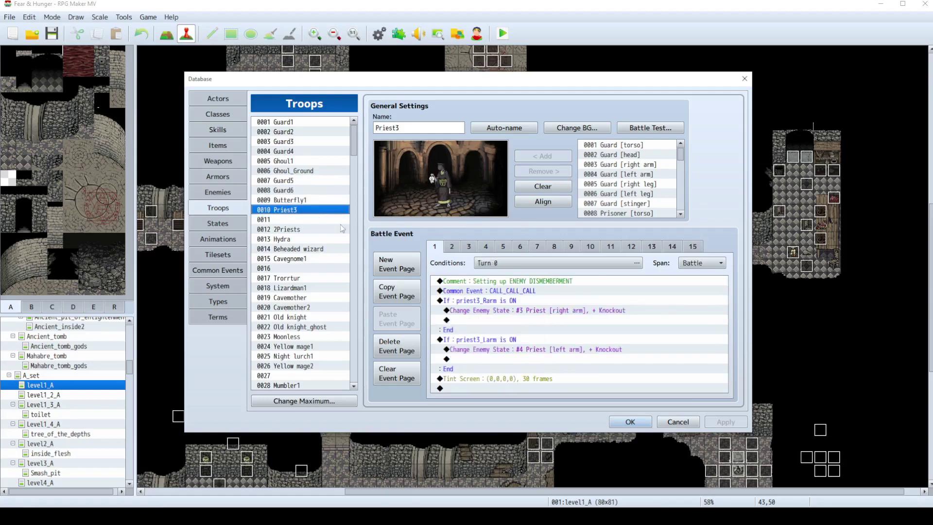
left_click(297, 230)
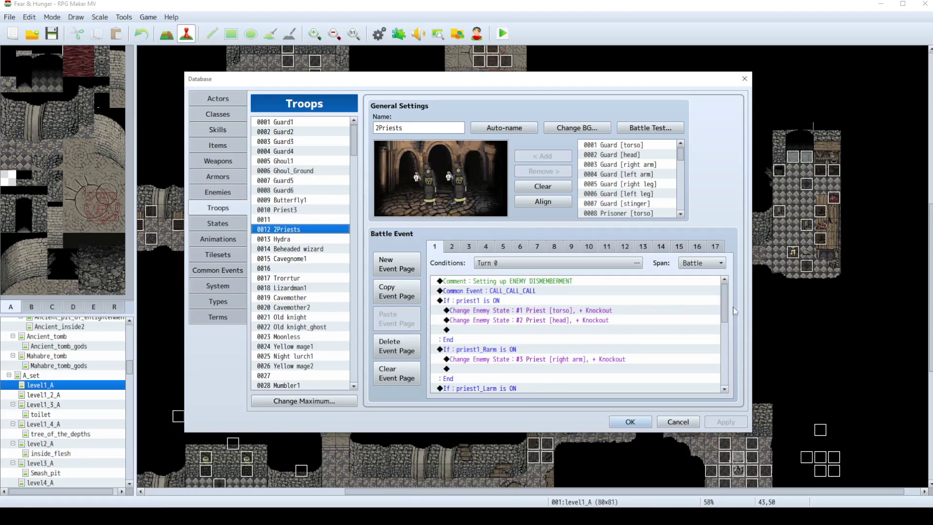
Flip through 2Priests' INFECTIONS, MAIN CHARACTER DEAD?, Counter-magic and TALK battle event pages
mouse_move(727, 315)
left_mouse_down()
mouse_move(727, 335)
mouse_move(736, 317)
left_mouse_up()
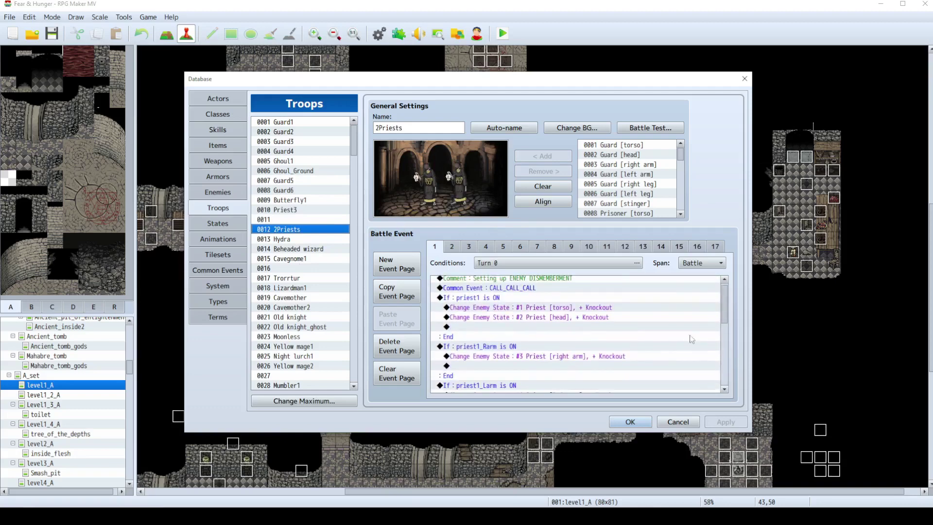
left_click(457, 249)
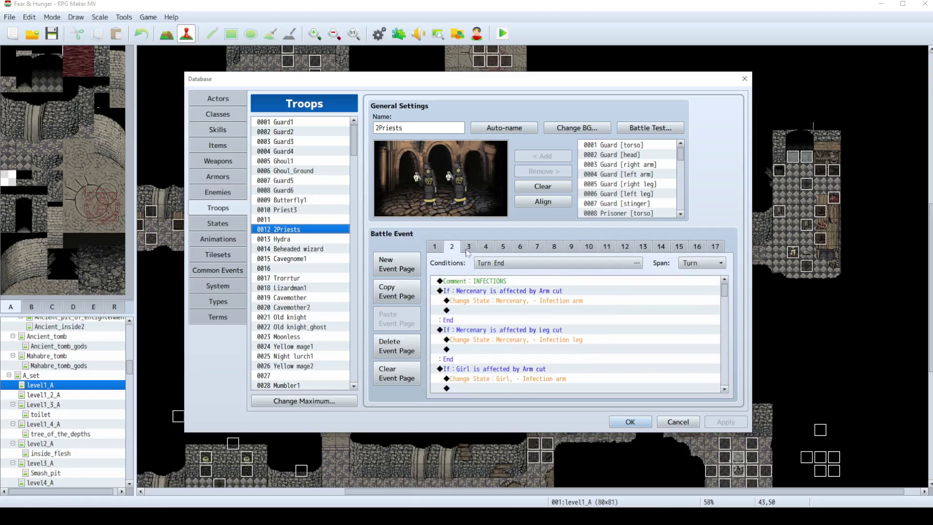
left_click(469, 248)
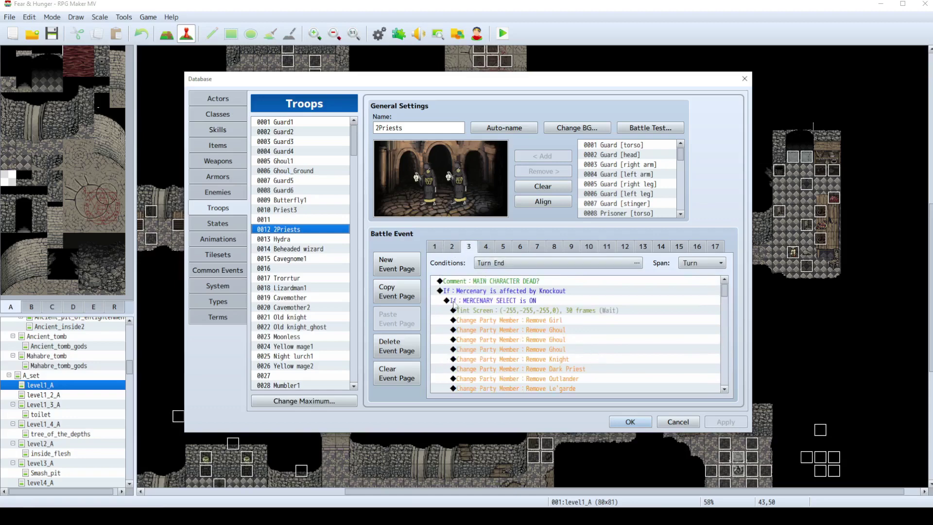
left_click(456, 251)
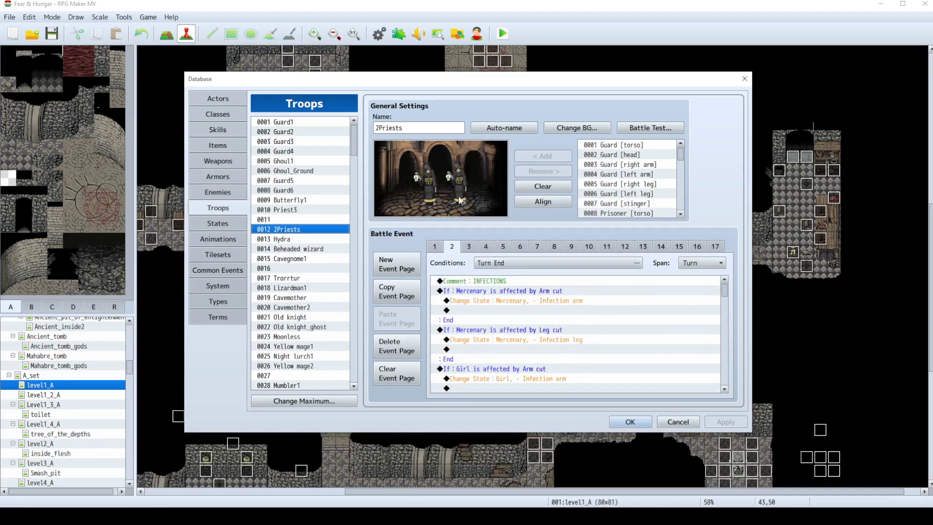
left_click(485, 247)
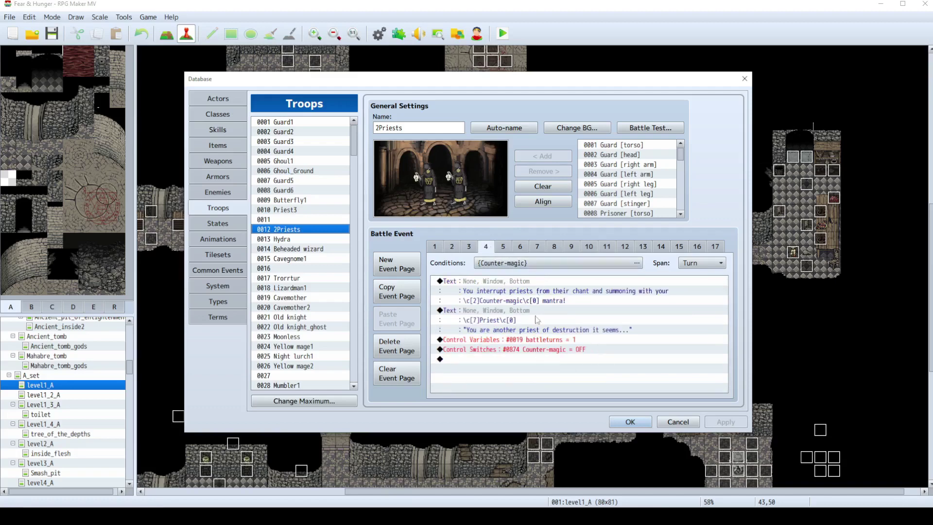
left_click(508, 248)
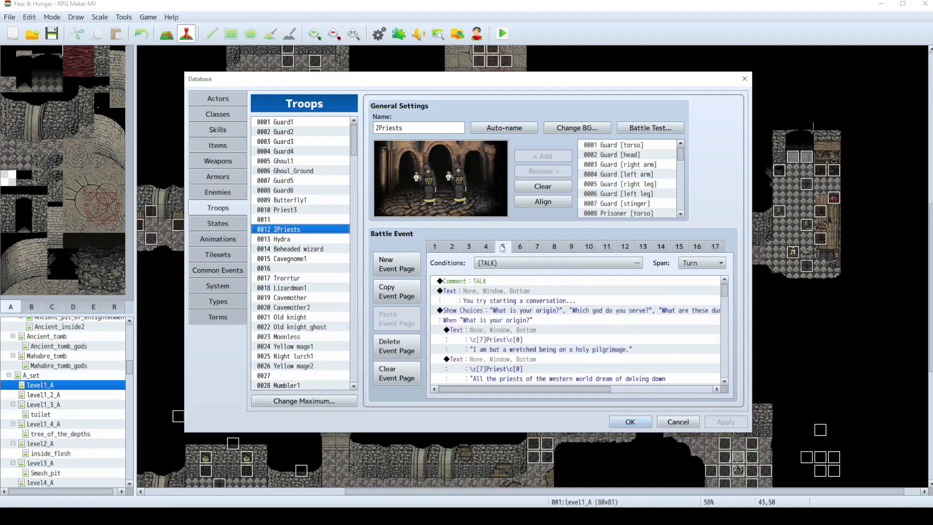
scroll(603, 325, "down", 5)
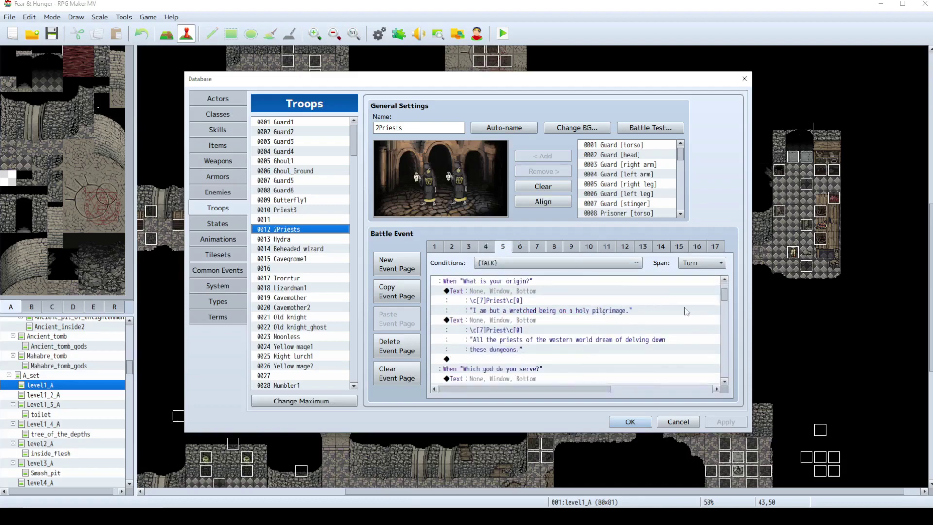
left_click_drag(726, 305, 713, 281)
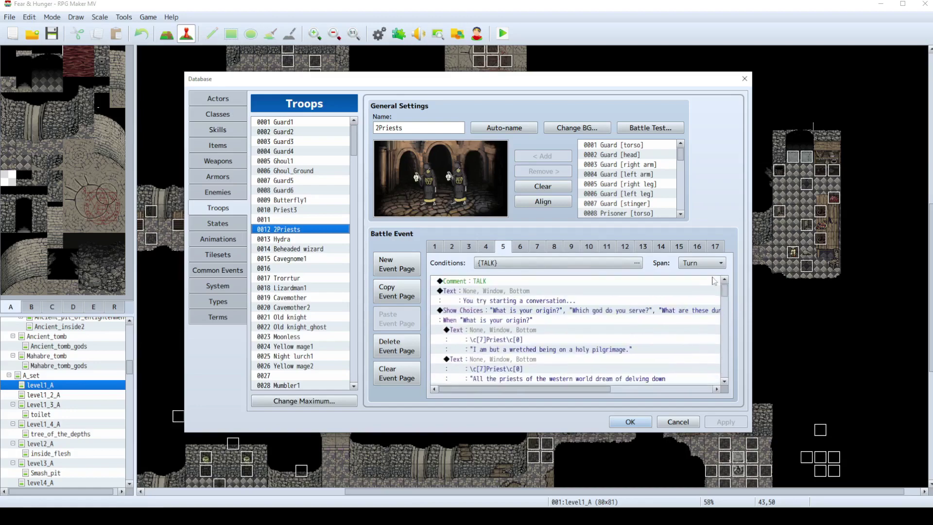
Check 2Priests' sixth and seventh battle event pages, then bring up the States list
left_click(521, 247)
left_click(540, 246)
left_click(217, 223)
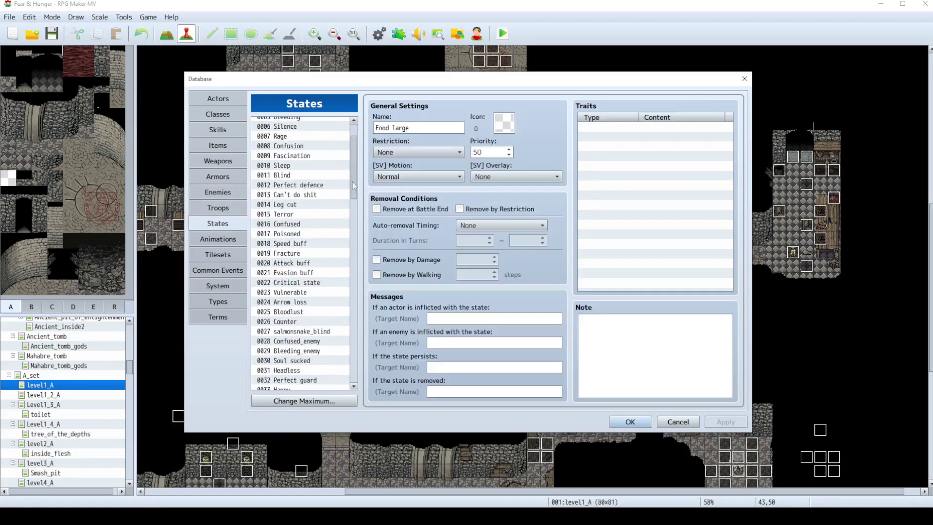
left_click_drag(351, 182, 368, 235)
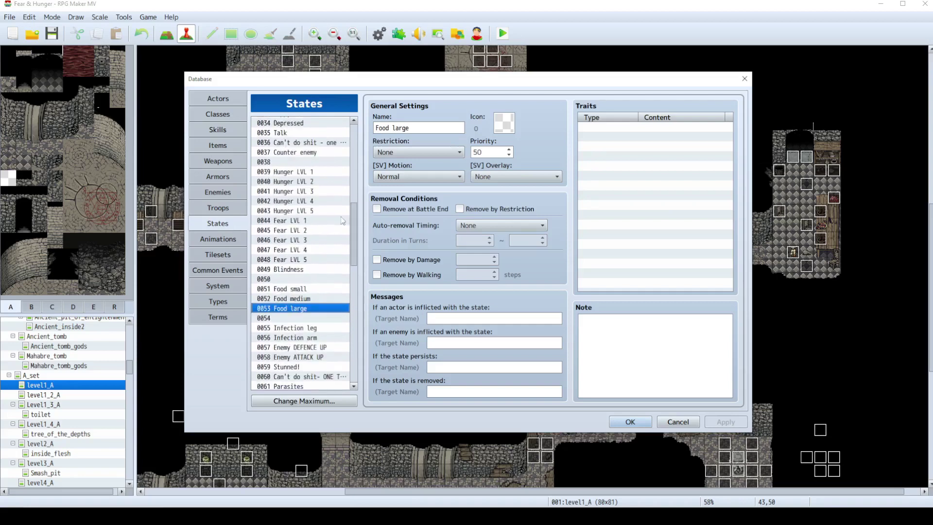
scroll(340, 219, "down", 2)
Inspect the Infection arm, Food small, Food large, Confused_enemy and Soul sucked states, then open Animations
left_click(313, 279)
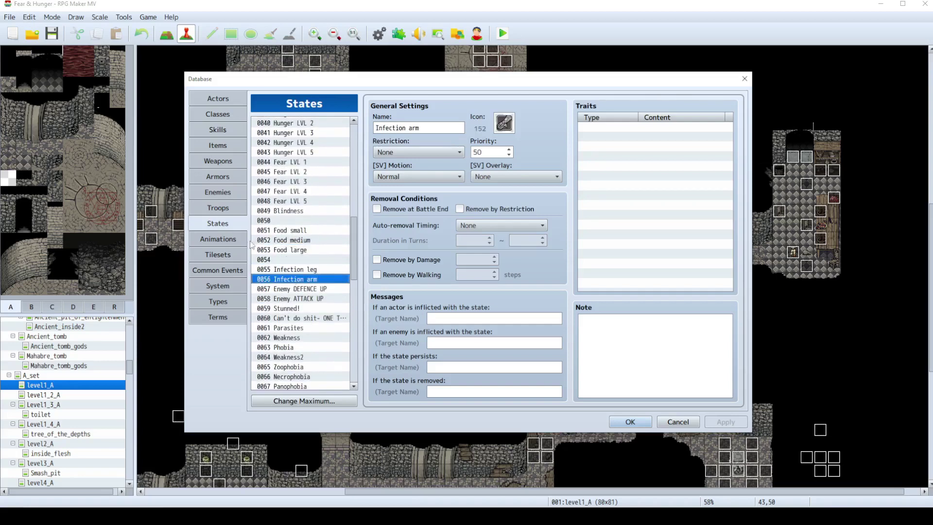
left_click(298, 231)
left_click(318, 251)
left_click(298, 232)
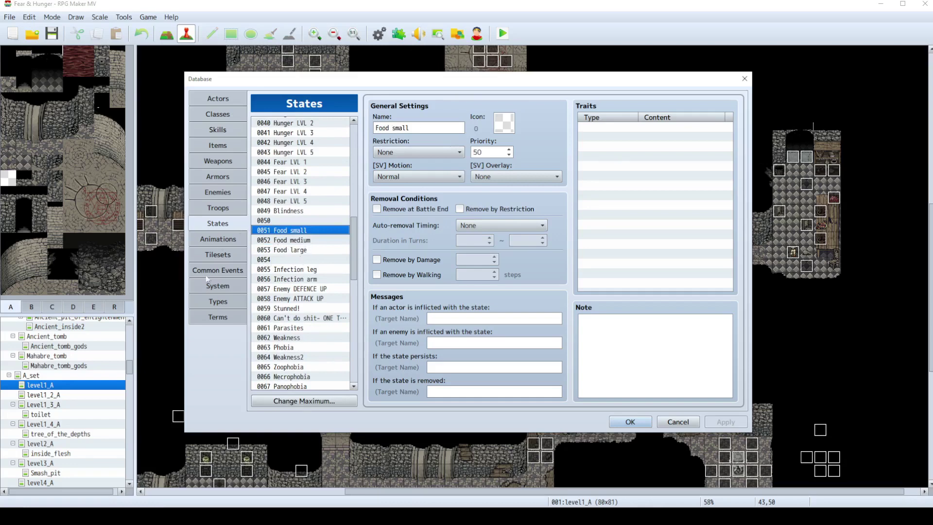
scroll(348, 330, "up", 7)
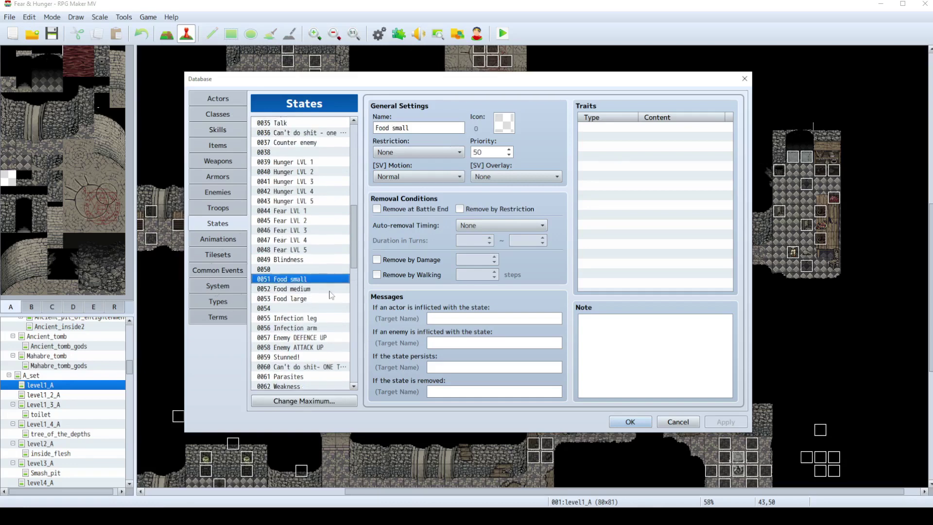
left_click(306, 221)
left_click(332, 240)
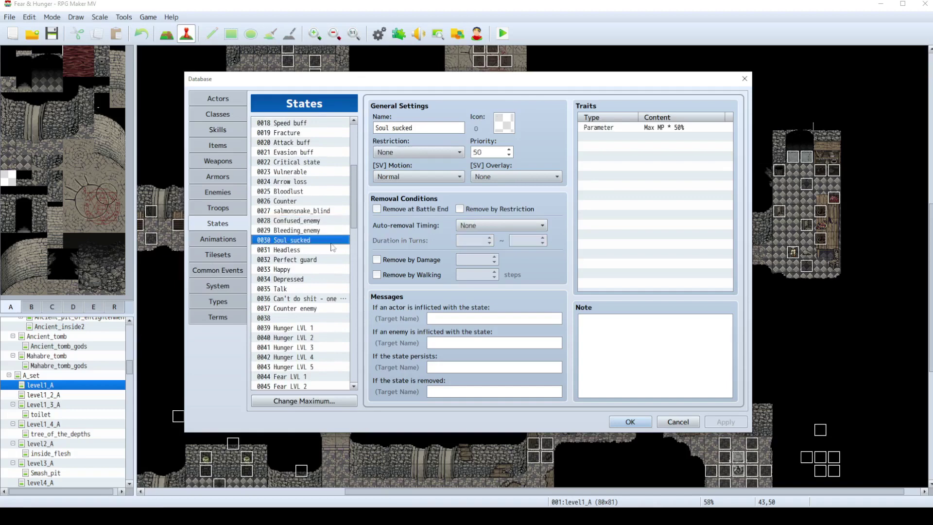
scroll(332, 240, "down", 5)
left_click(218, 239)
Browse the Flash, Pinecone pig, small_scratch, wingflaps_sounds, Poison tongue, Goo Splurt, Arrow and Claws animations
left_click(297, 199)
left_click(299, 229)
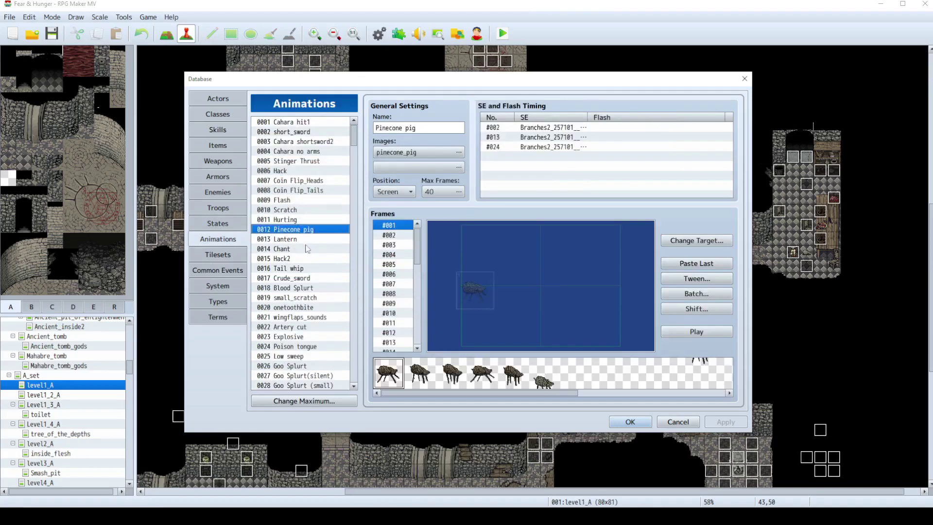
left_click(310, 297)
left_click(302, 317)
left_click(299, 347)
scroll(297, 352, "down", 2)
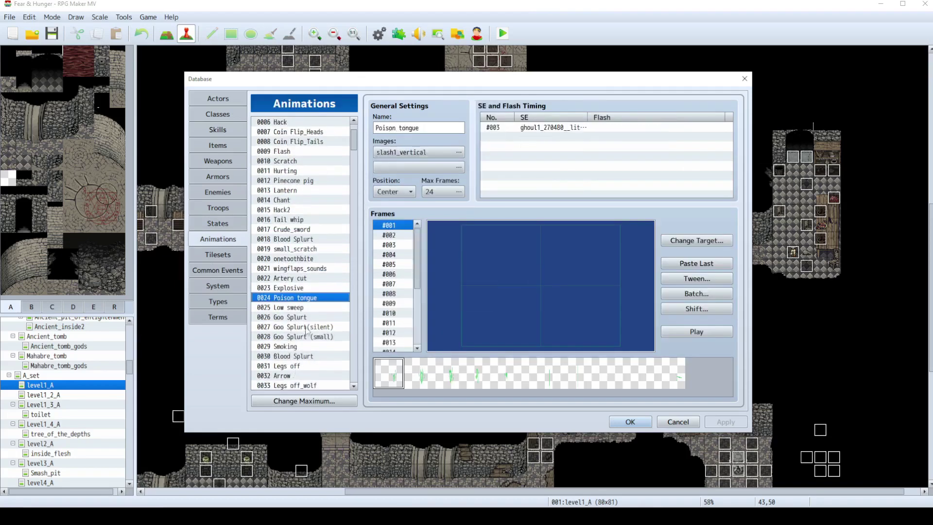
left_click(307, 326)
scroll(308, 328, "down", 2)
left_click(312, 327)
left_click(295, 356)
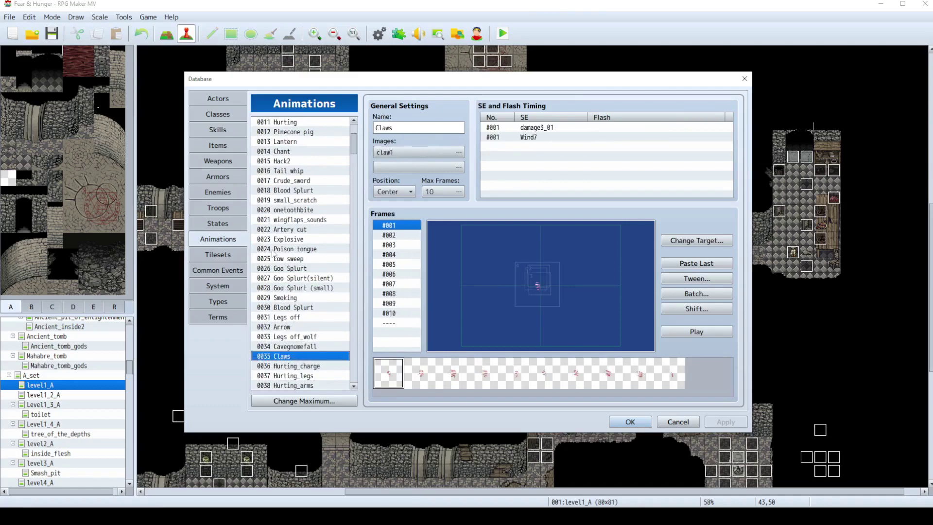
Review the SF Inside, Gauntlet and Mahabre_tower2 tilesets
left_click(218, 254)
left_click(295, 170)
left_click(338, 258)
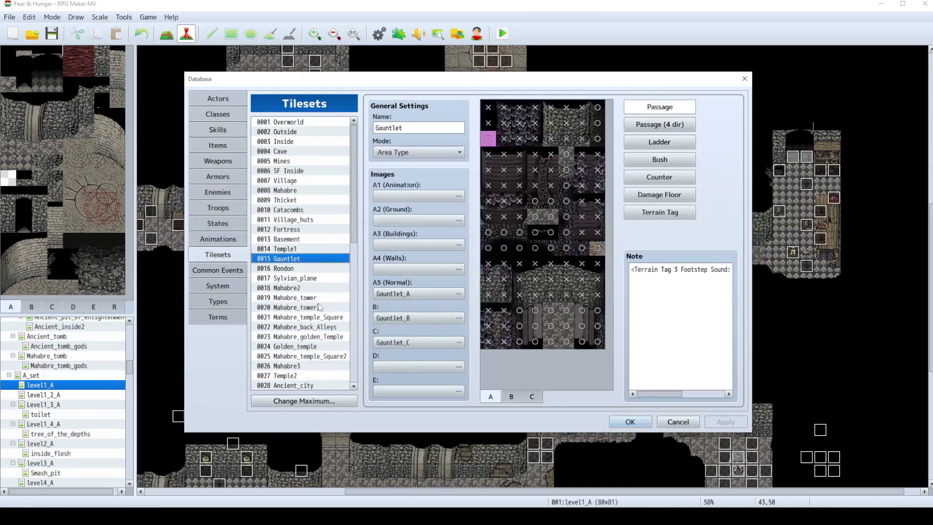
left_click(320, 307)
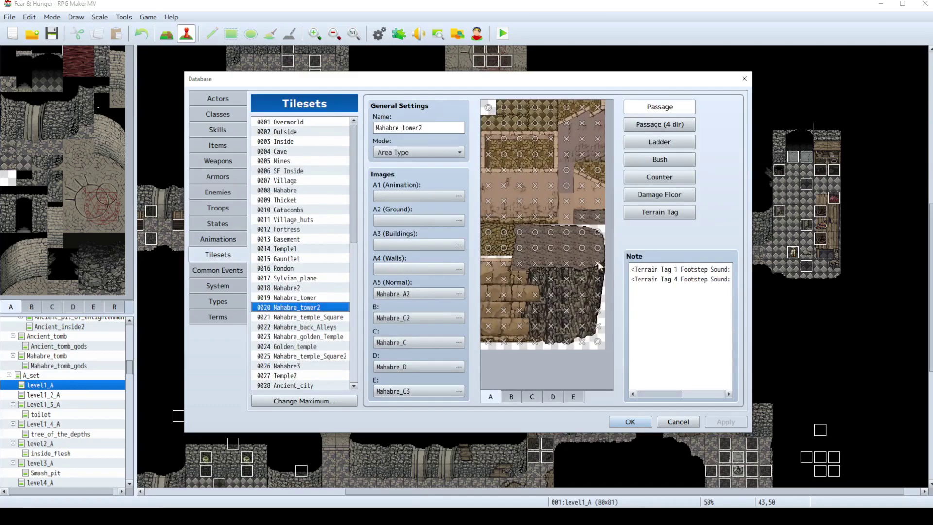
Browse the common events Book of Anathomia and Lord_of_flies_LOOT
left_click(218, 269)
left_click_drag(361, 163, 353, 328)
left_click(321, 298)
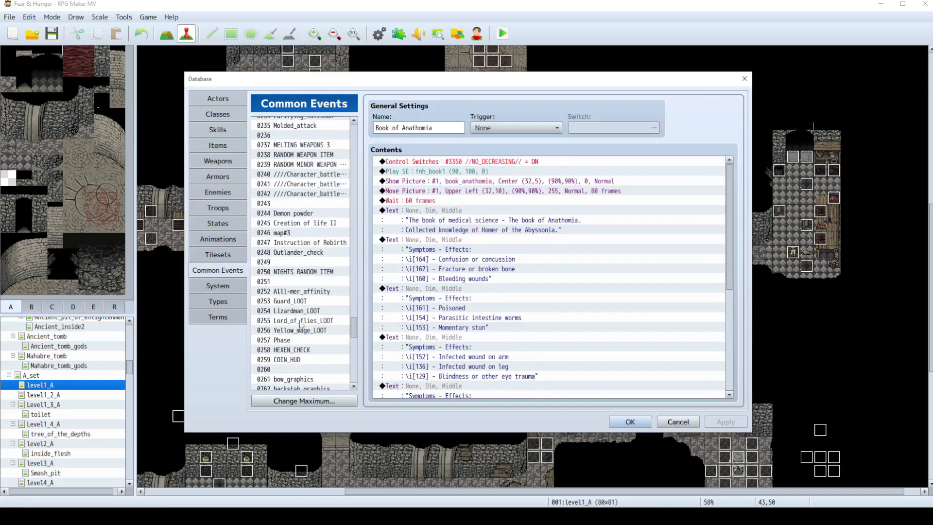
left_click(311, 320)
Look over the System, Types and Terms settings, where HP is named Body and MP Mind
left_click(218, 285)
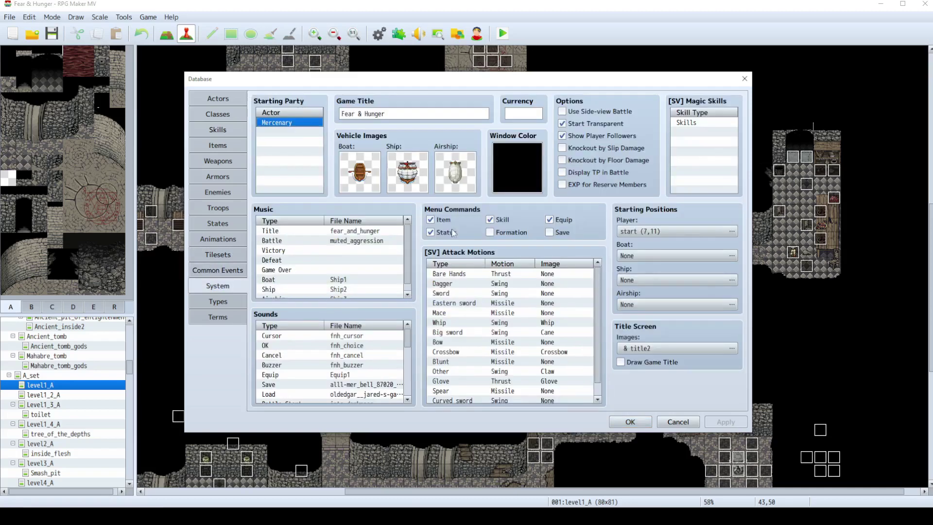
left_click(229, 301)
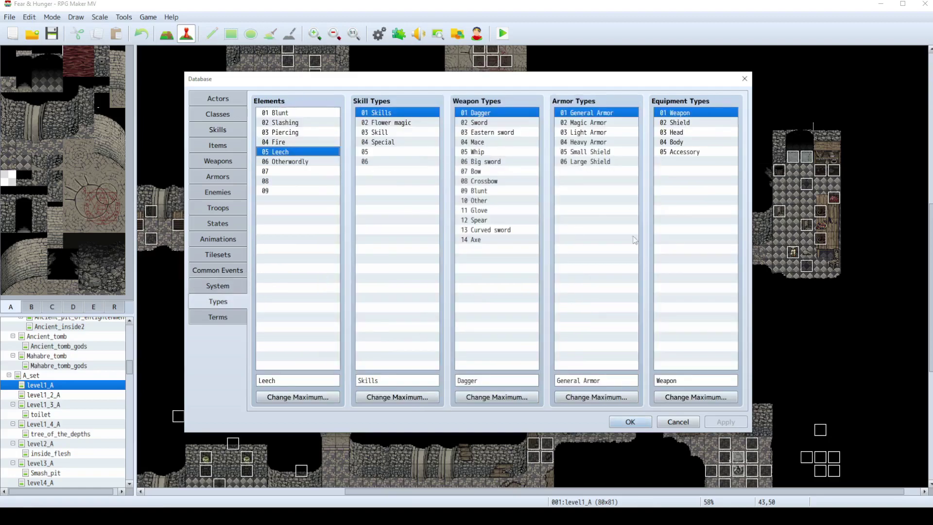
left_click(225, 317)
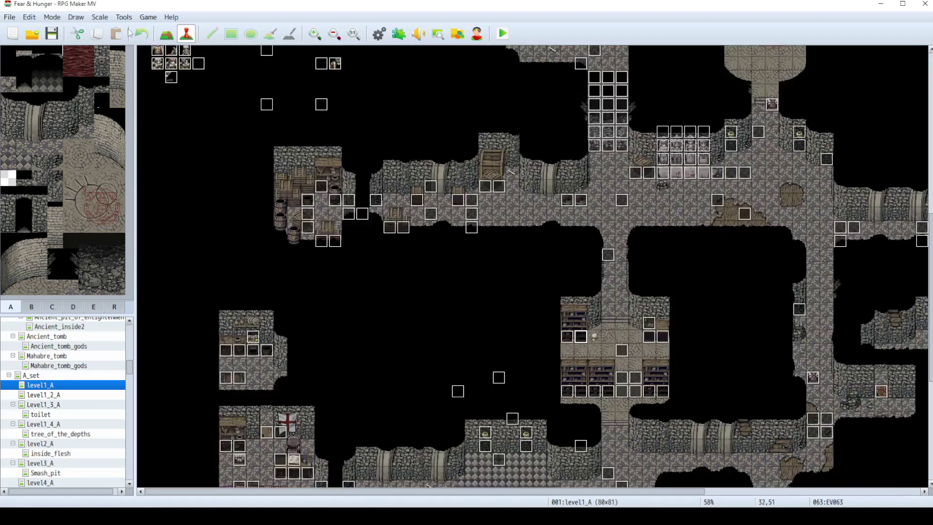
left_click(123, 17)
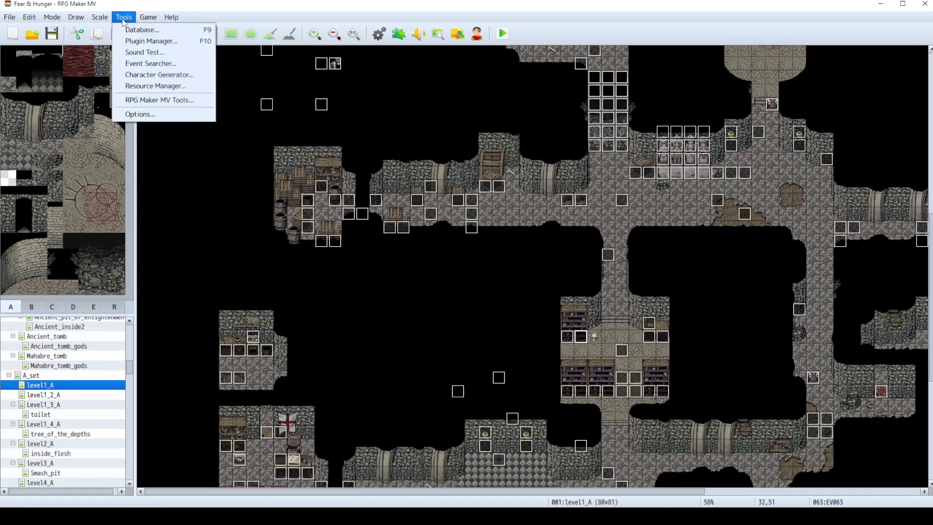
left_click(159, 65)
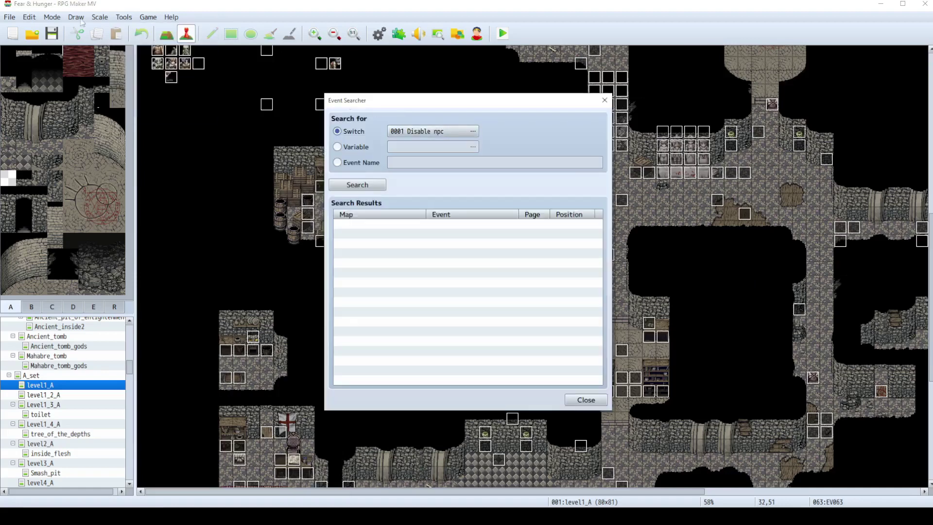
left_click(472, 132)
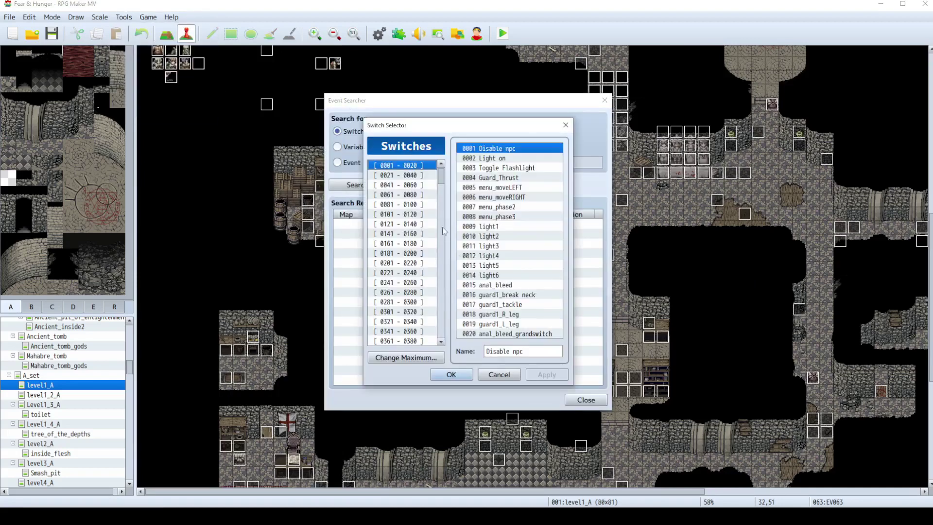
left_click(405, 266)
scroll(391, 276, "down", 1)
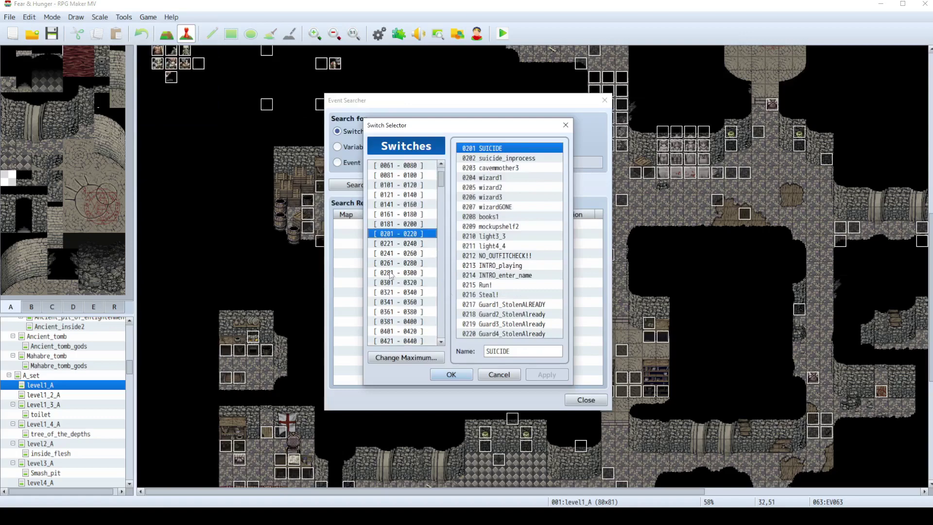
left_click(500, 375)
key("Escape")
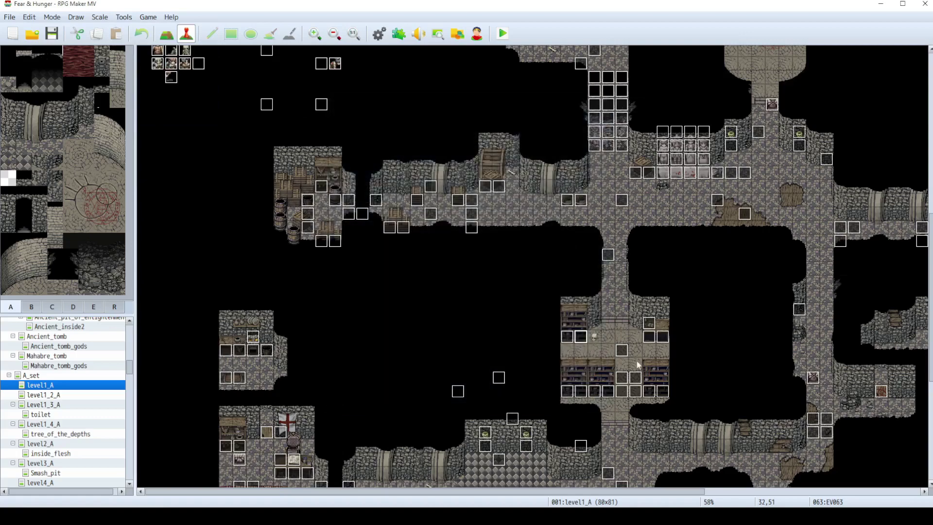
right_click(577, 329)
key("Escape")
right_click(563, 340)
left_click(577, 348)
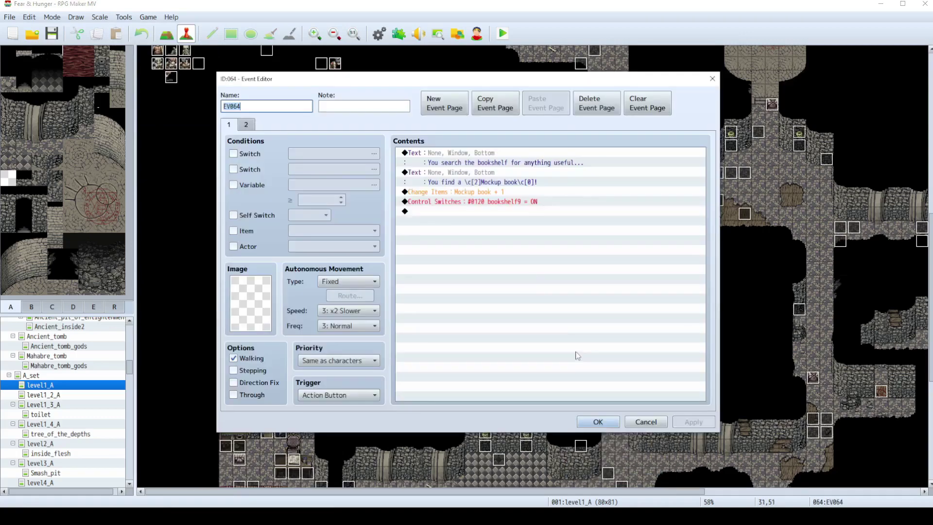
left_click(462, 204)
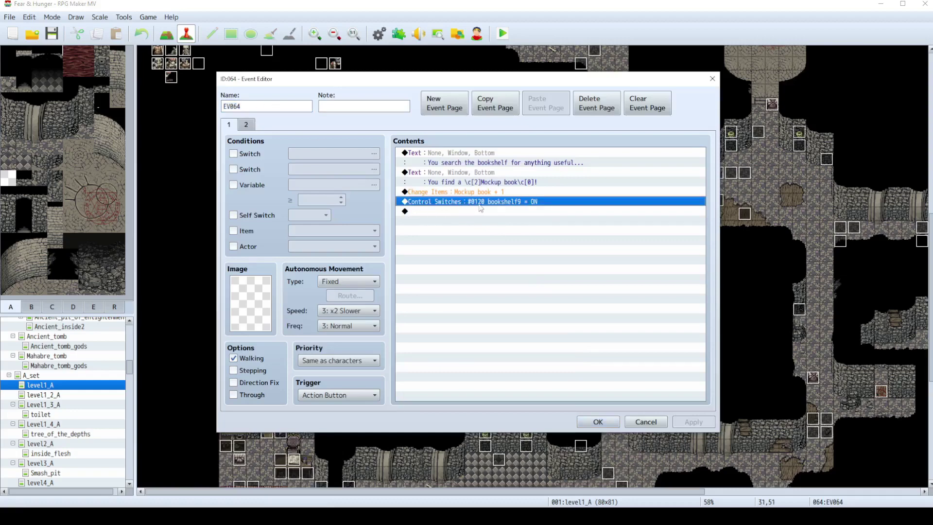
left_click(247, 125)
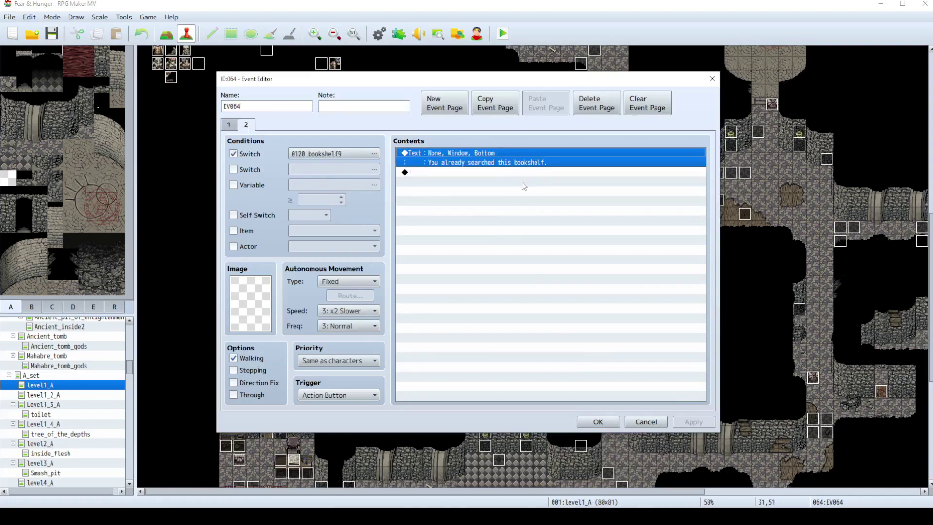
left_click(648, 421)
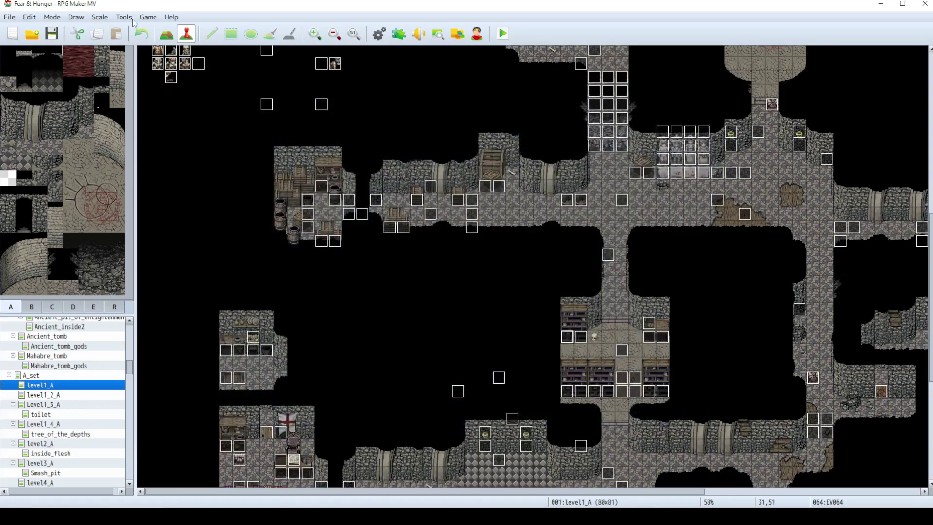
Search all events for switch 0120 bookshelf9 with the Event Searcher
left_click(123, 17)
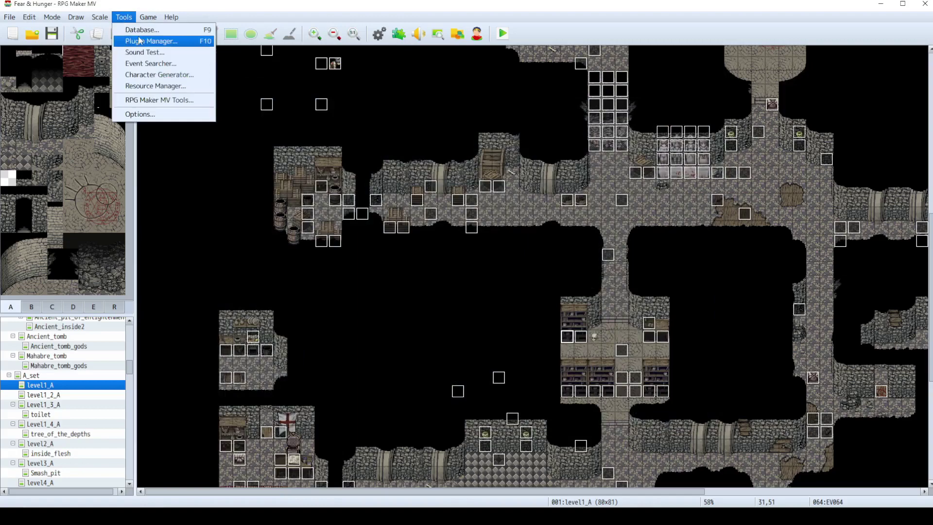
left_click(145, 64)
left_click(394, 132)
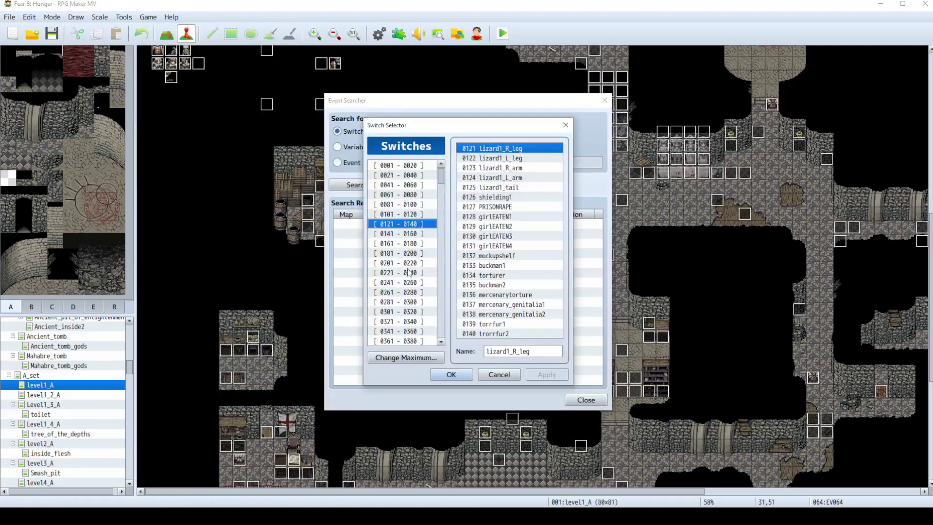
left_click(398, 205)
left_click(395, 215)
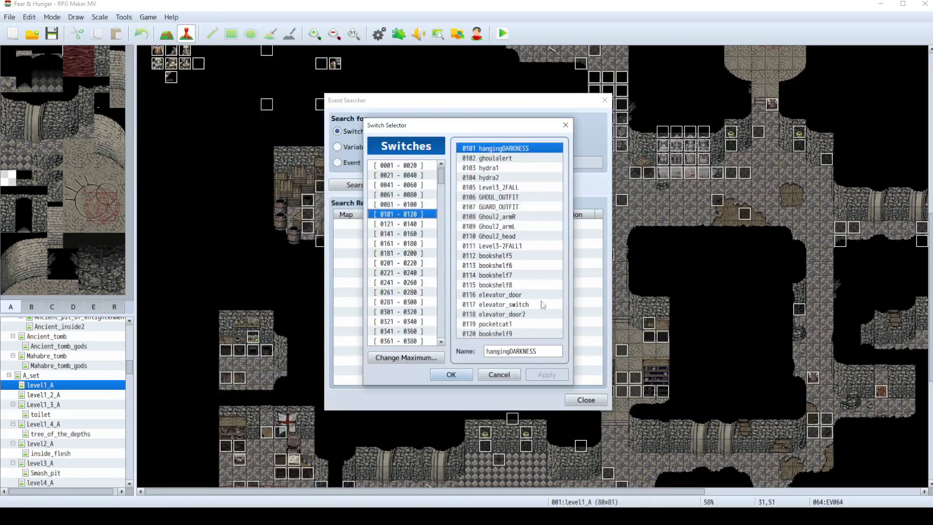
left_click(511, 334)
left_click(450, 374)
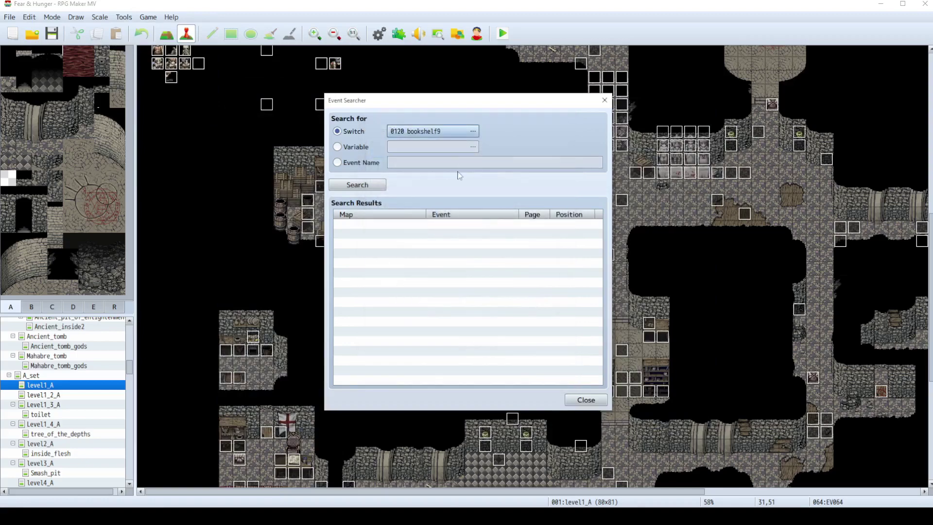
left_click(370, 184)
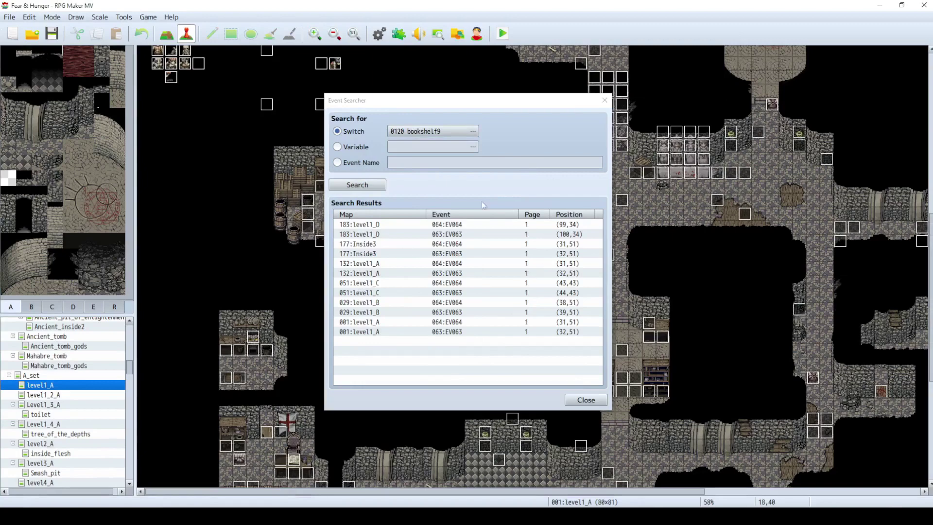
Check the Inside3, level1_D and level1_A results, then jump to level1_A's bookshelf event EV064
left_click(435, 245)
left_click(421, 254)
left_click(406, 233)
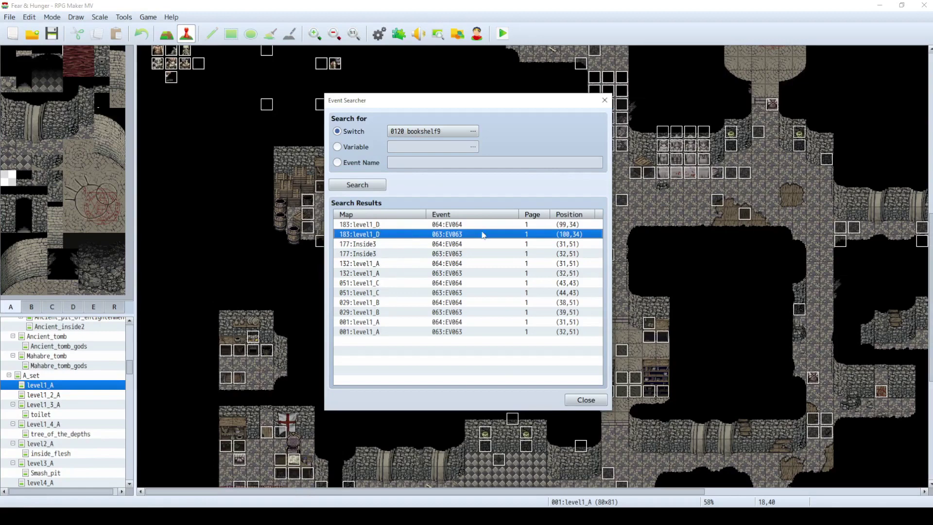
left_click(534, 226)
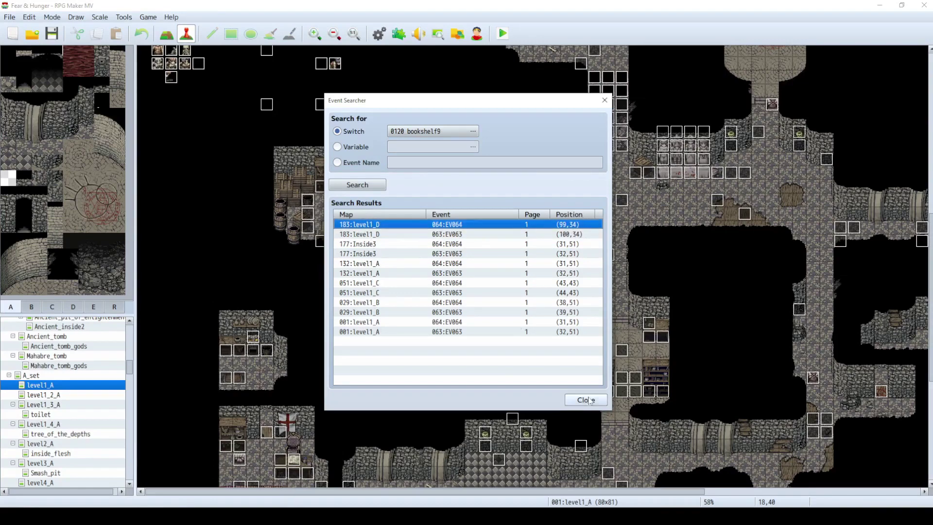
left_click(412, 335)
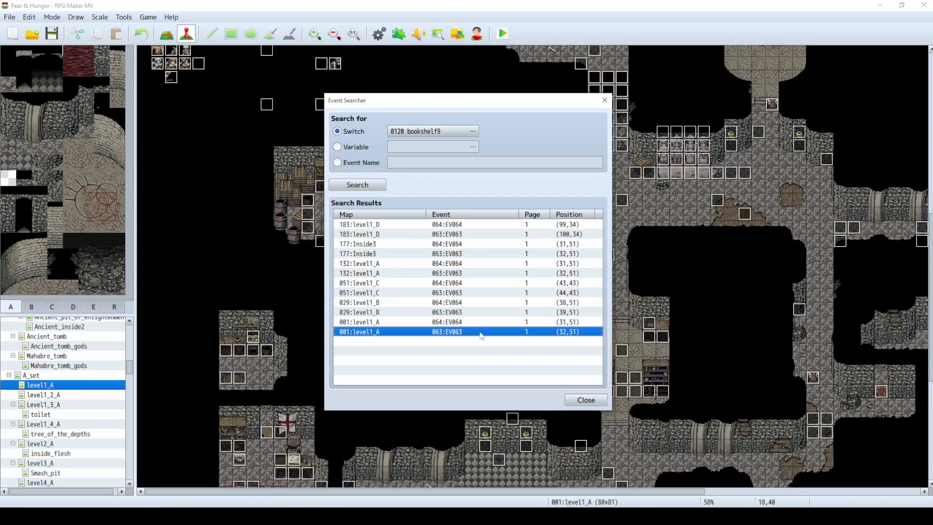
double_click(572, 331)
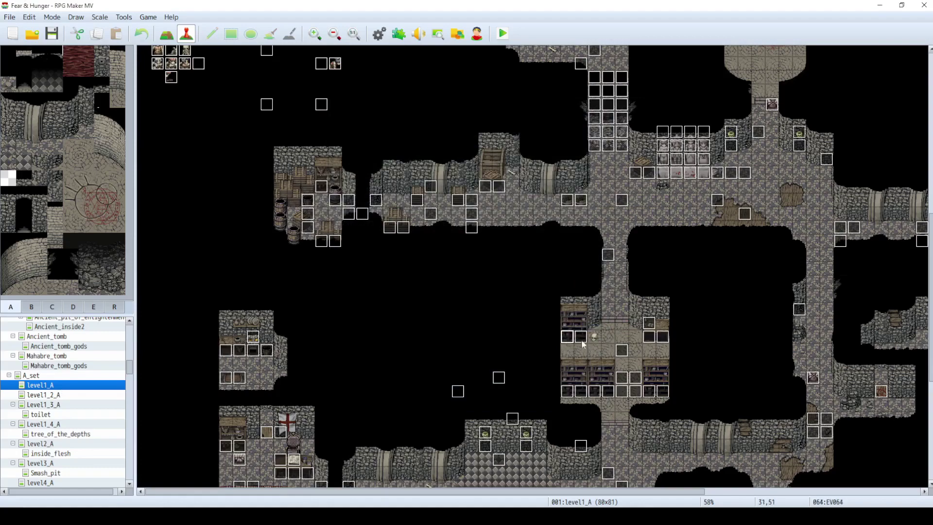
Select bookshelf events EV063 and EV064, dismiss the Event Searcher, and open the File menu
left_click(583, 341)
left_click(571, 335)
left_click(131, 18)
left_click(151, 63)
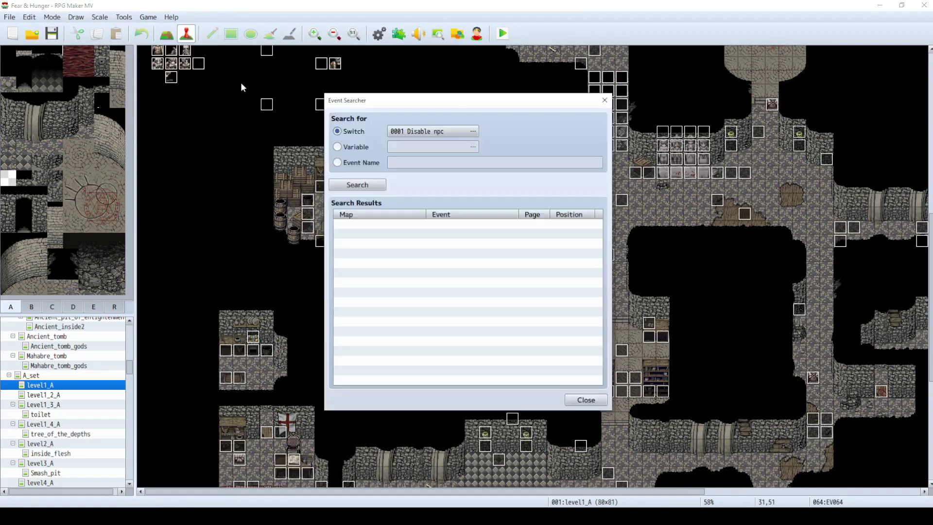
left_click(432, 132)
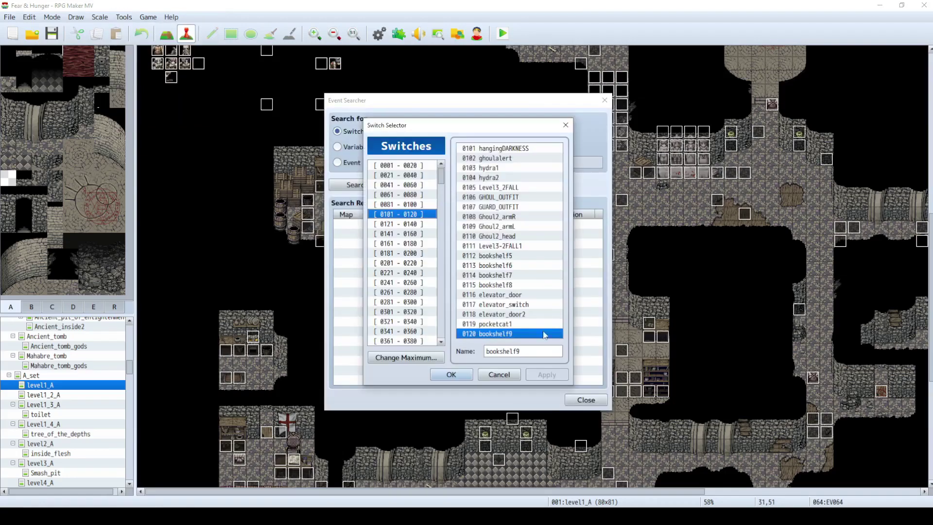
left_click(515, 375)
left_click(586, 399)
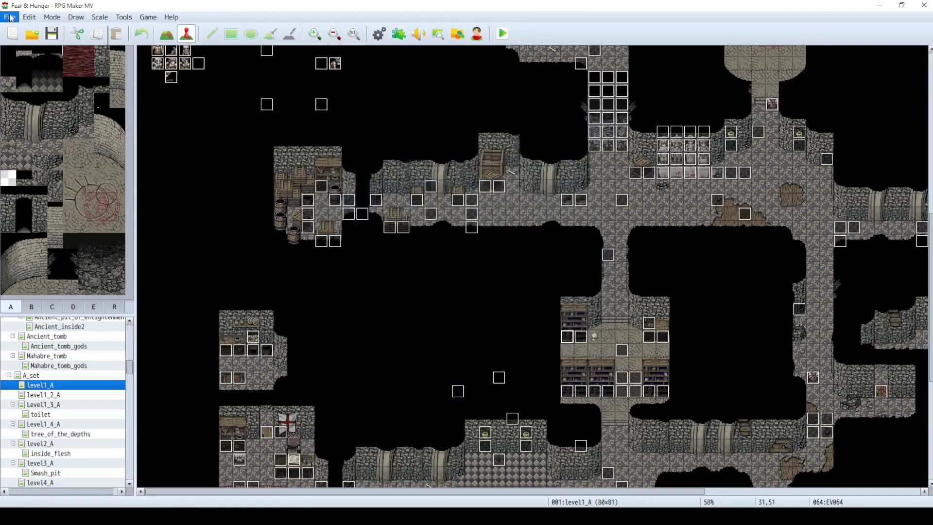
left_click(9, 18)
Load Termina and examine the journalist_sitting event's DAY3_DUSK and karin_to_beach conditions on the Lake map
left_click(34, 47)
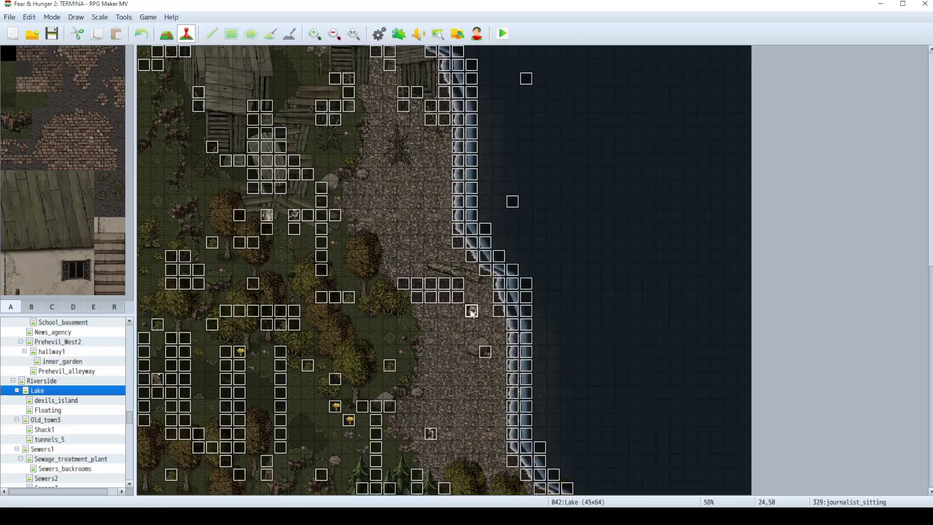
right_click(469, 309)
left_click(483, 316)
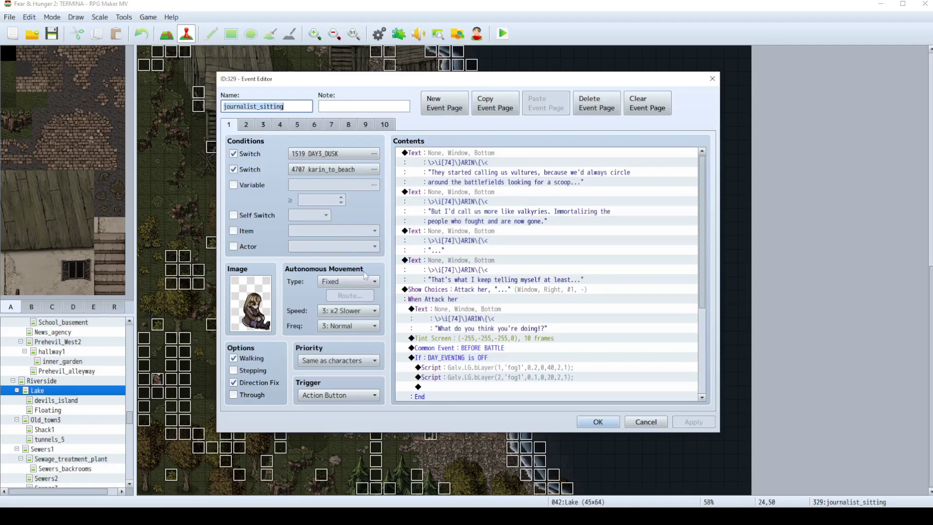
left_click(645, 421)
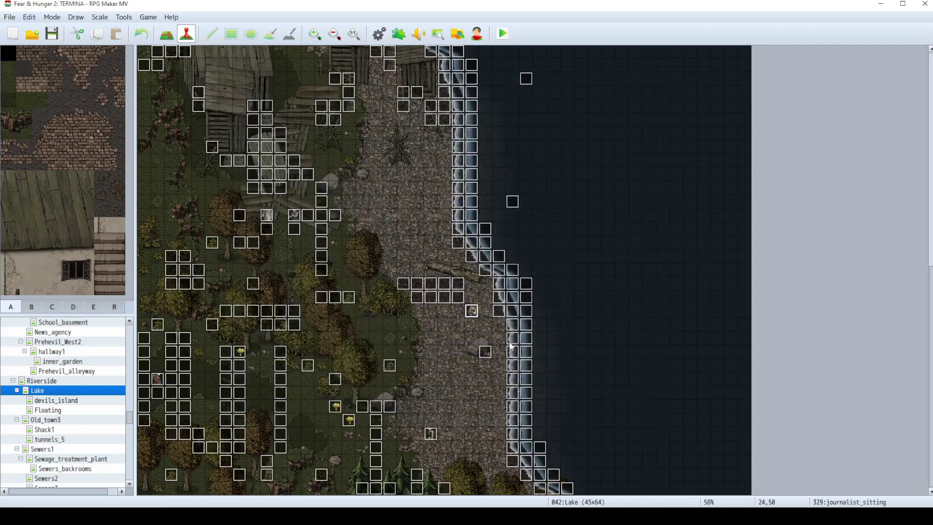
double_click(469, 311)
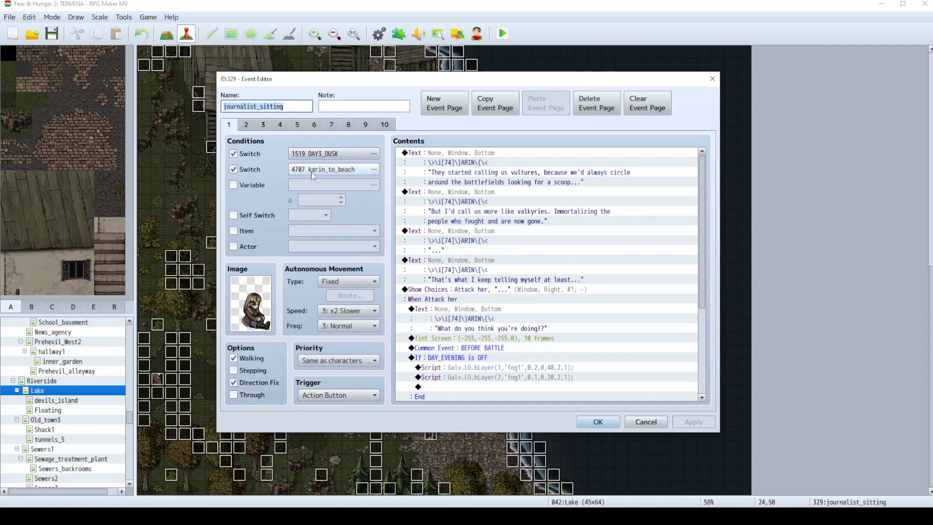
Search for switch 4707 karin_to_beach and open its only result, common event 0303 DAYS_GO_BY_TOO_FAST
left_click(639, 418)
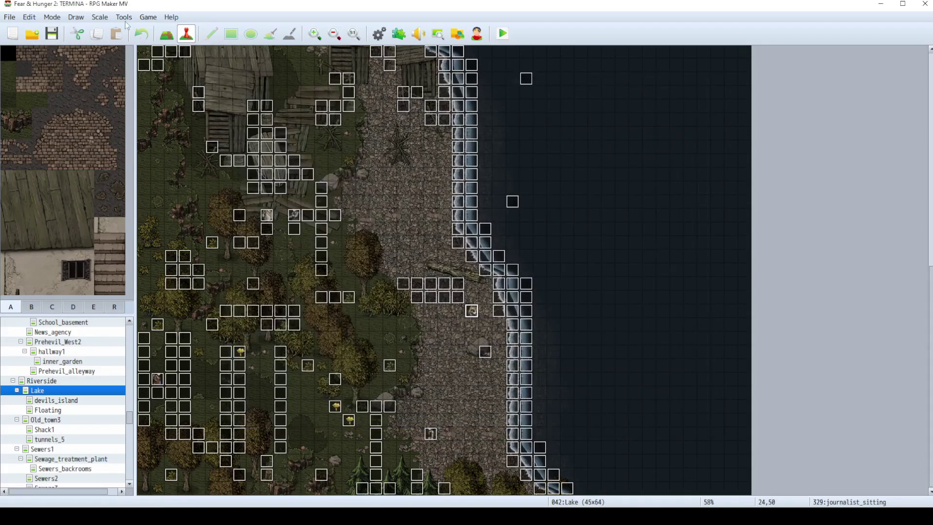
left_click(122, 18)
left_click(150, 63)
left_click(473, 131)
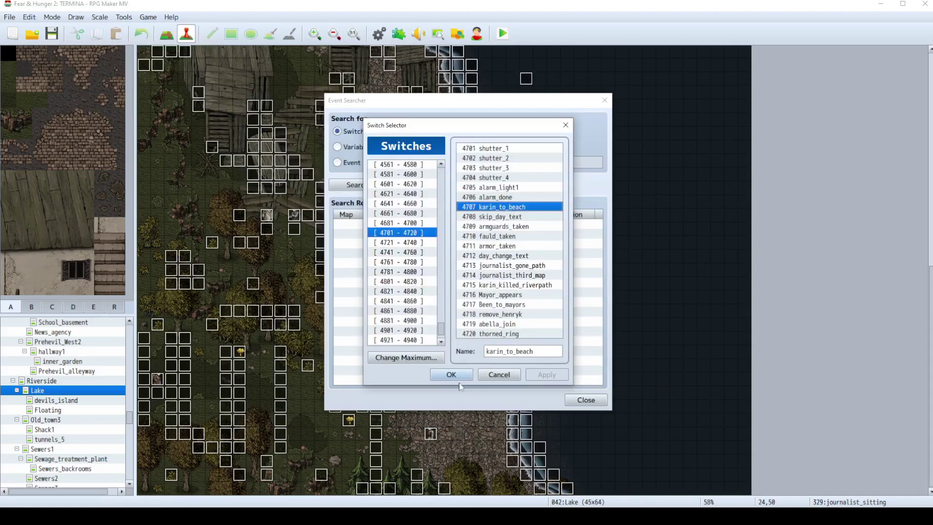
left_click(445, 374)
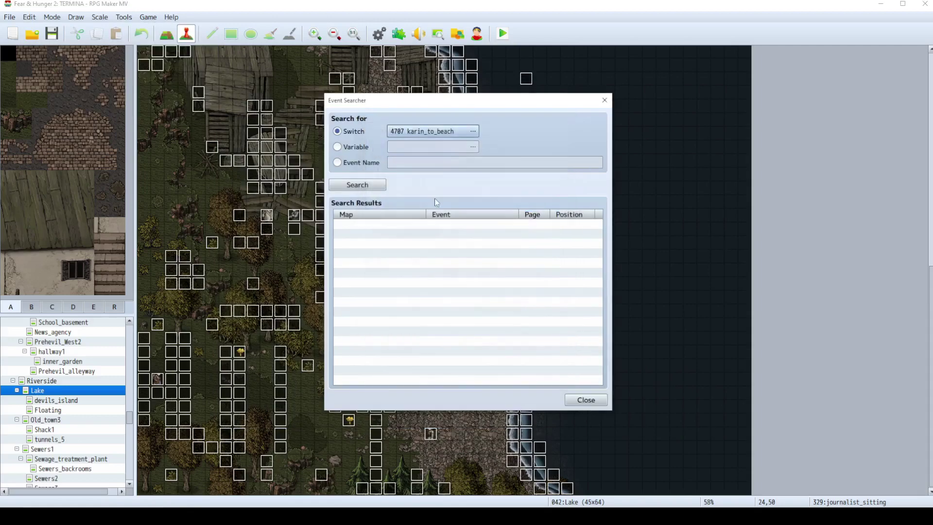
left_click(379, 184)
left_click(488, 226)
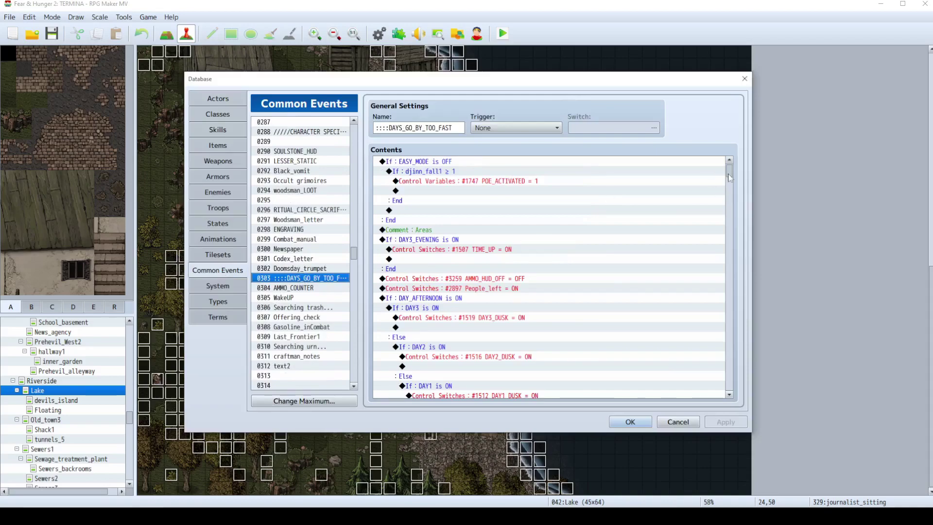
Read through the contents of common event 0303 DAYS_GO_BY_TOO_FAST, then close the Database without changes
scroll(729, 210, "down", 5)
left_click_drag(728, 210, 754, 383)
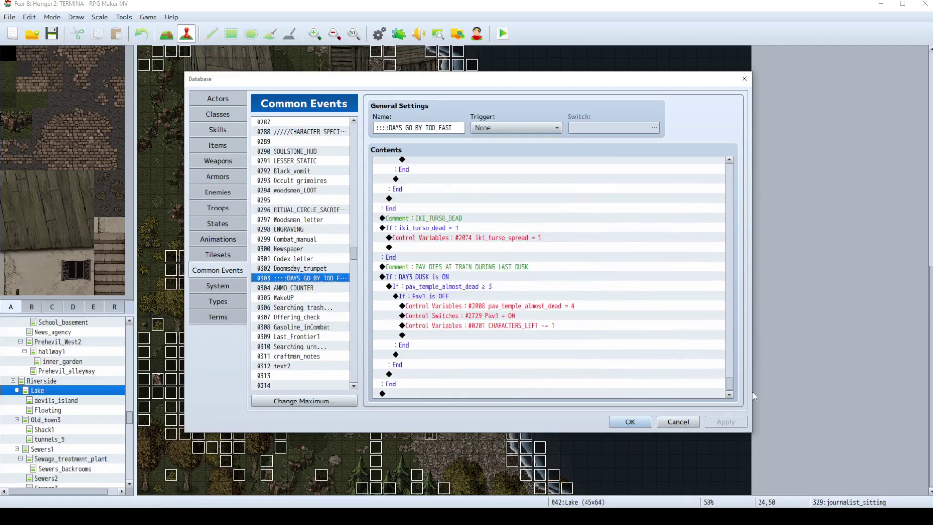
left_click_drag(729, 385, 729, 165)
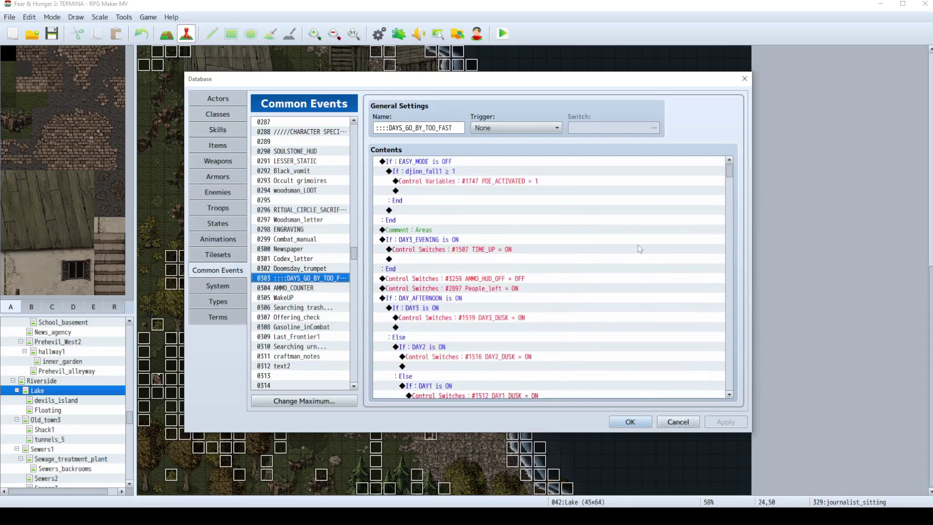
scroll(637, 244, "down", 5)
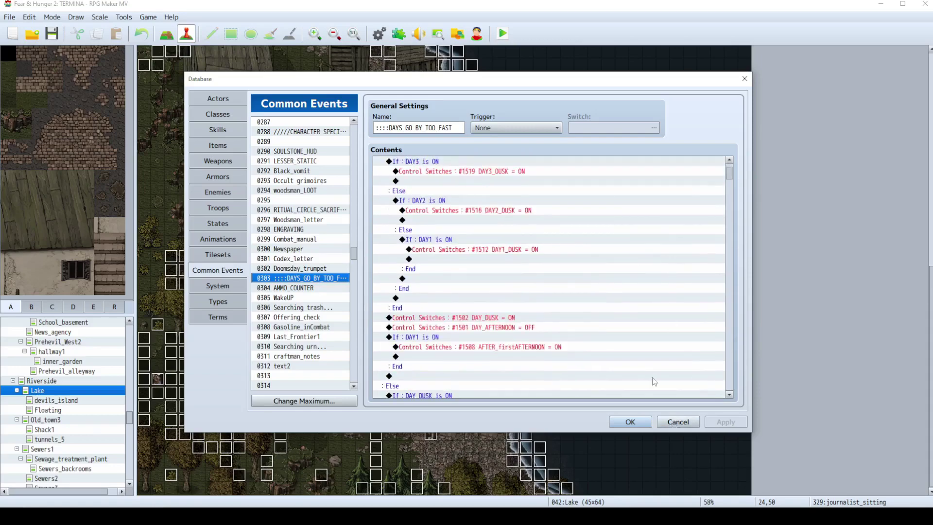
scroll(574, 266, "down", 1)
left_click(678, 421)
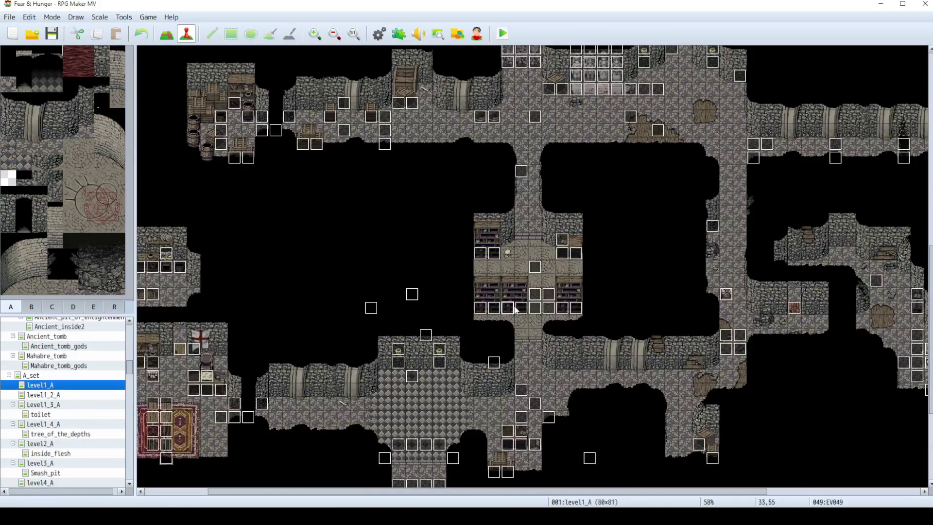
Inspect bookshelf events EV049 and EV058 on level1_A
right_click(518, 309)
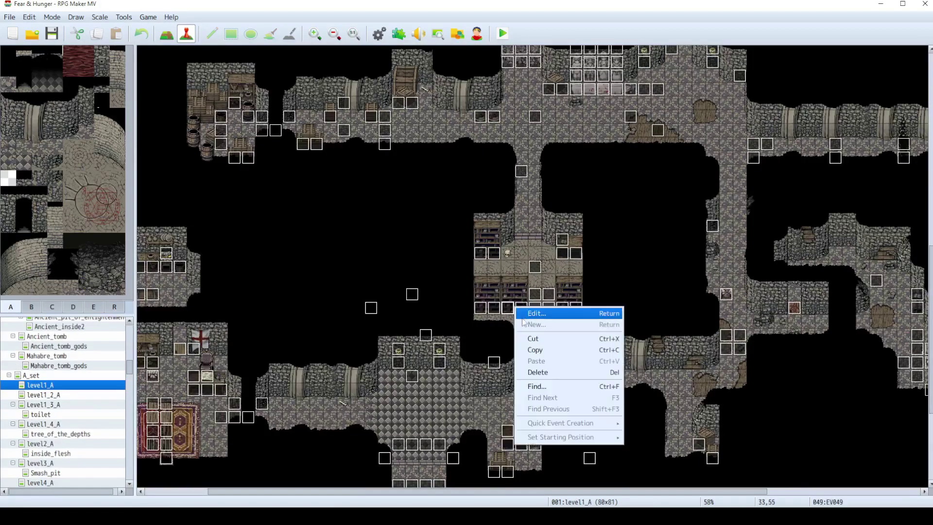
left_click(525, 320)
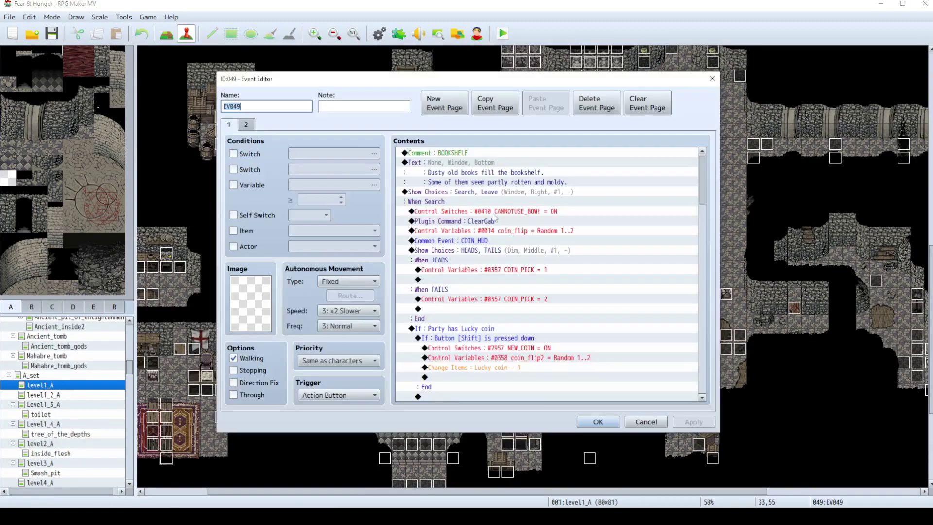
key("Escape")
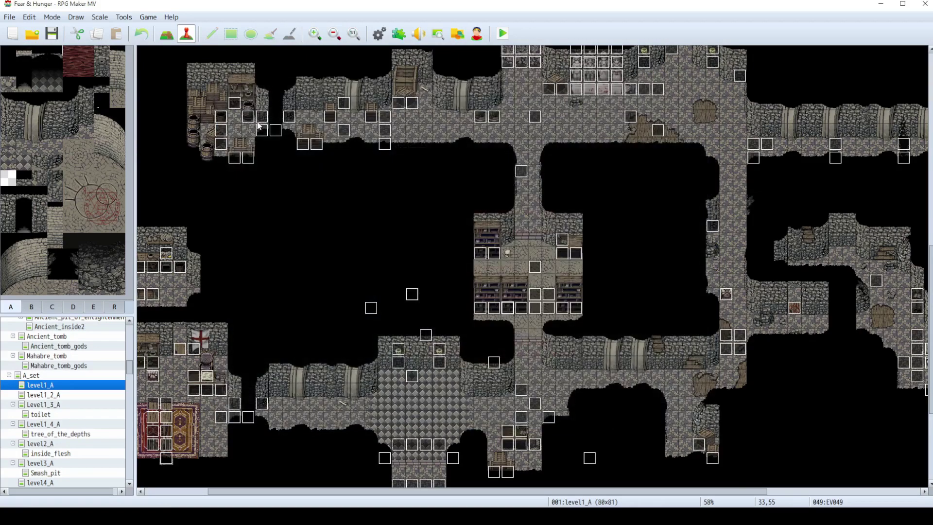
double_click(259, 126)
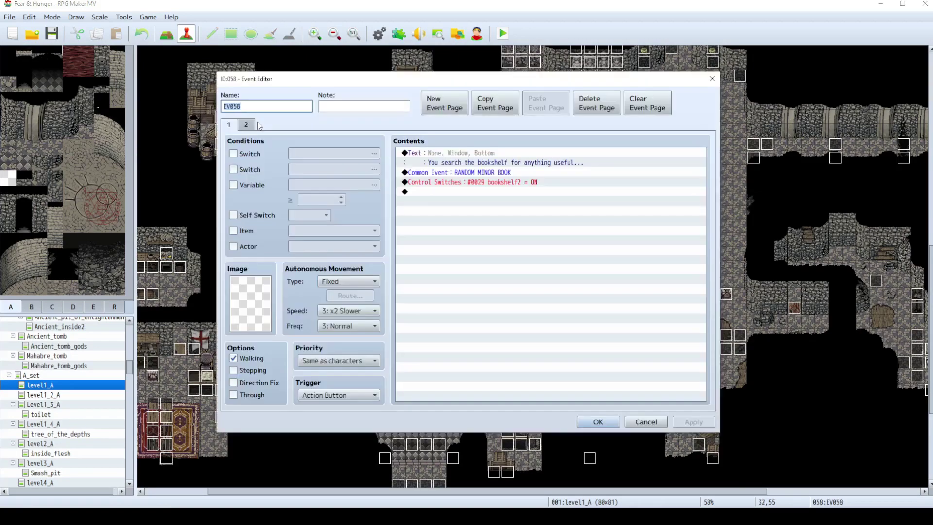
key("Escape")
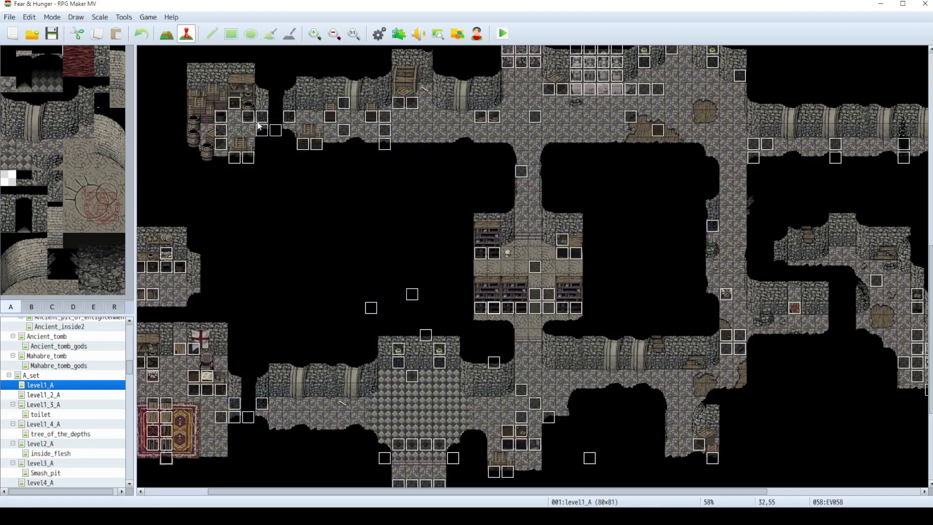
Step through the nearby events EV015 and EV062 with the arrow keys, opening each one
key("Right")
key("Right")
key("Return")
key("Escape")
key("Right")
key("Right")
key("Right")
key("Return")
key("Escape")
key("Right")
key("Return")
key("Escape")
key("Left")
key("Left")
key("Left")
key("Return")
key("Escape")
Open the area-switch event EV127 and a neighbouring event, then return to EV127's tile
key("Up")
key("Return")
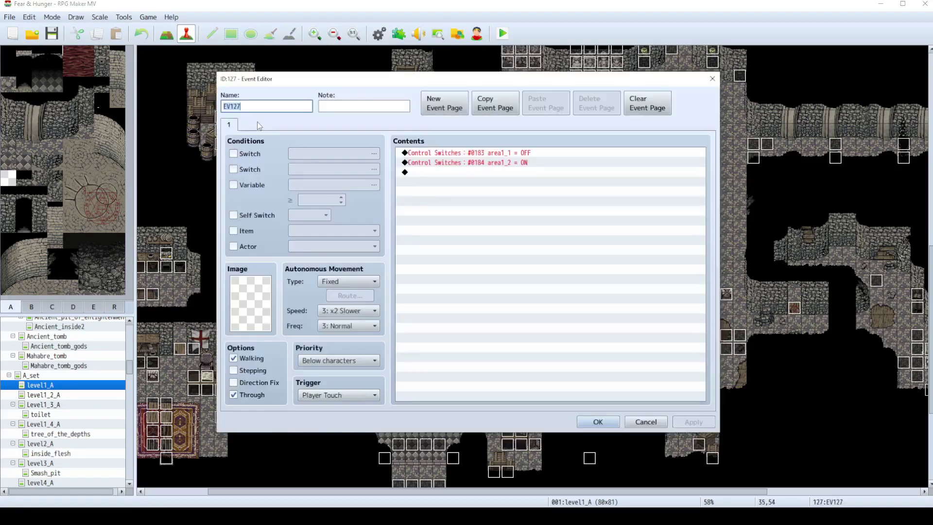
key("Escape")
key("Right")
key("Return")
key("Escape")
key("Down")
key("Return")
key("Escape")
key("Left")
key("Up")
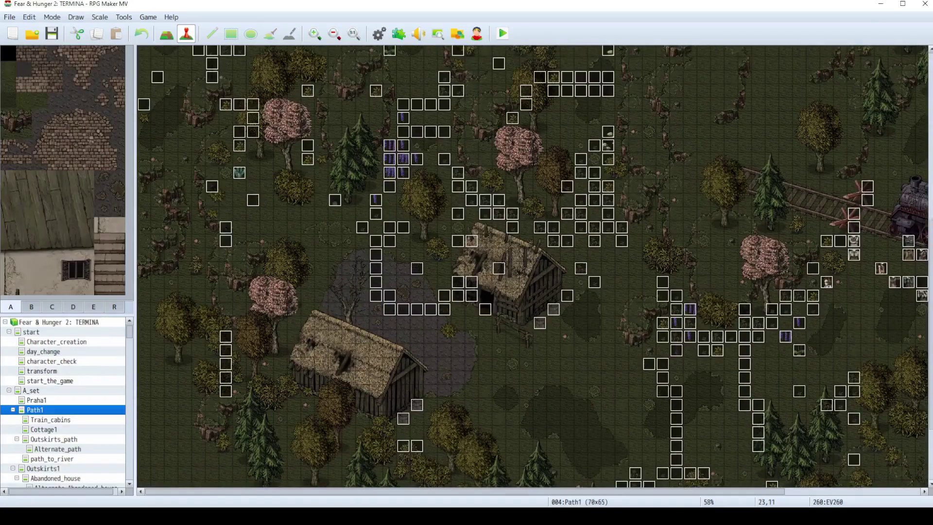
Pan the Path1 map right to the train area and select the mechanic_scene event tile
scroll(429, 454, "down", 1)
left_click_drag(400, 491, 536, 492)
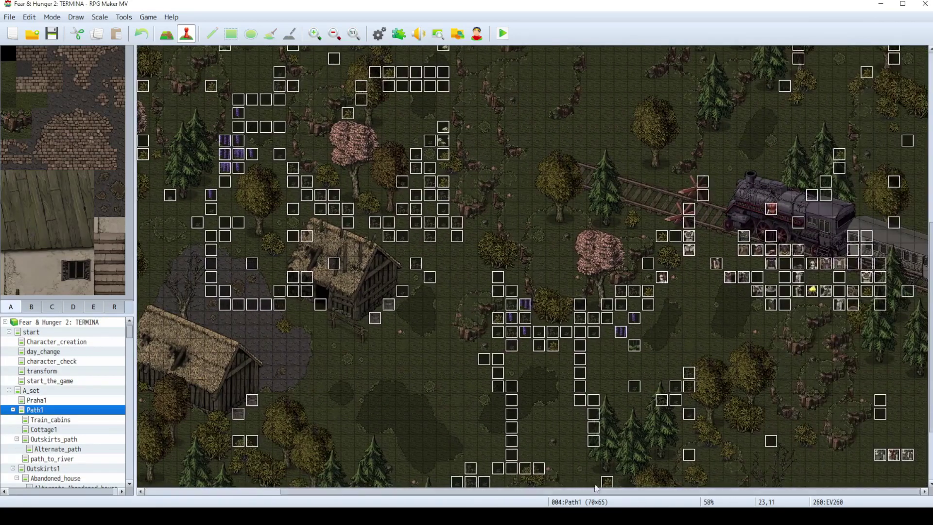
scroll(903, 309, "up", 3)
scroll(610, 206, "down", 2)
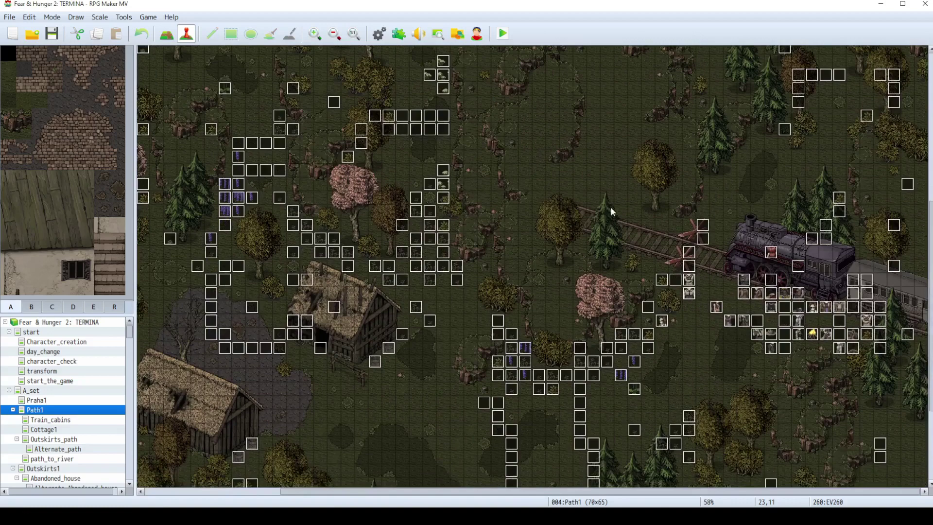
left_click(715, 310)
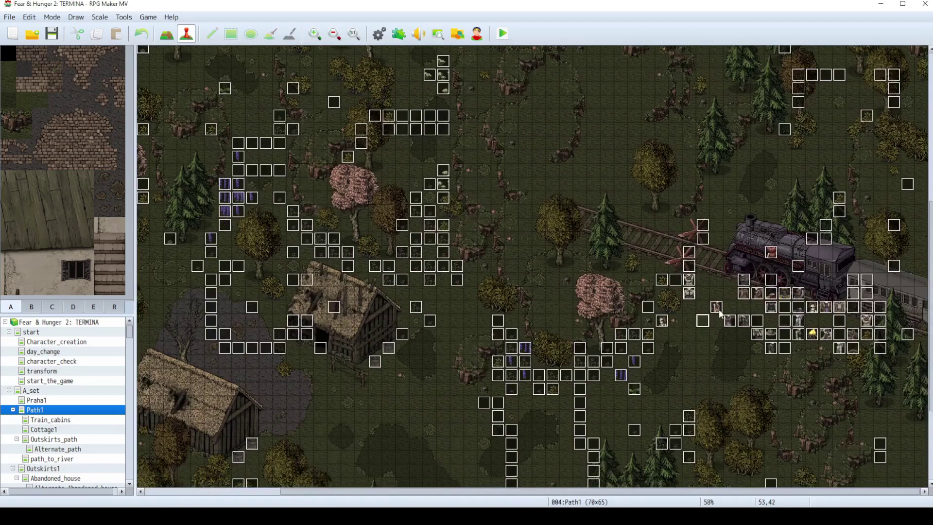